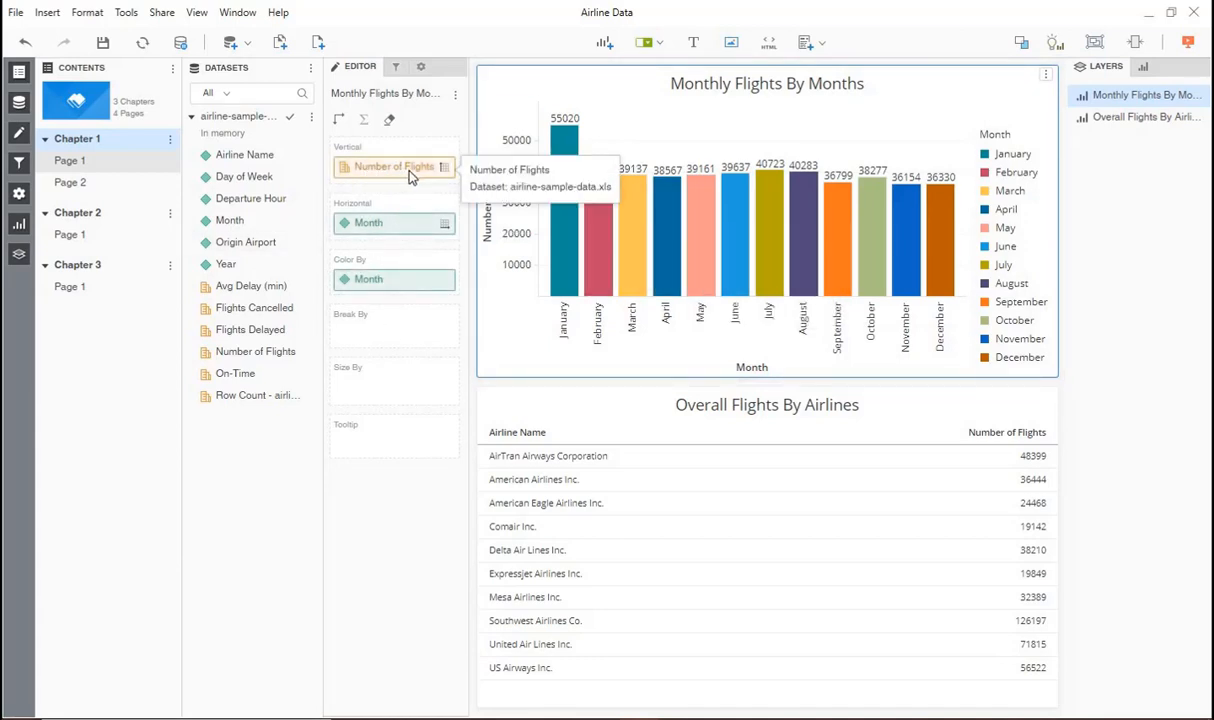
Step: Examine the visualizations on both pages of Chapter 1 and on the page of Chapter 2
{"action": "left_click", "coordinate": [642, 398]}
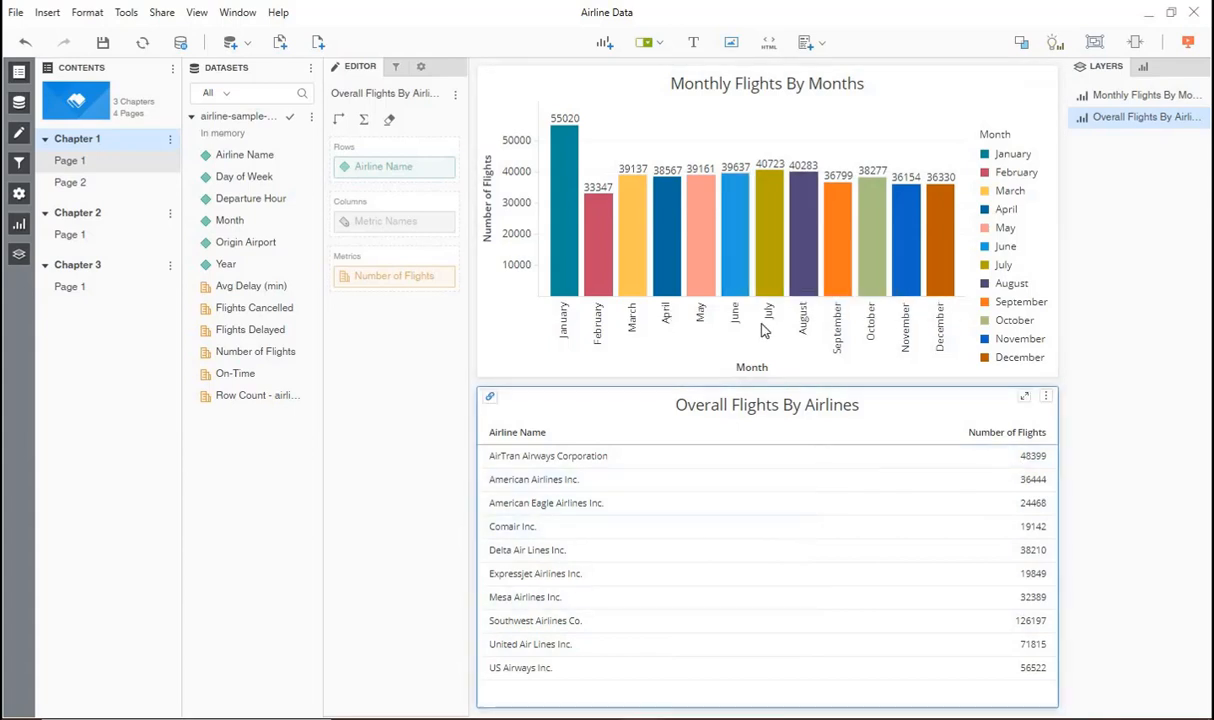
{"action": "left_click", "coordinate": [72, 183]}
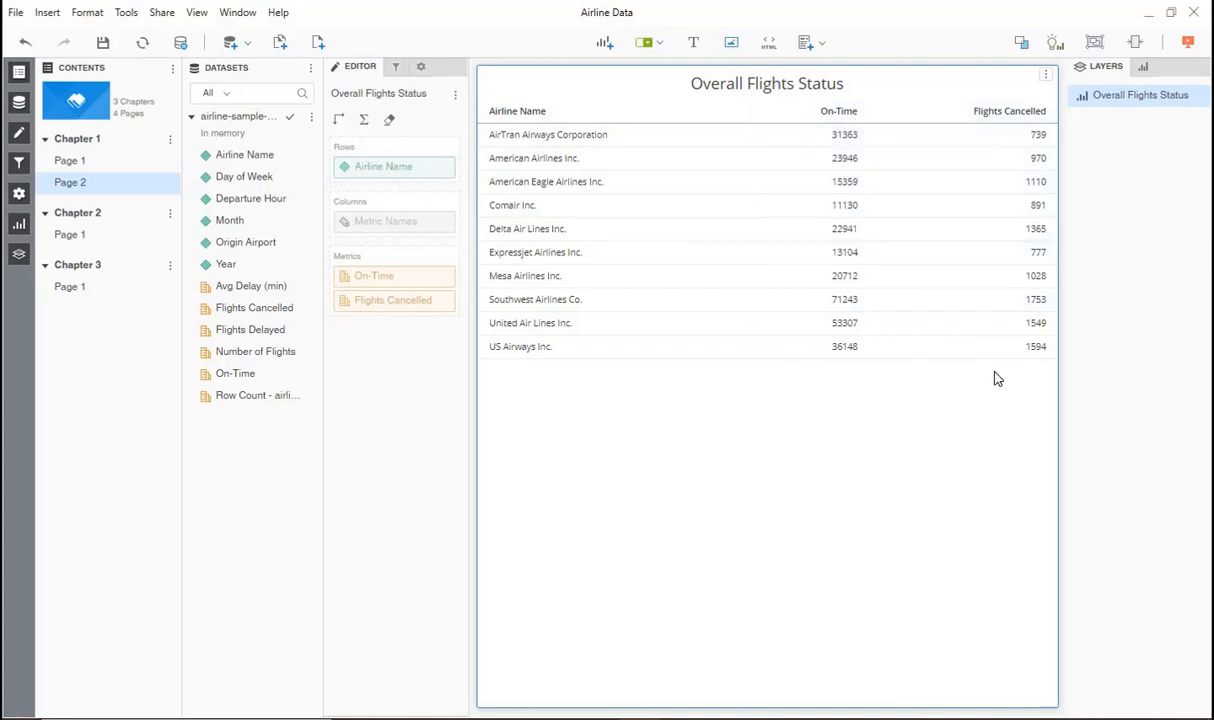
{"action": "left_click", "coordinate": [72, 235]}
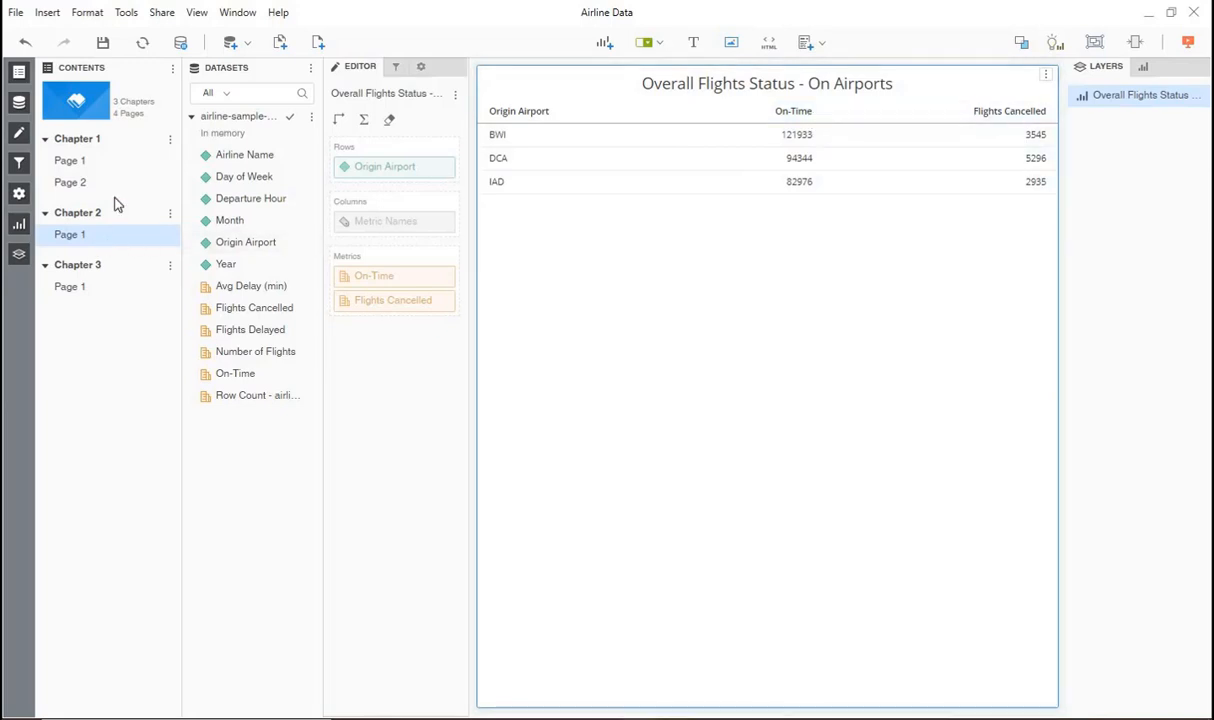
{"action": "left_click", "coordinate": [84, 161]}
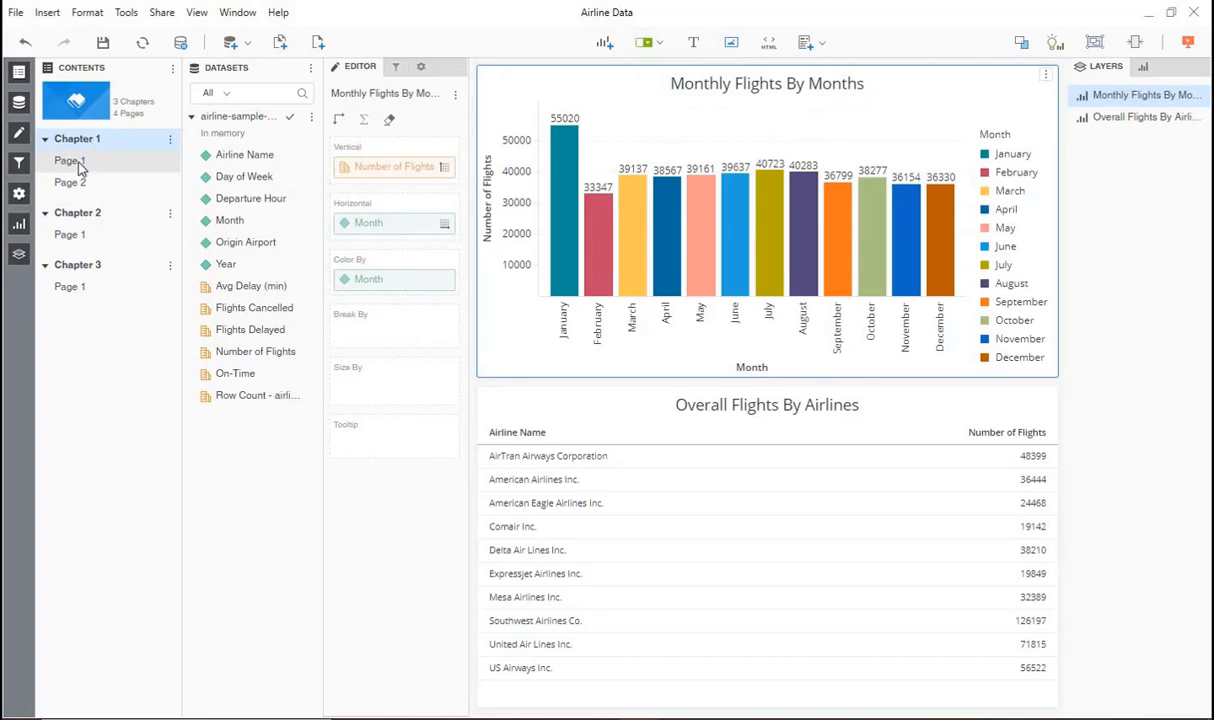
{"action": "left_click", "coordinate": [74, 181]}
{"action": "left_click", "coordinate": [84, 158]}
Step: Add the Year attribute as a filter for Chapter 1
{"action": "left_click", "coordinate": [81, 143]}
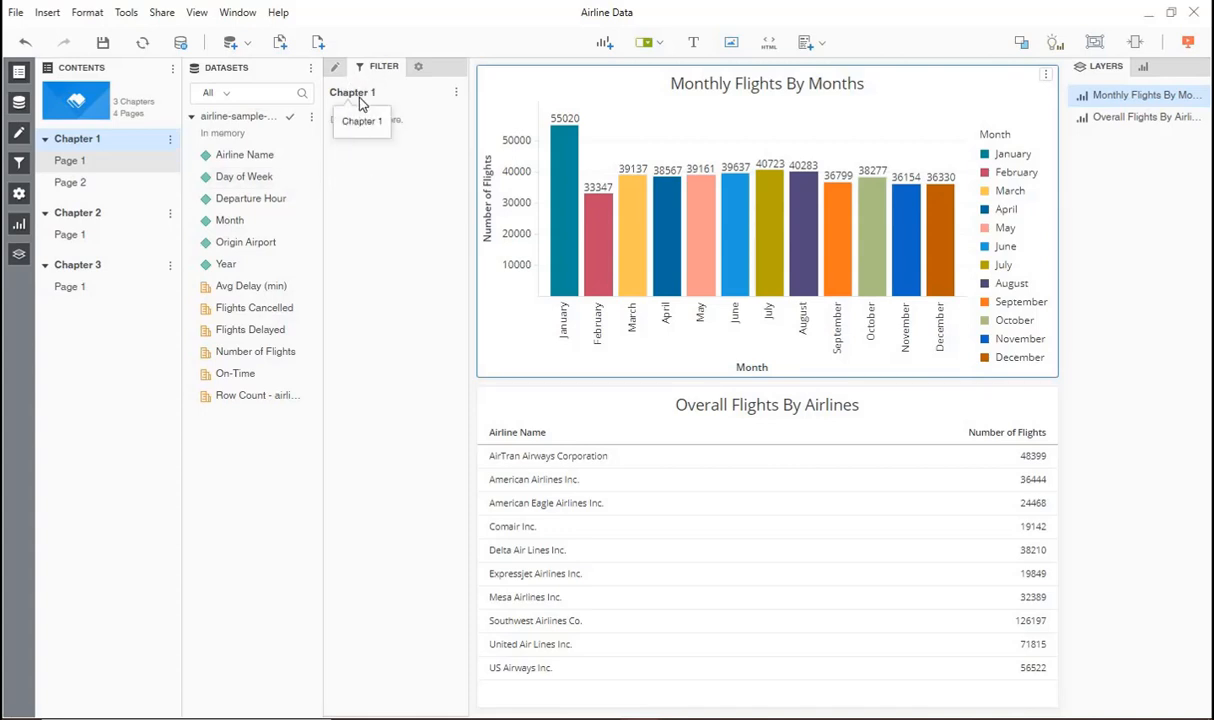
{"action": "left_click_drag", "start_coordinate": [278, 258], "coordinate": [396, 214]}
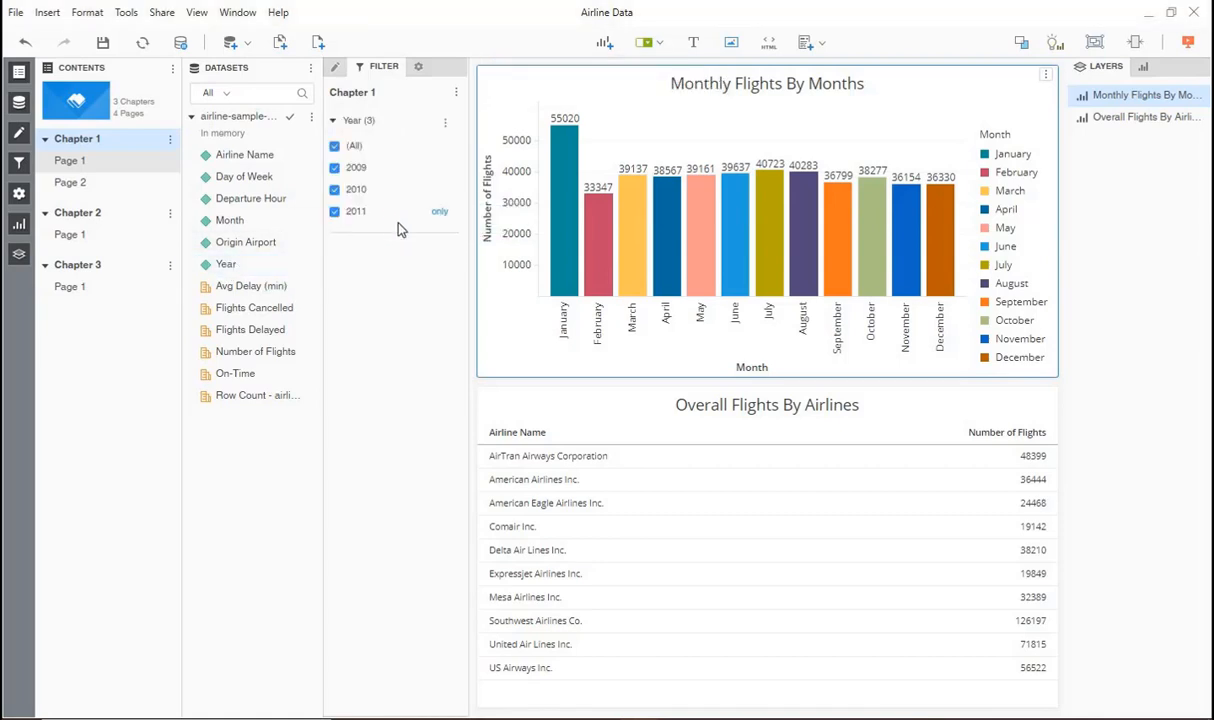
Step: Limit the Year filter to 2009 and reselect 2010 and 2011 one by one
{"action": "left_click", "coordinate": [334, 213]}
{"action": "left_click", "coordinate": [334, 191]}
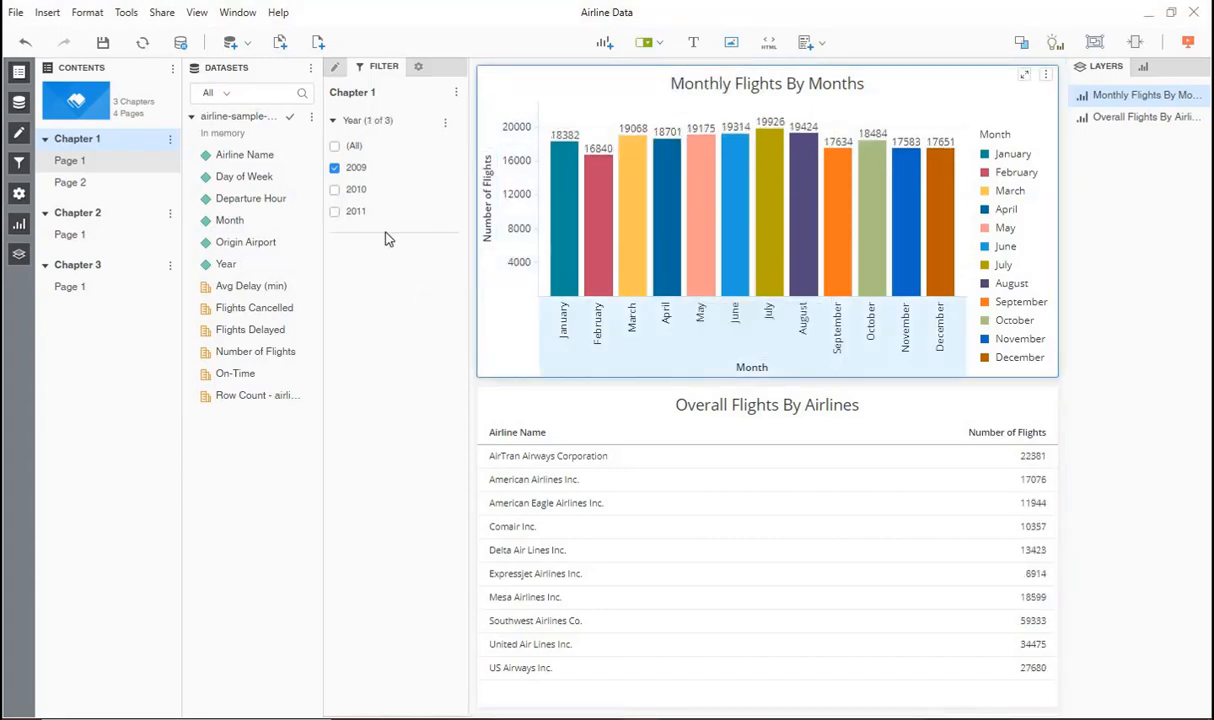
{"action": "left_click", "coordinate": [335, 191]}
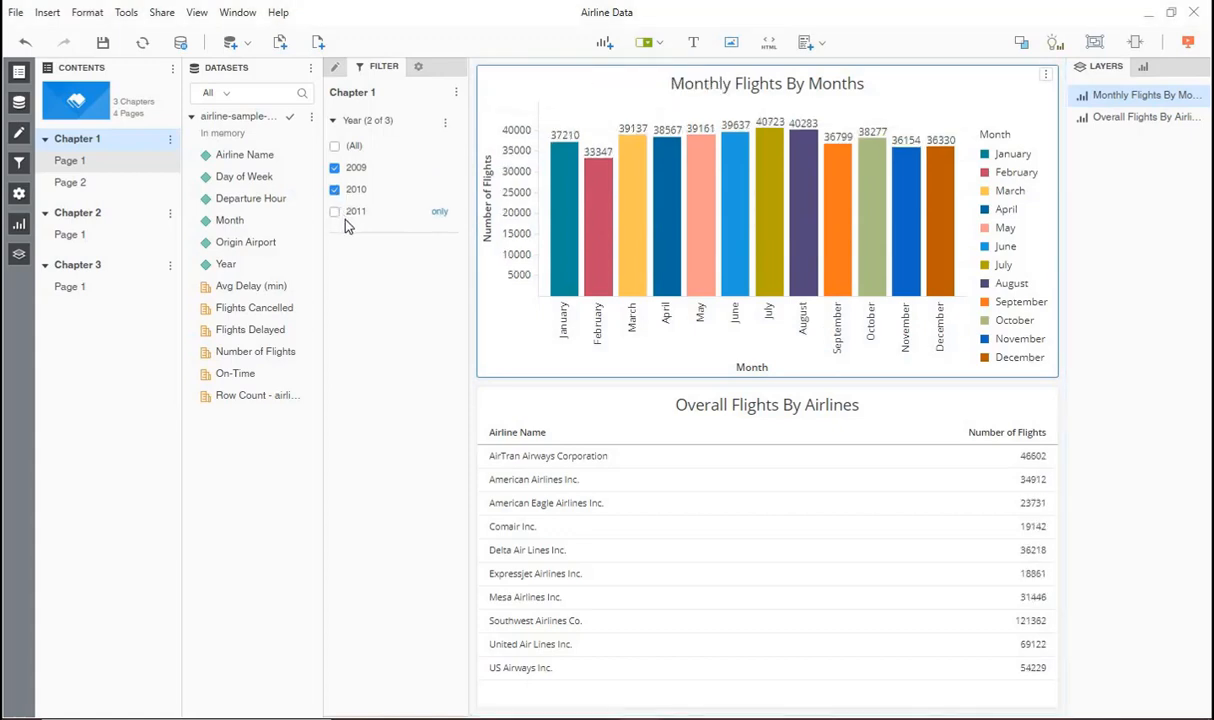
{"action": "left_click", "coordinate": [335, 212]}
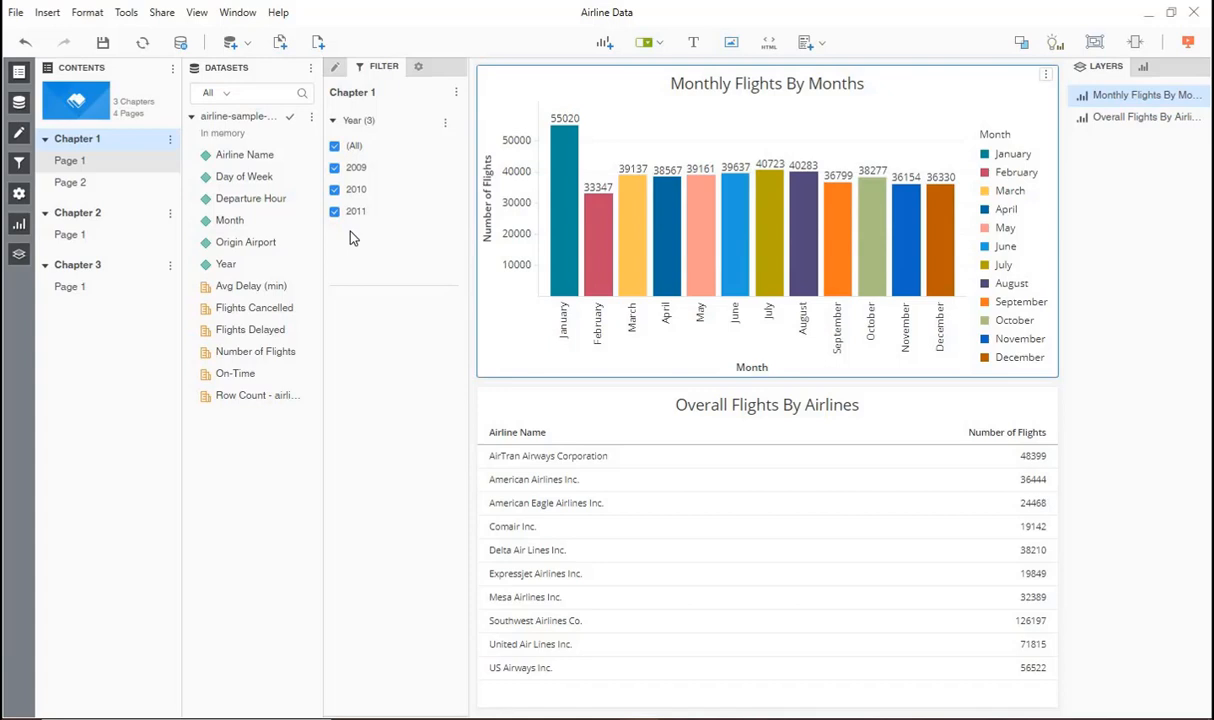
Step: Deselect 2011 and 2010 in the Year filter so that only 2009 is included
{"action": "left_click", "coordinate": [446, 126]}
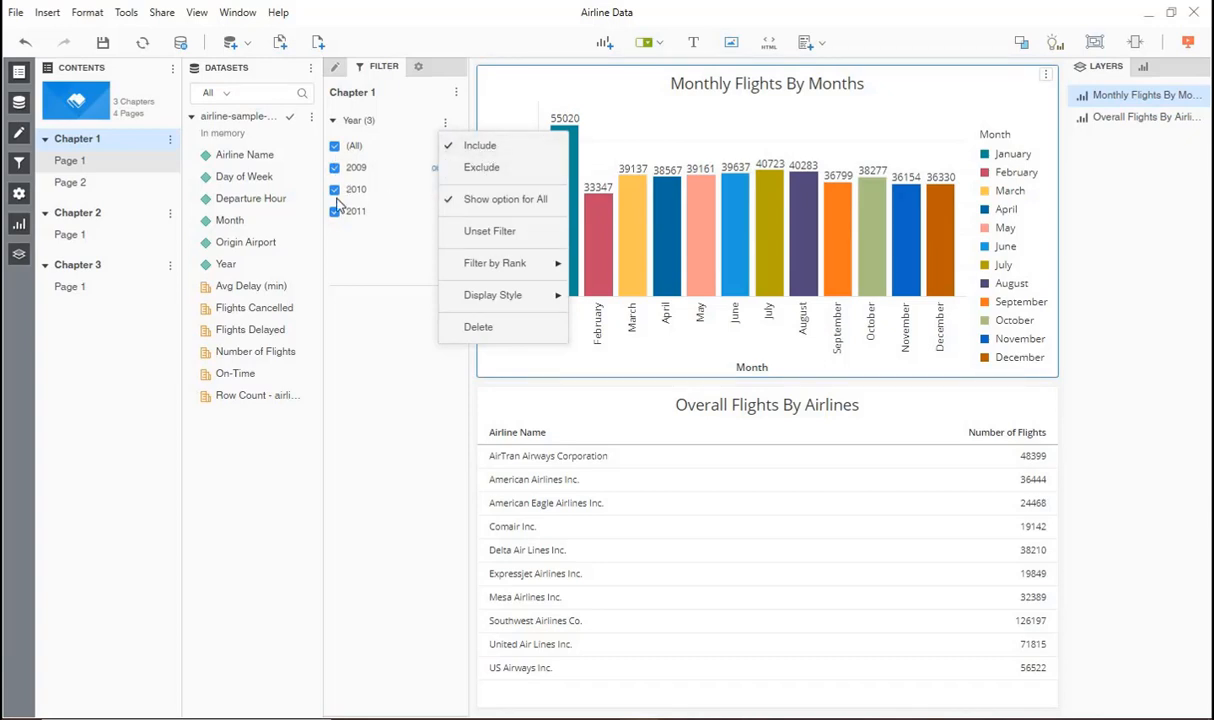
{"action": "left_click", "coordinate": [352, 265]}
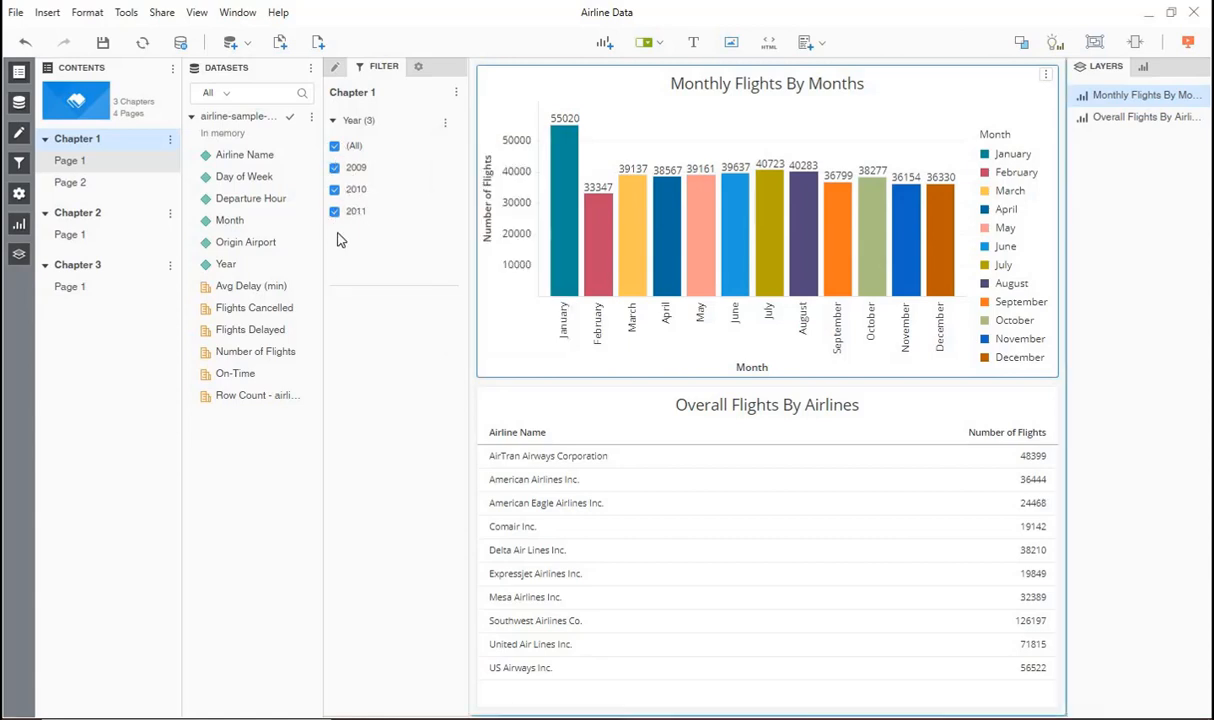
{"action": "left_click", "coordinate": [334, 211]}
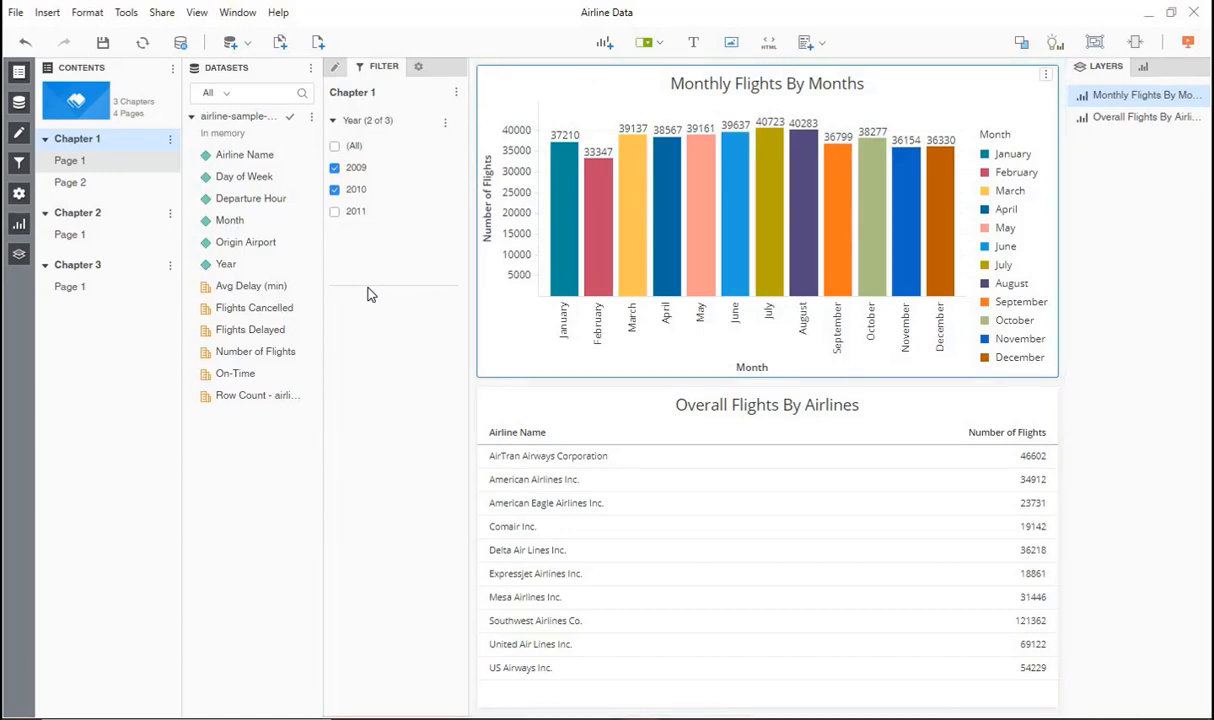
{"action": "left_click", "coordinate": [336, 214]}
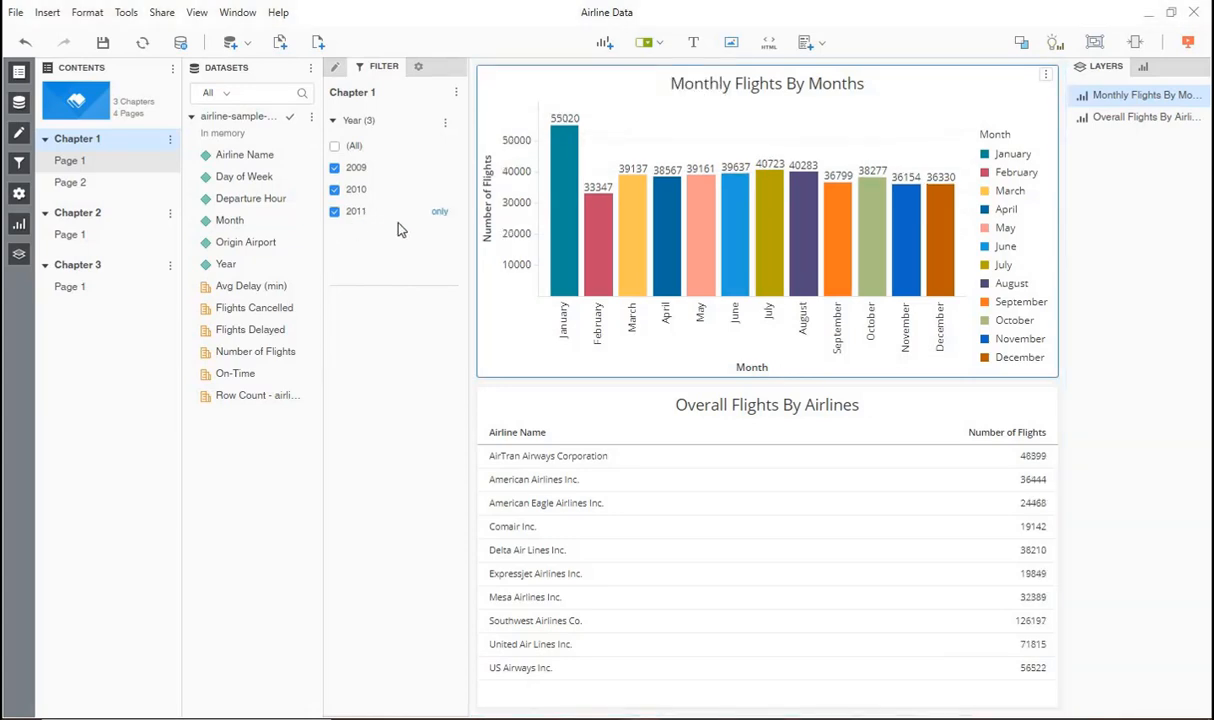
{"action": "left_click", "coordinate": [335, 213]}
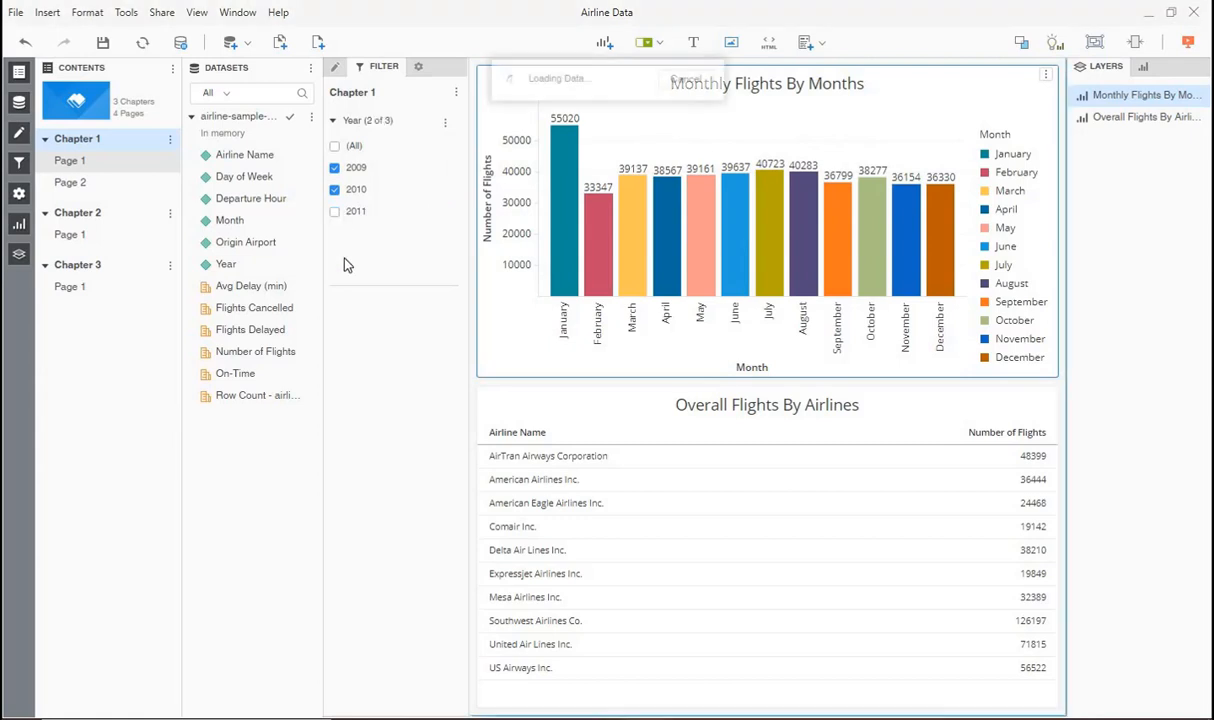
{"action": "left_click", "coordinate": [335, 190]}
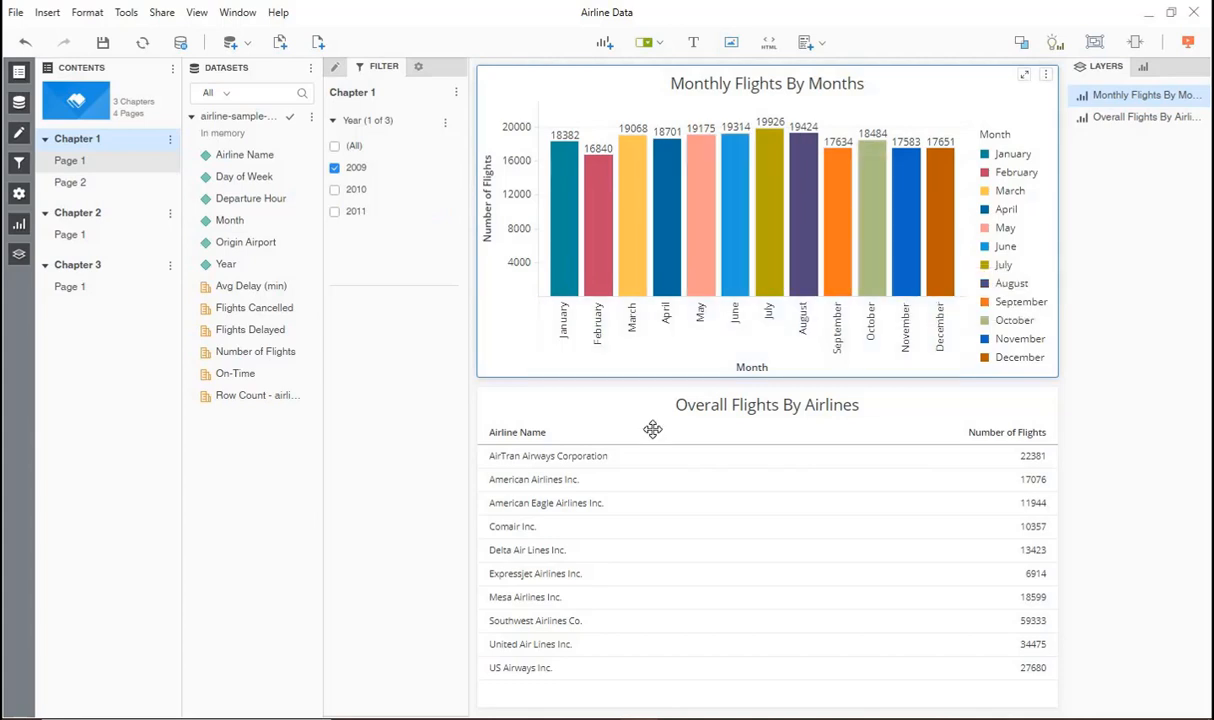
Step: Switch the Year filter to Exclude and make 2011 the only excluded year
{"action": "left_click", "coordinate": [445, 124]}
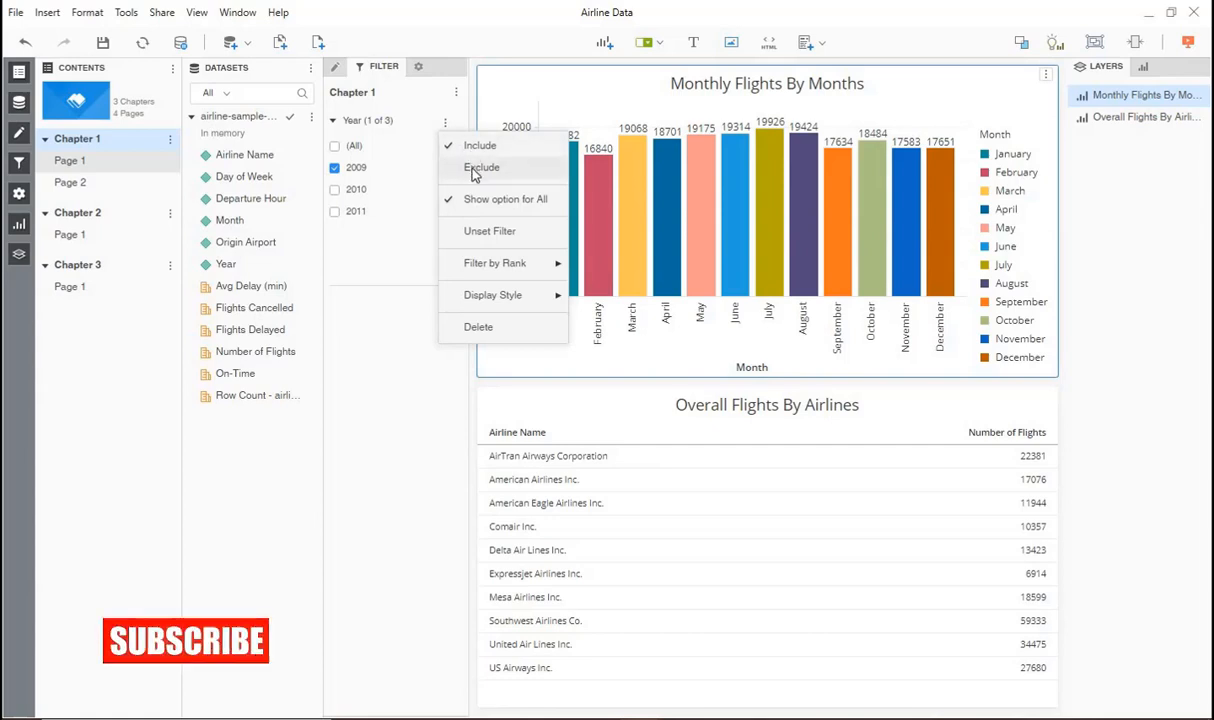
{"action": "left_click", "coordinate": [476, 169]}
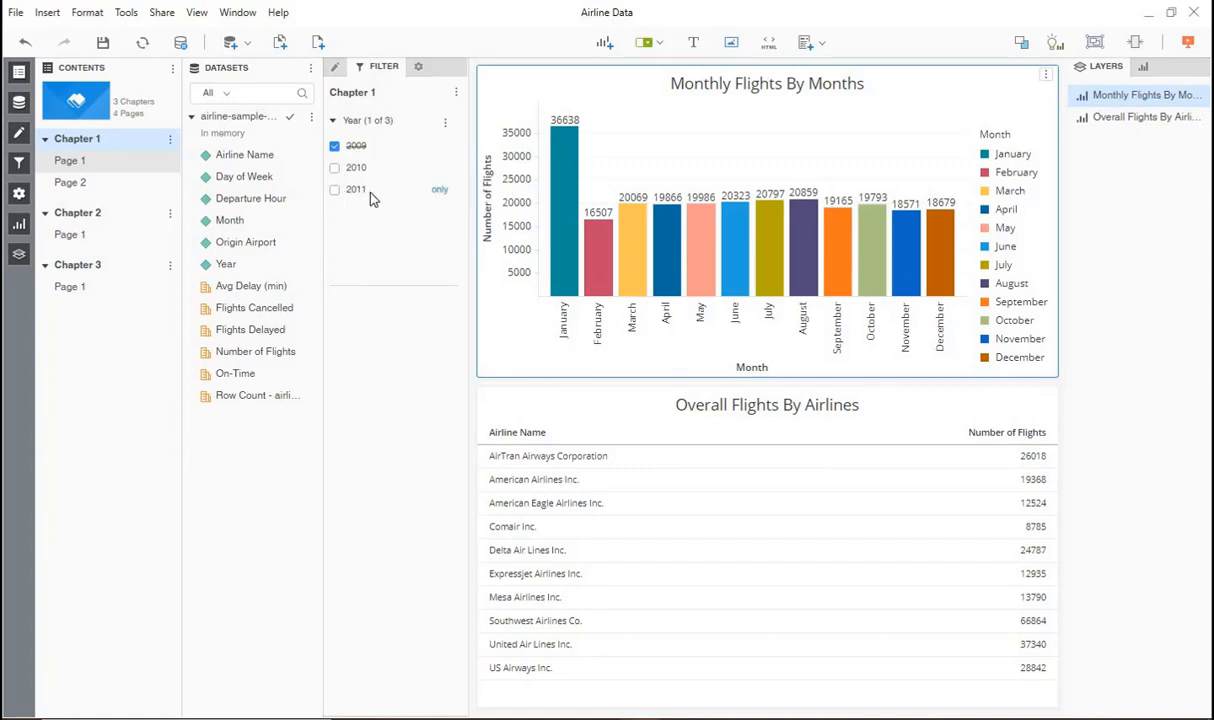
{"action": "left_click", "coordinate": [439, 193]}
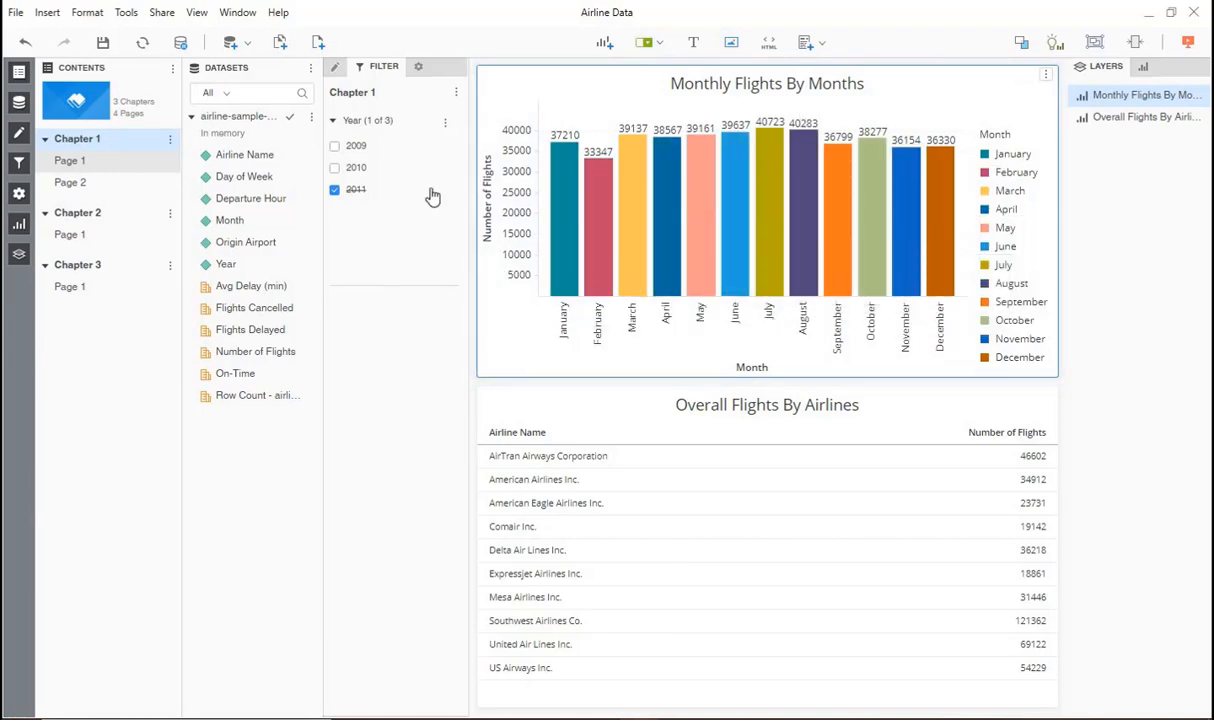
Step: Change the display style of the Year filter to Search Box
{"action": "left_click", "coordinate": [445, 124]}
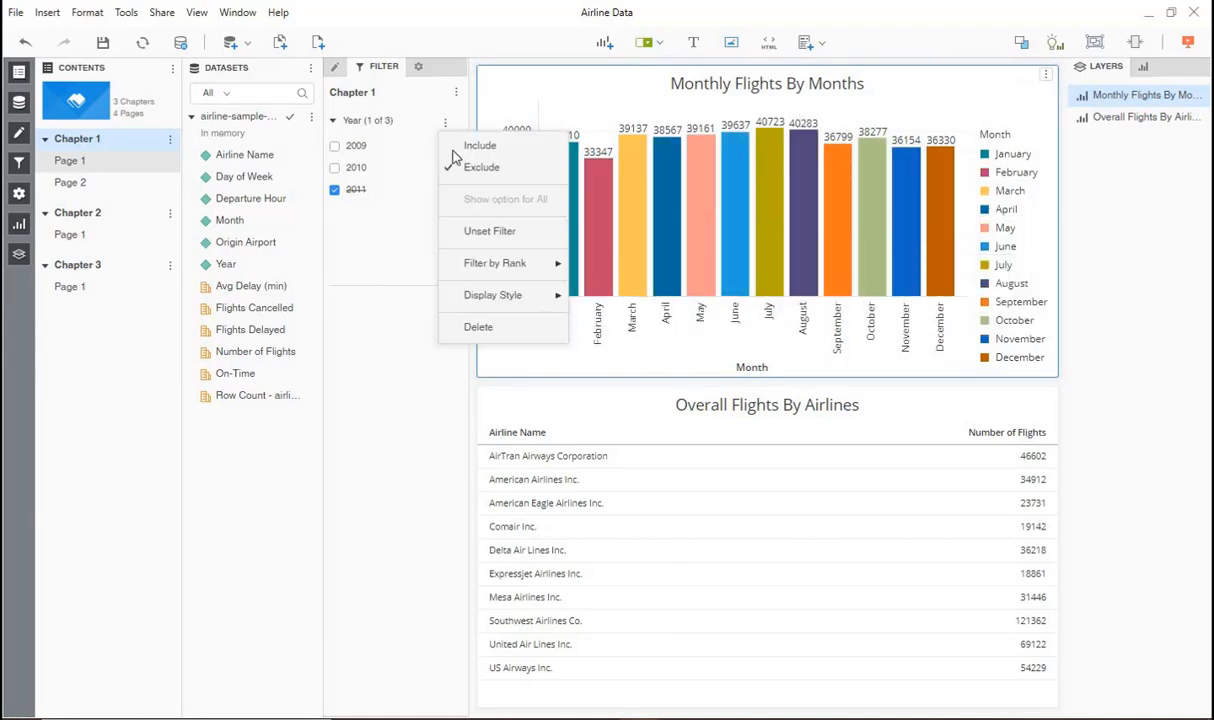
{"action": "mouse_move", "coordinate": [500, 300]}
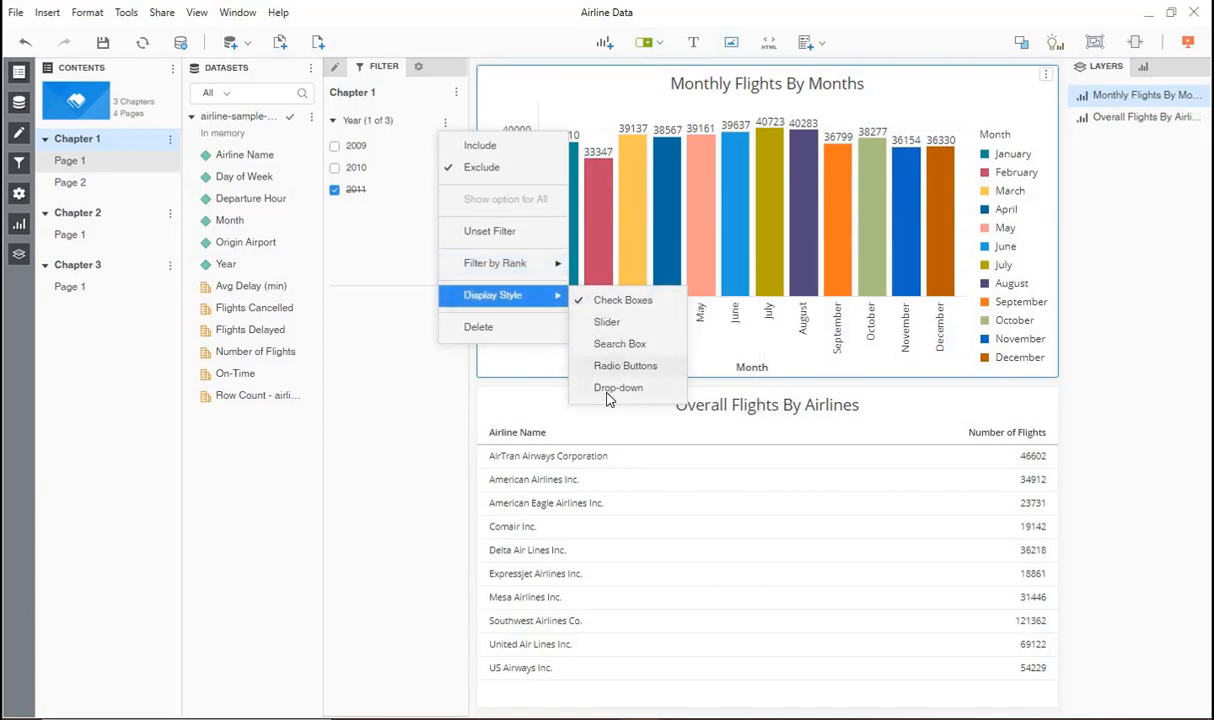
{"action": "left_click", "coordinate": [604, 350]}
{"action": "left_click", "coordinate": [368, 151]}
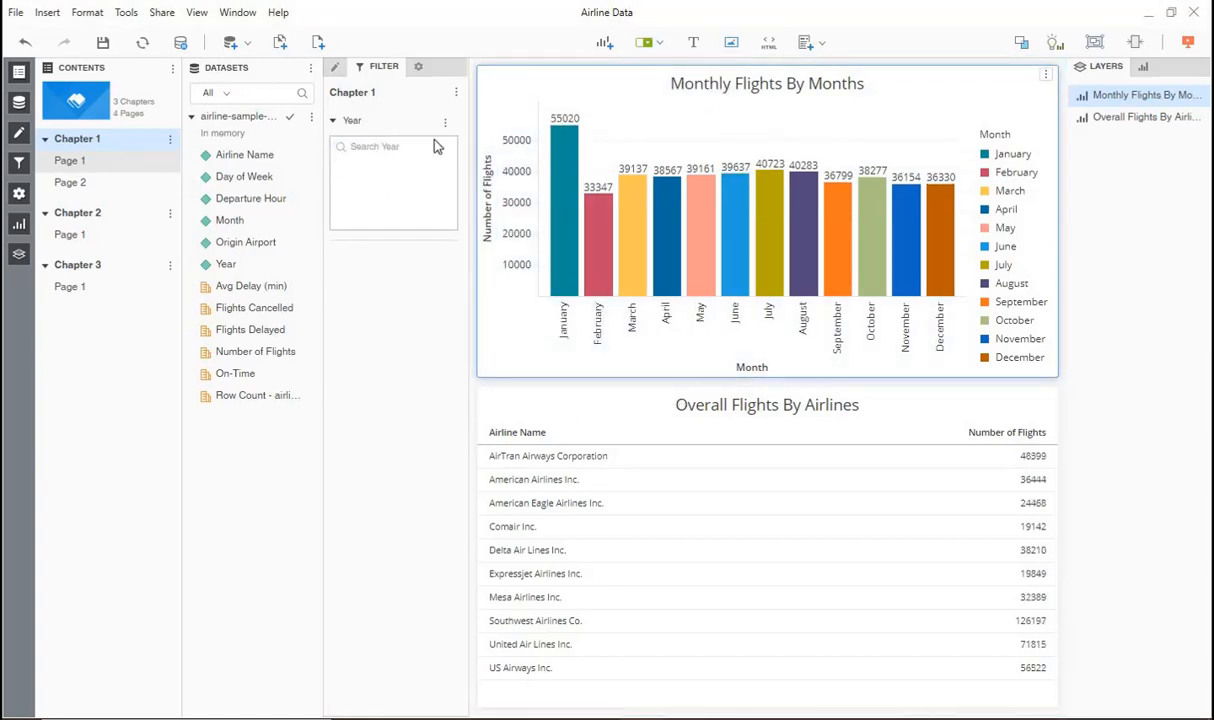
Step: Search the Year filter for 20, select 2010 and set the filter to Include
{"action": "left_click", "coordinate": [370, 148]}
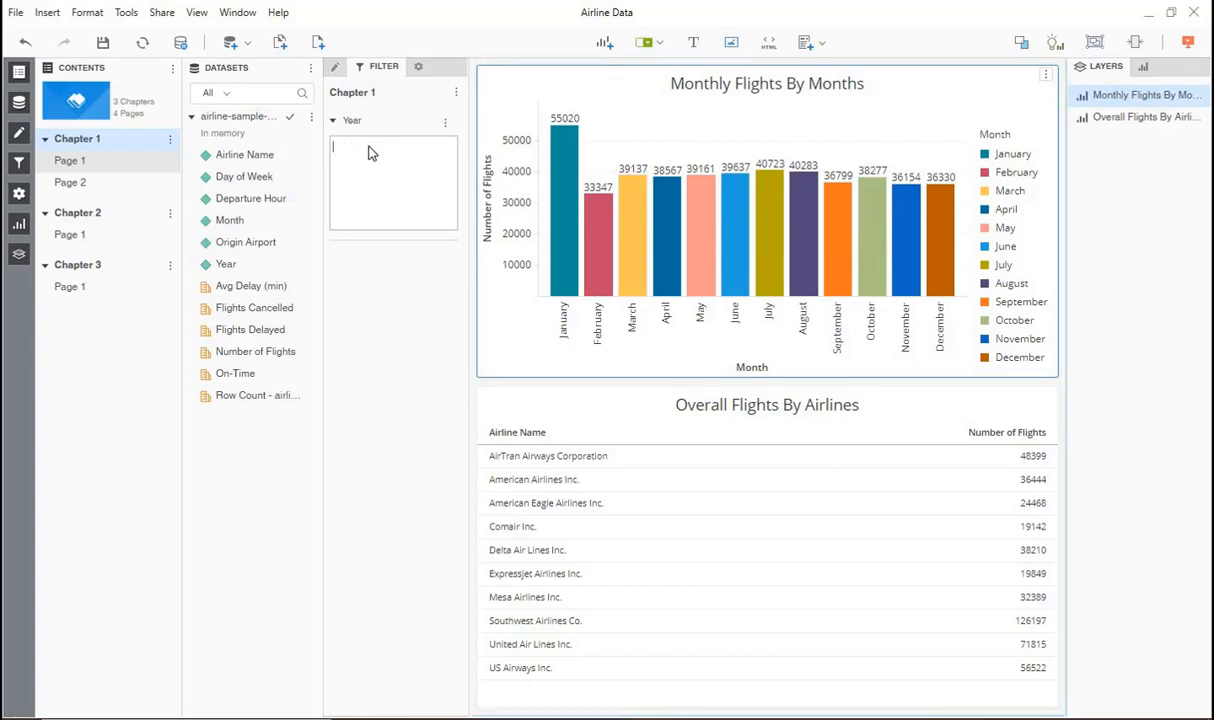
{"action": "type", "text": "2"}
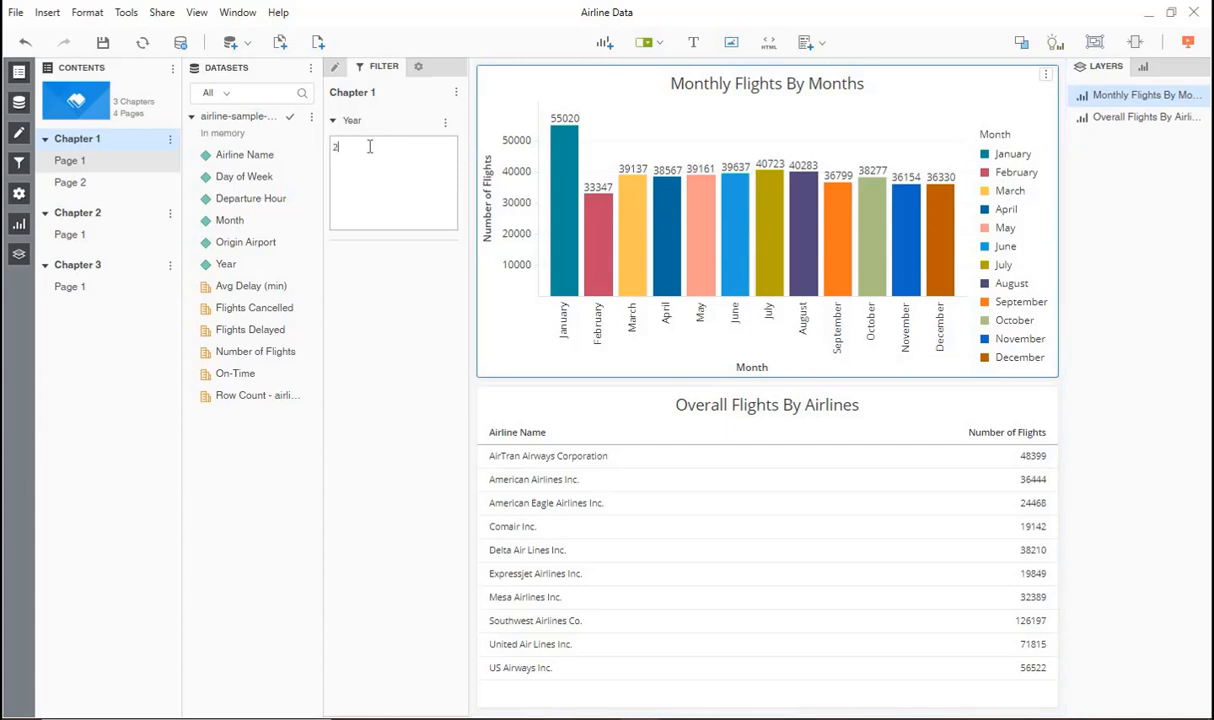
{"action": "type", "text": "0"}
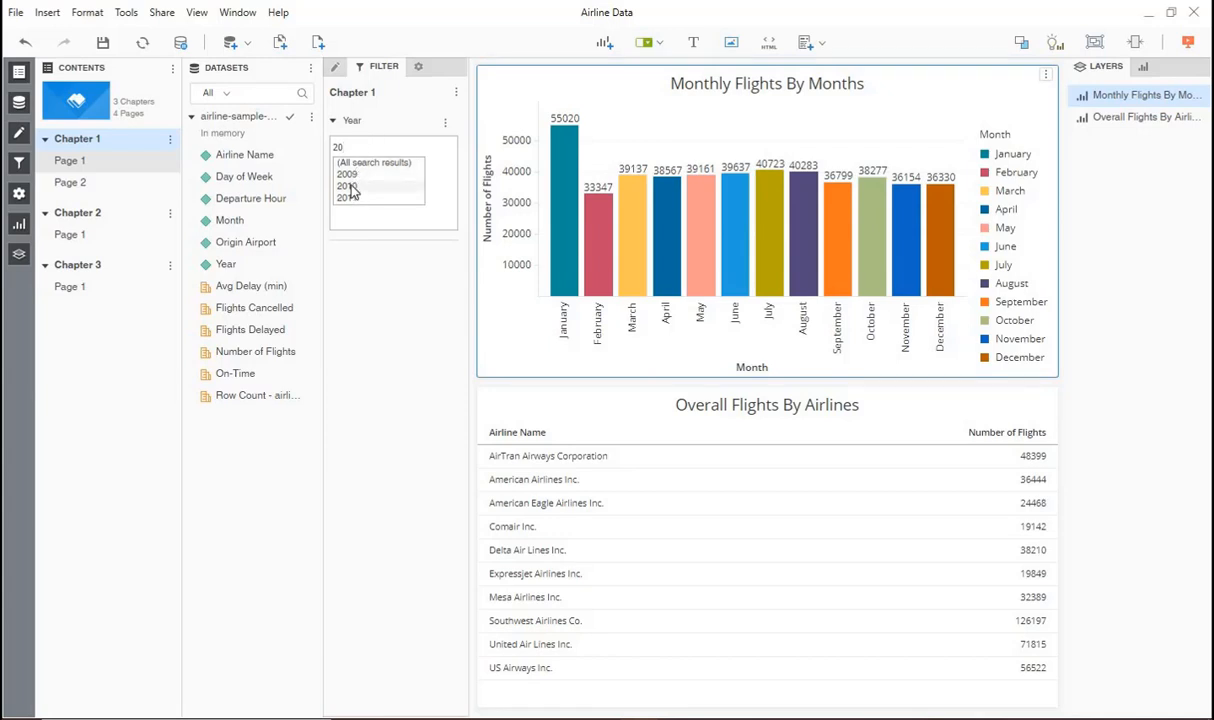
{"action": "left_click", "coordinate": [349, 187]}
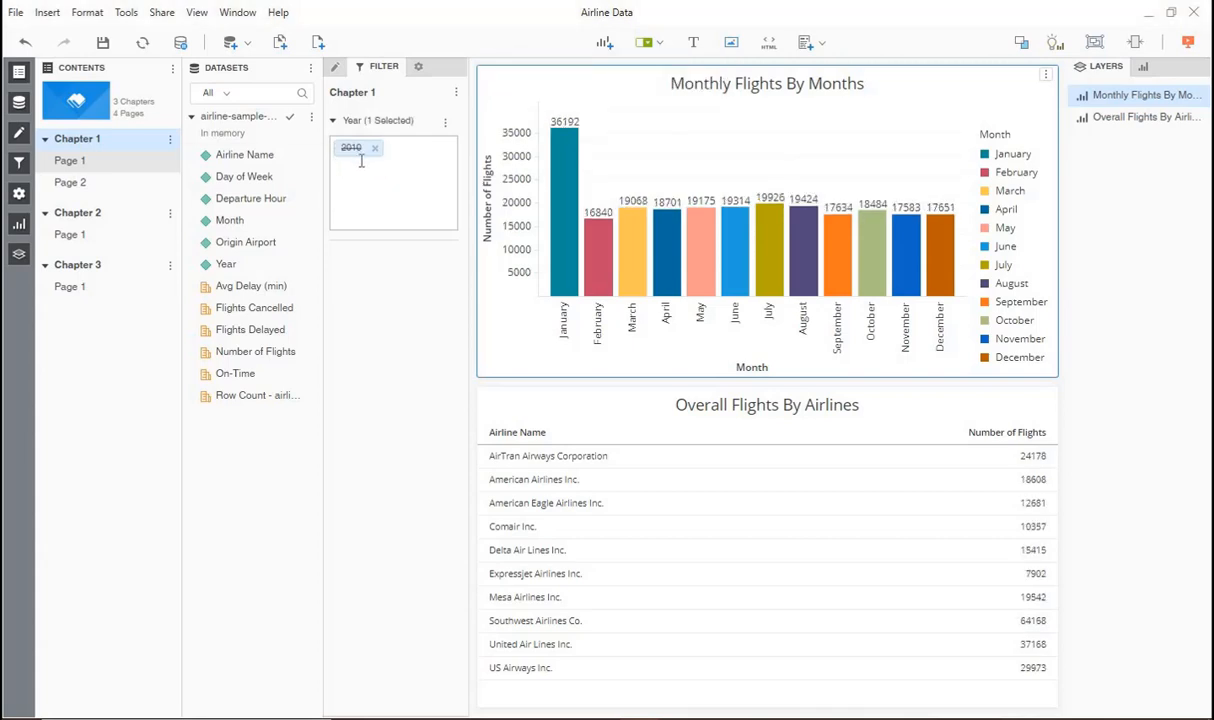
{"action": "left_click", "coordinate": [445, 121]}
{"action": "left_click", "coordinate": [476, 148]}
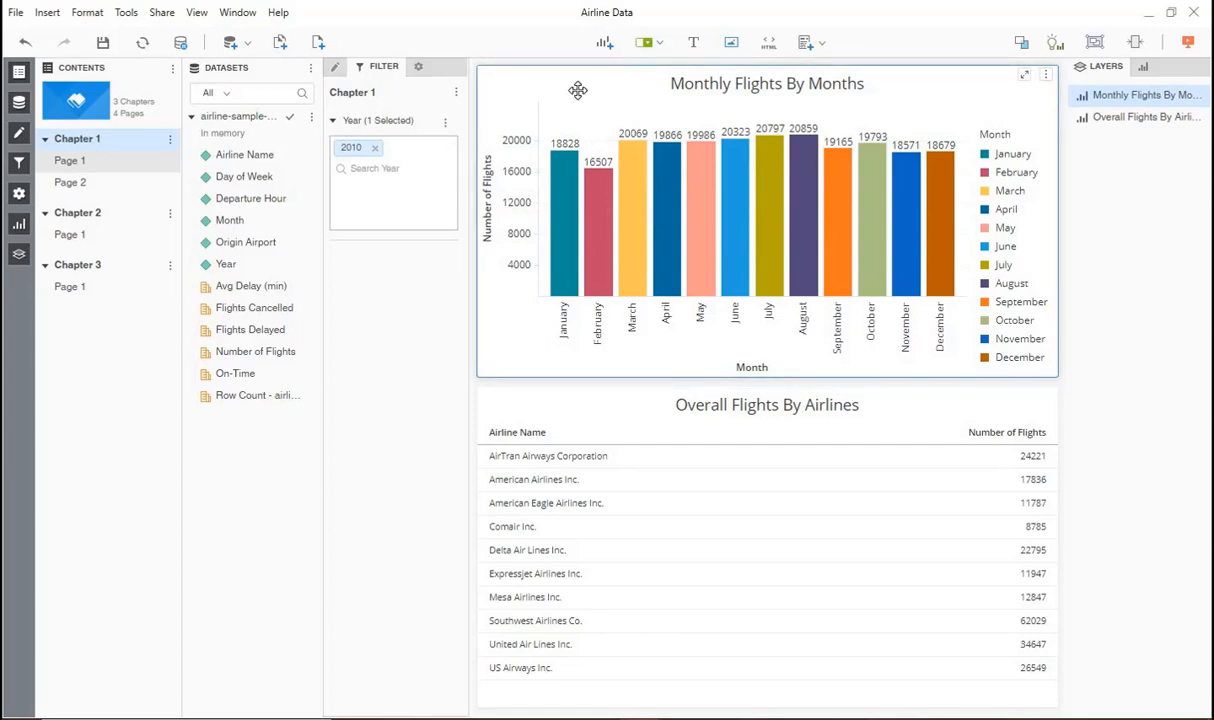
Step: Add Year above Month on the horizontal axis of the Monthly Flights By Months chart
{"action": "left_click", "coordinate": [335, 67]}
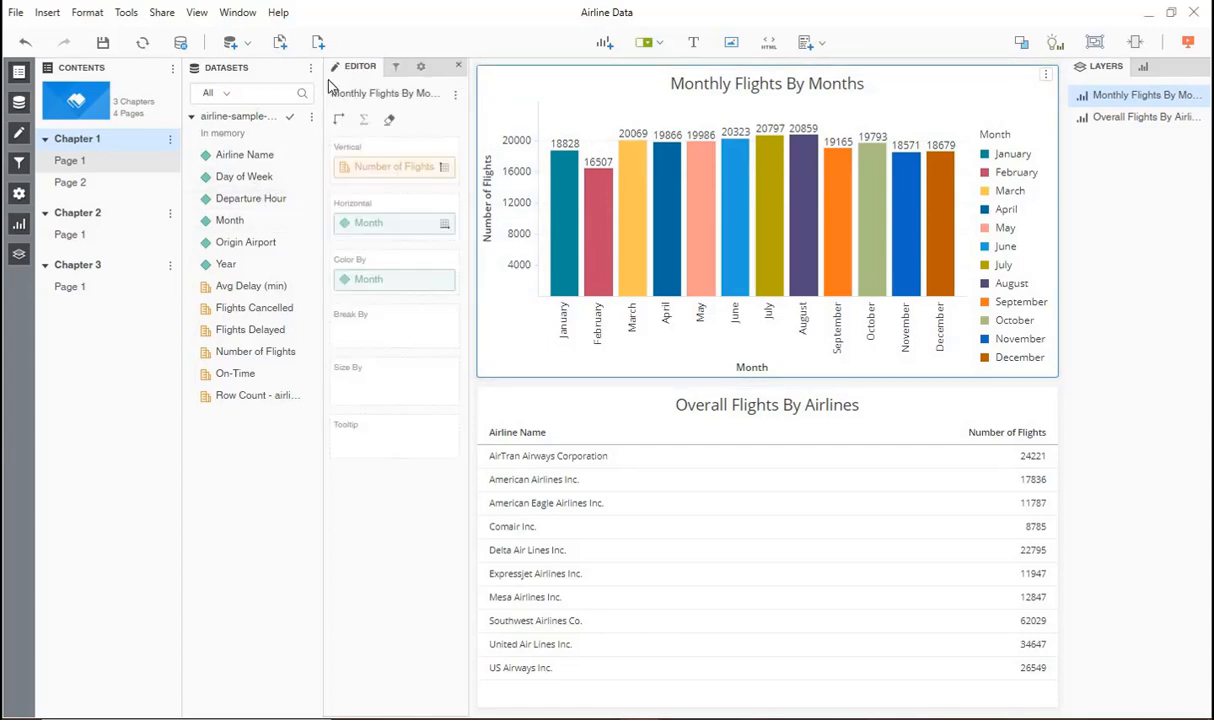
{"action": "double_click", "coordinate": [226, 265]}
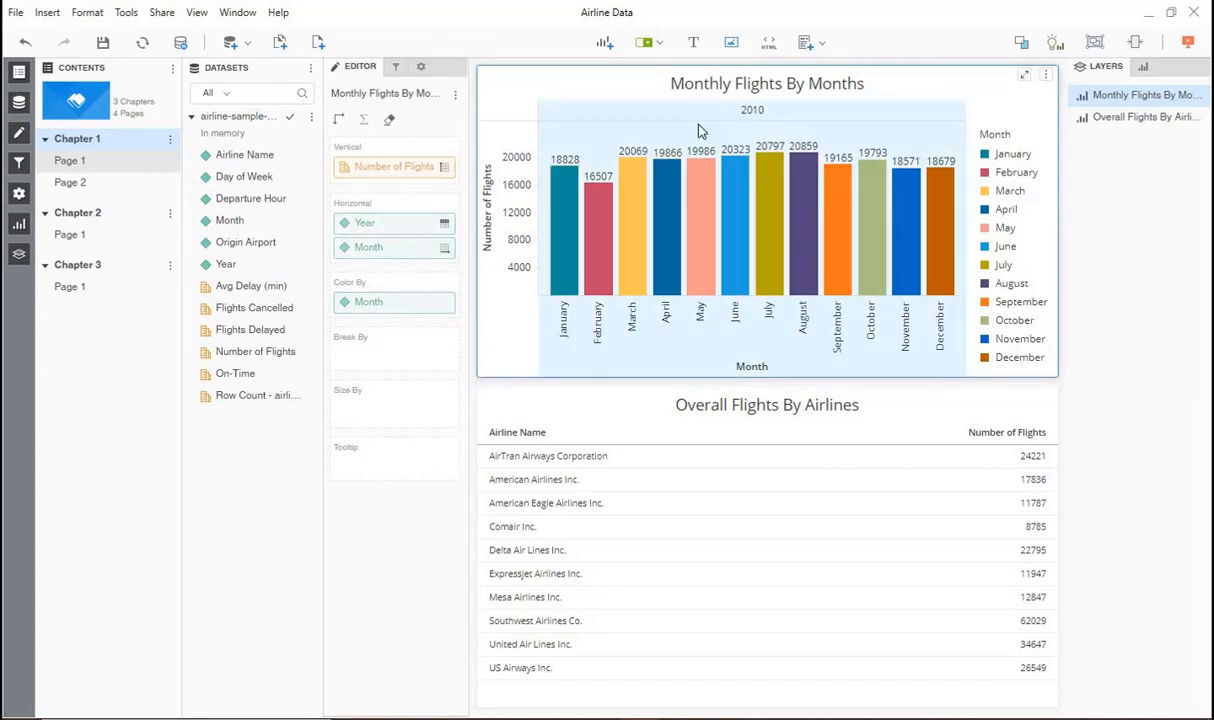
{"action": "left_click_drag", "start_coordinate": [290, 251], "coordinate": [248, 265]}
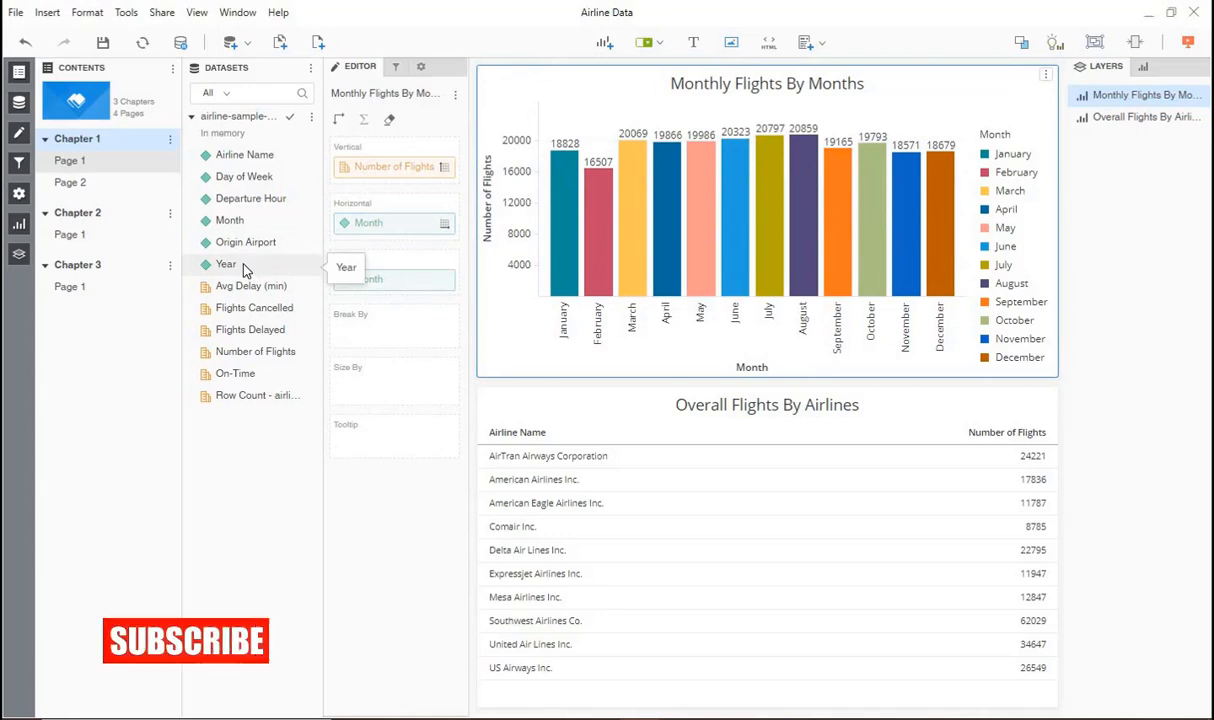
{"action": "double_click", "coordinate": [244, 265]}
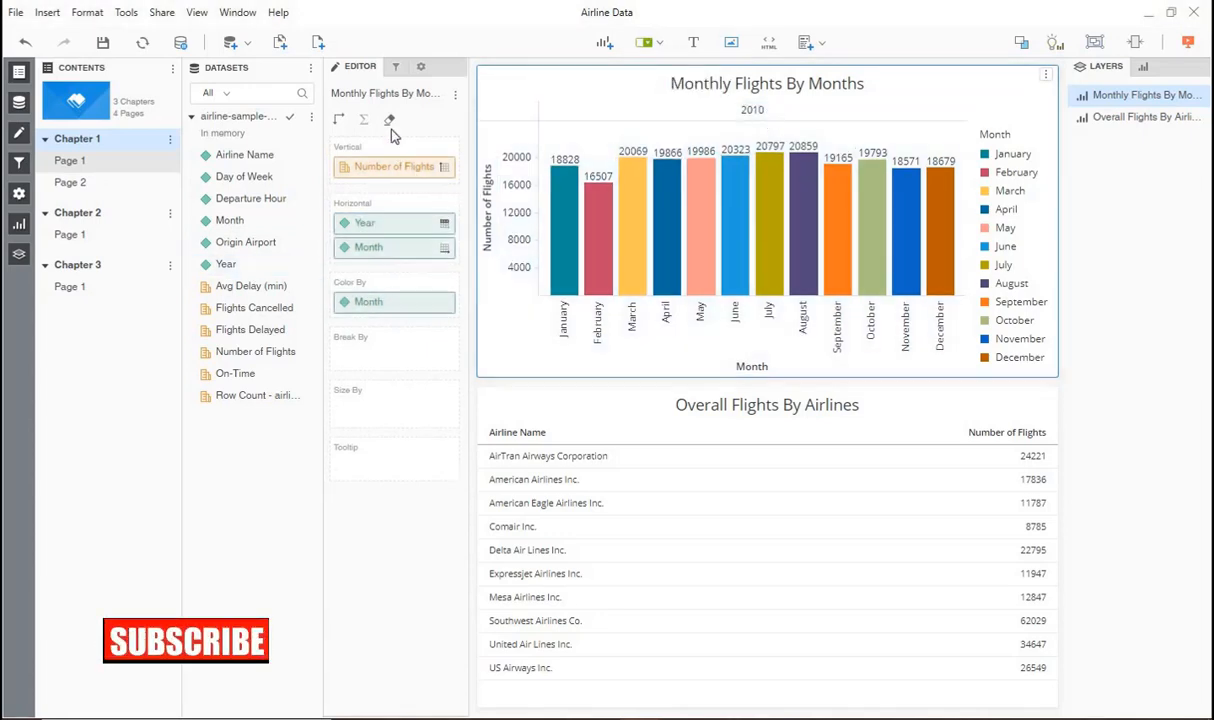
Step: Replace 2010 in the Chapter 1 Year filter with all search results for 20
{"action": "left_click", "coordinate": [395, 67]}
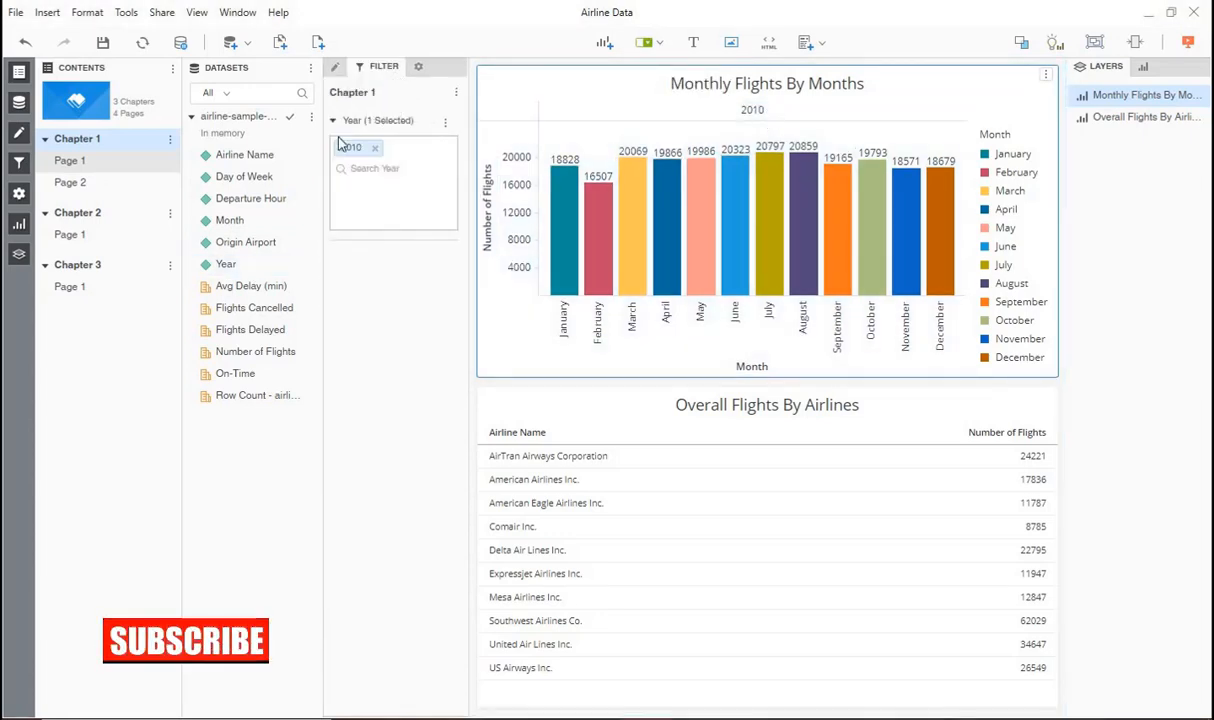
{"action": "left_click", "coordinate": [375, 148]}
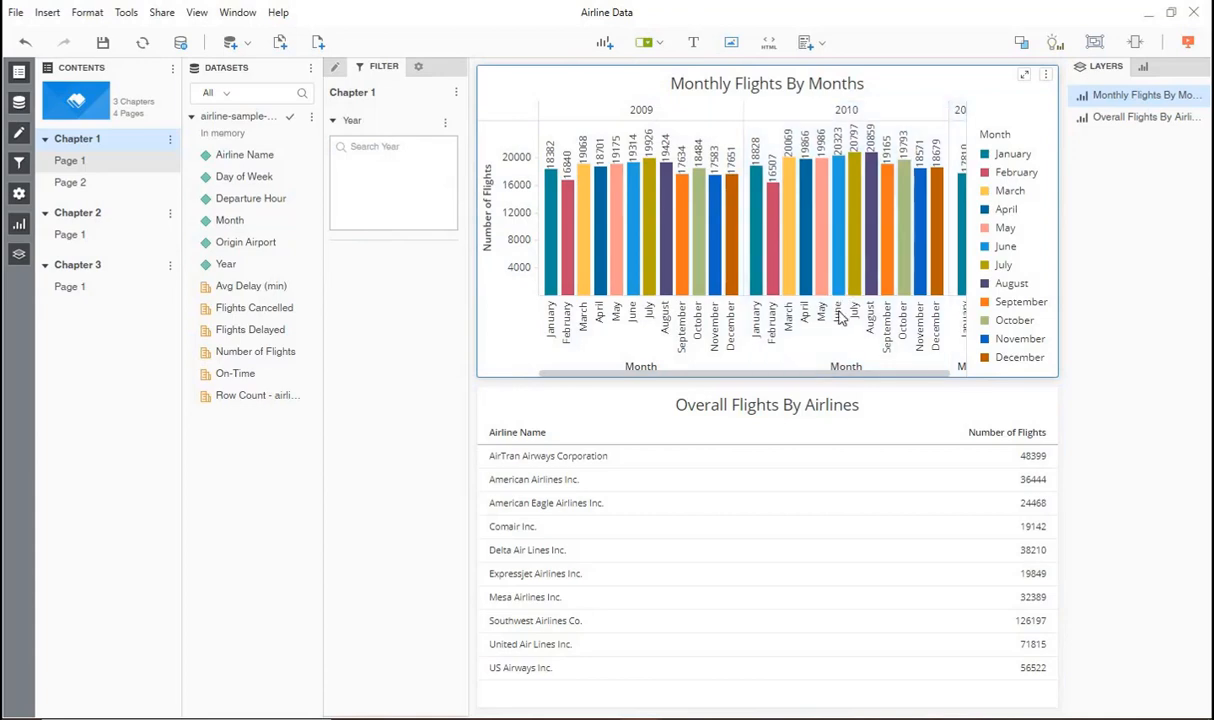
{"action": "mouse_move", "coordinate": [842, 373]}
{"action": "left_mouse_down"}
{"action": "mouse_move", "coordinate": [896, 373]}
{"action": "mouse_move", "coordinate": [819, 374]}
{"action": "left_mouse_up"}
{"action": "left_click", "coordinate": [370, 147]}
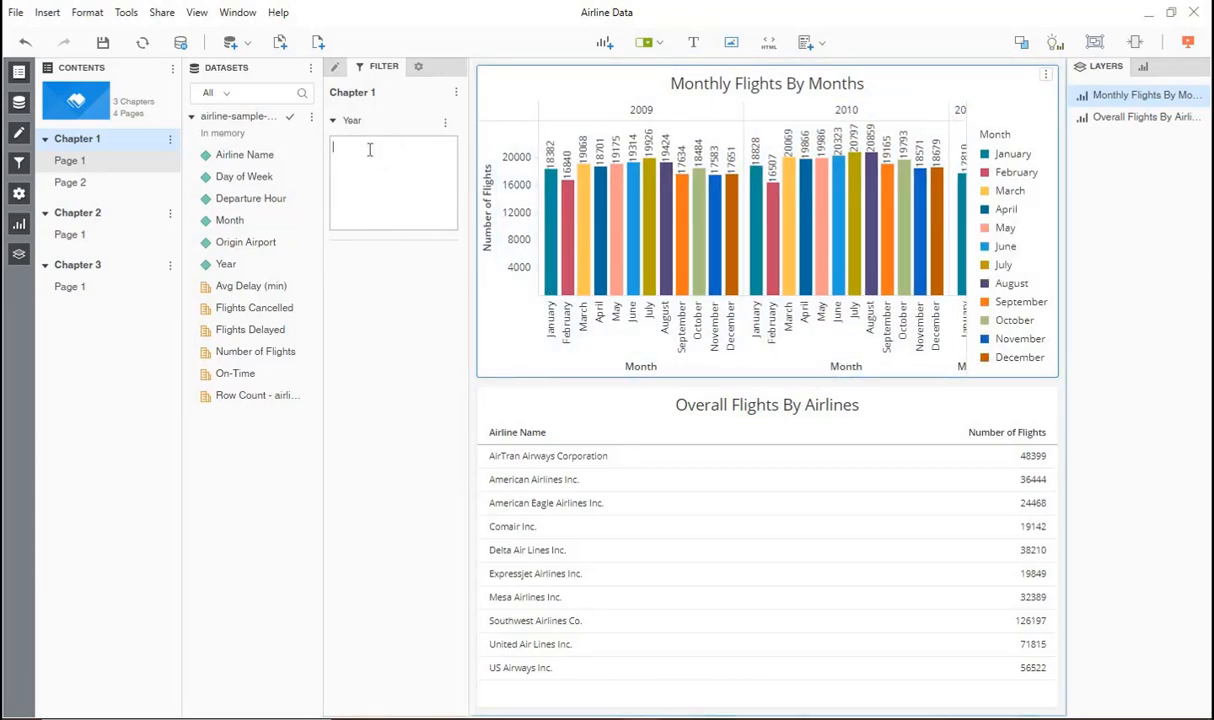
{"action": "type", "text": "20"}
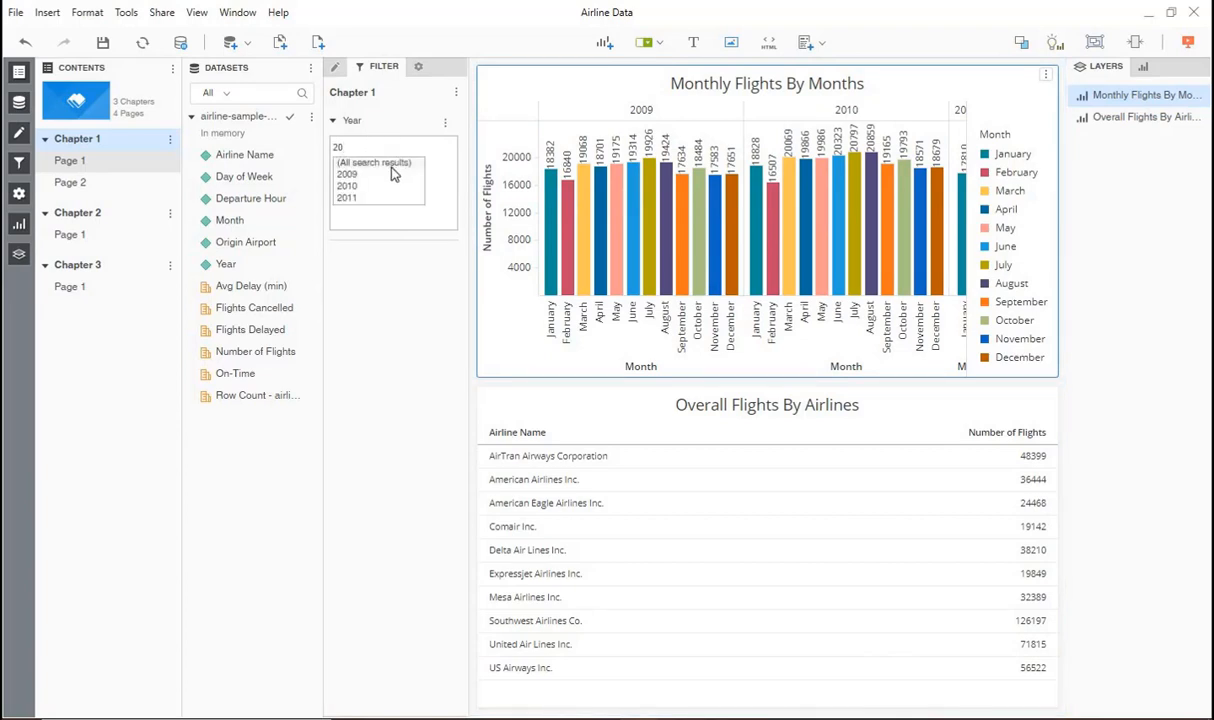
{"action": "left_click", "coordinate": [389, 165]}
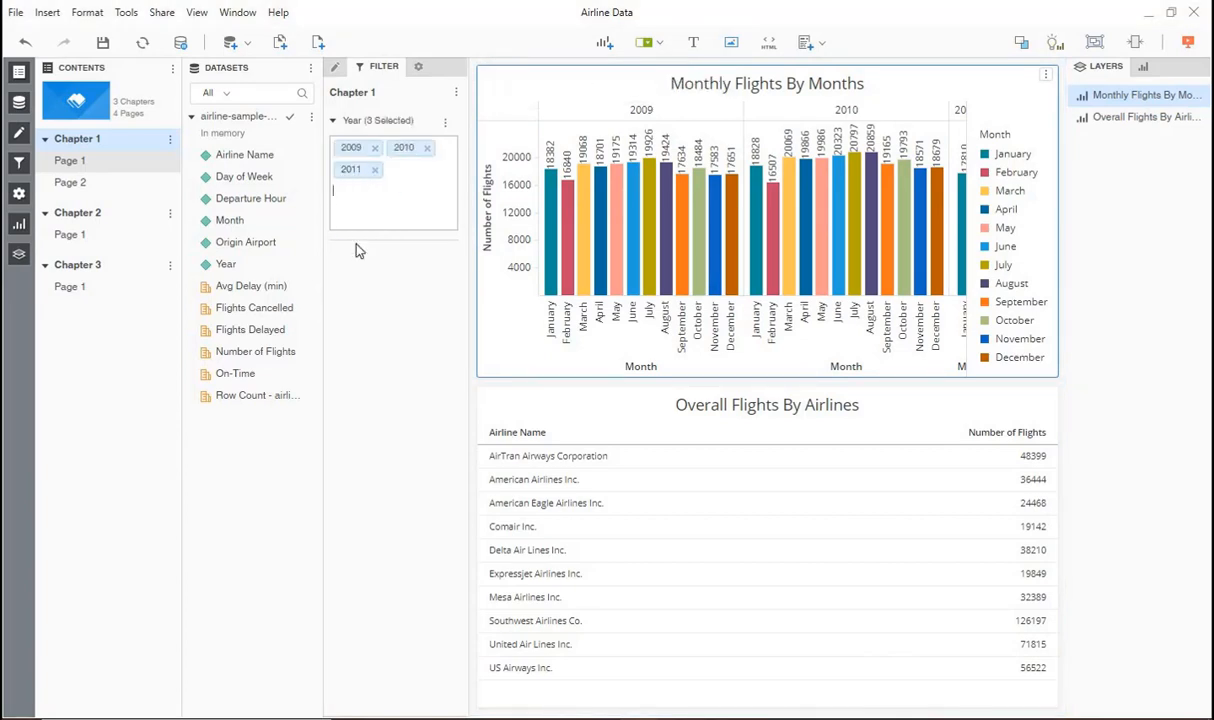
Step: Remove 2010, 2009 and 2011 from the Chapter 1 Year filter's search box
{"action": "left_click", "coordinate": [426, 147]}
{"action": "left_click", "coordinate": [374, 148]}
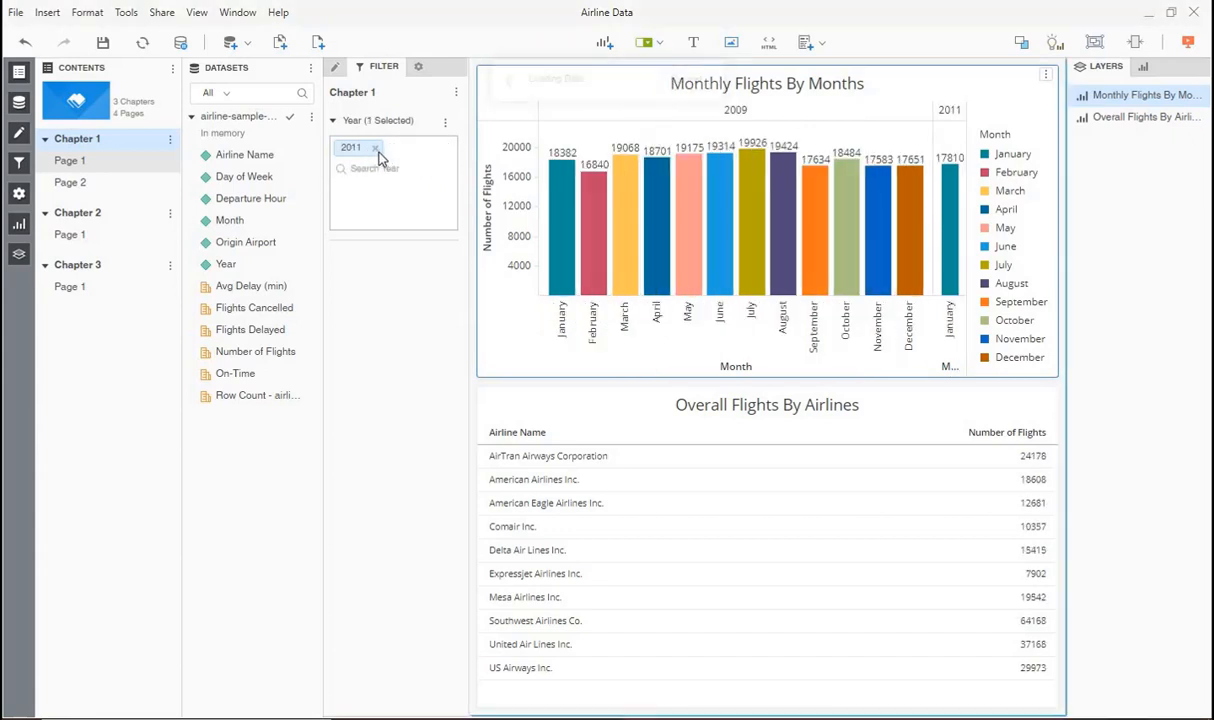
{"action": "left_click", "coordinate": [375, 148]}
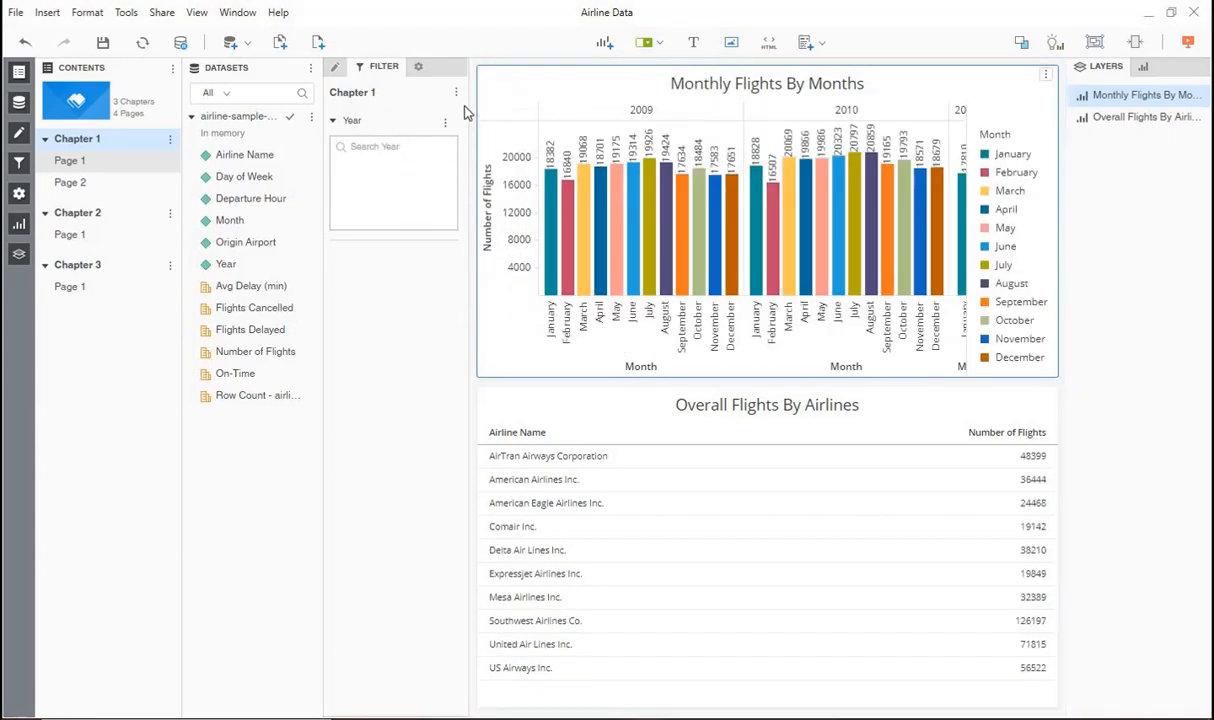
Step: Set the Year filter to Exclude, search it for 2011 and select 2011
{"action": "left_click", "coordinate": [445, 121]}
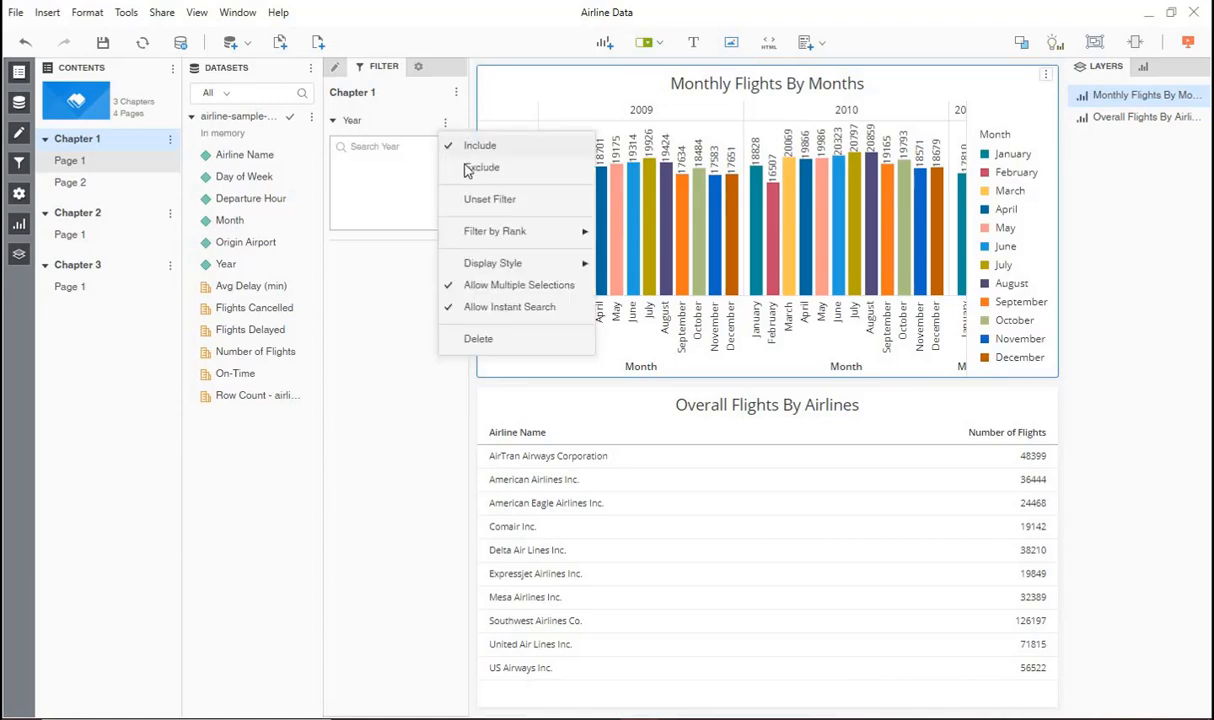
{"action": "left_click", "coordinate": [481, 167]}
{"action": "left_click", "coordinate": [368, 148]}
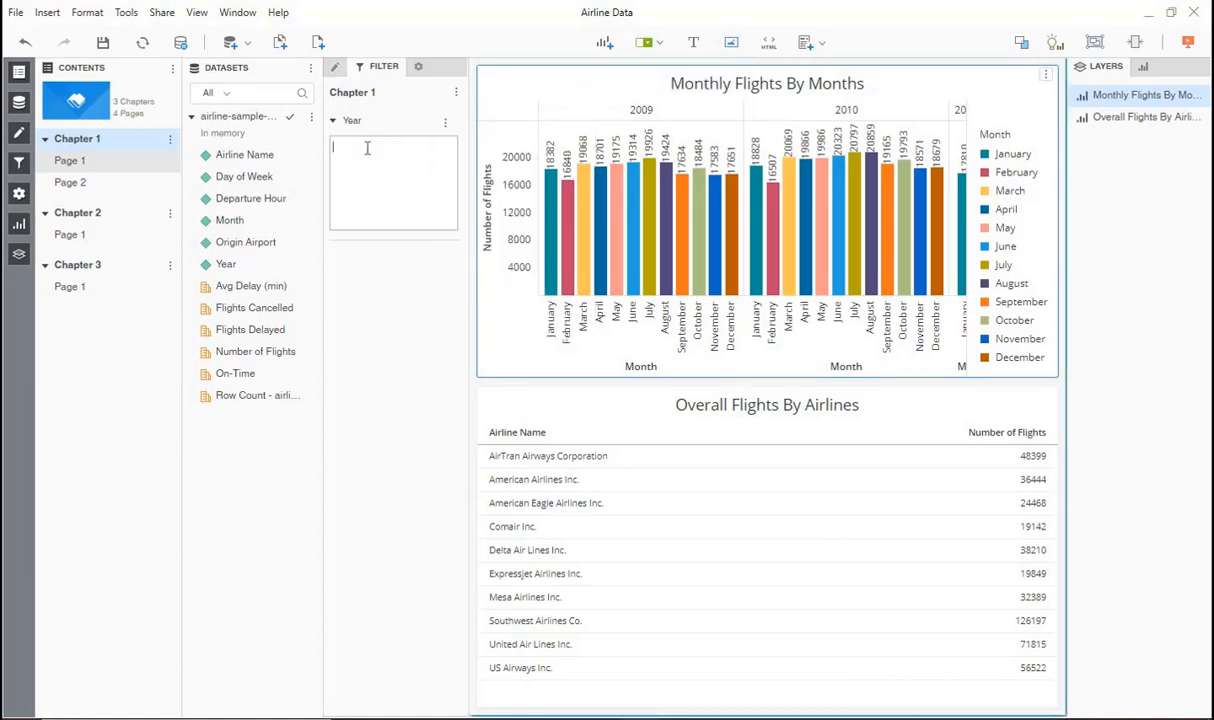
{"action": "type", "text": "2011"}
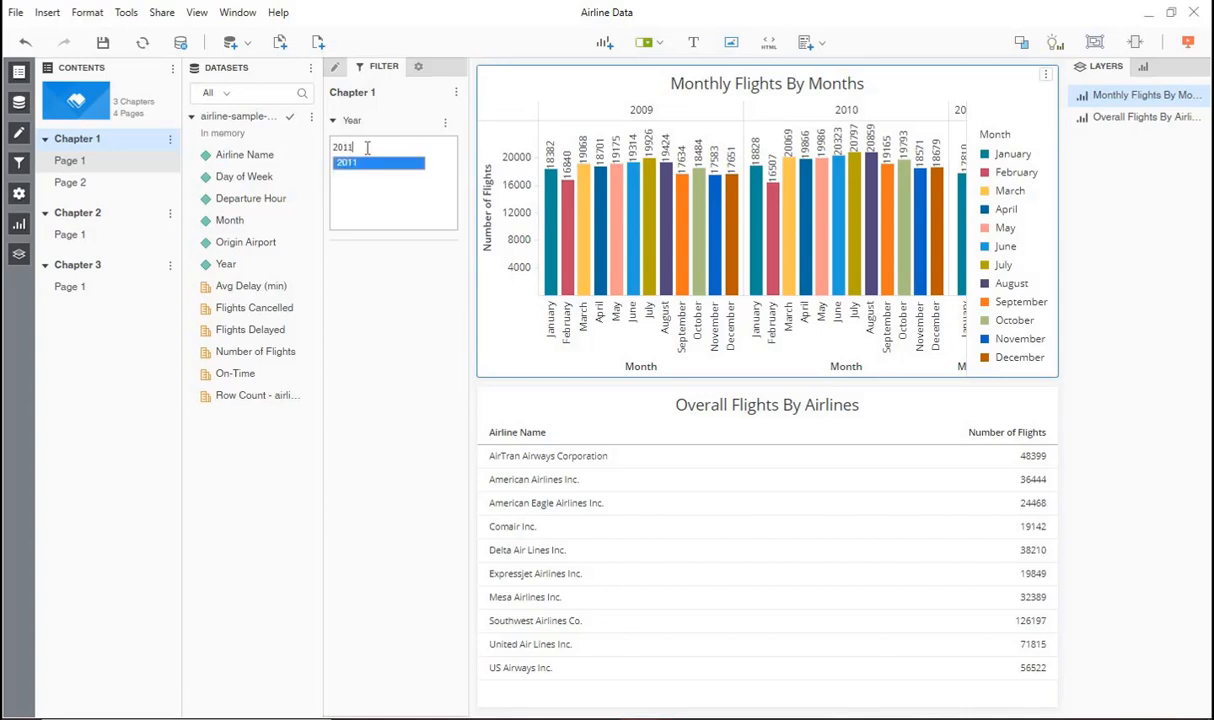
{"action": "left_click", "coordinate": [353, 166]}
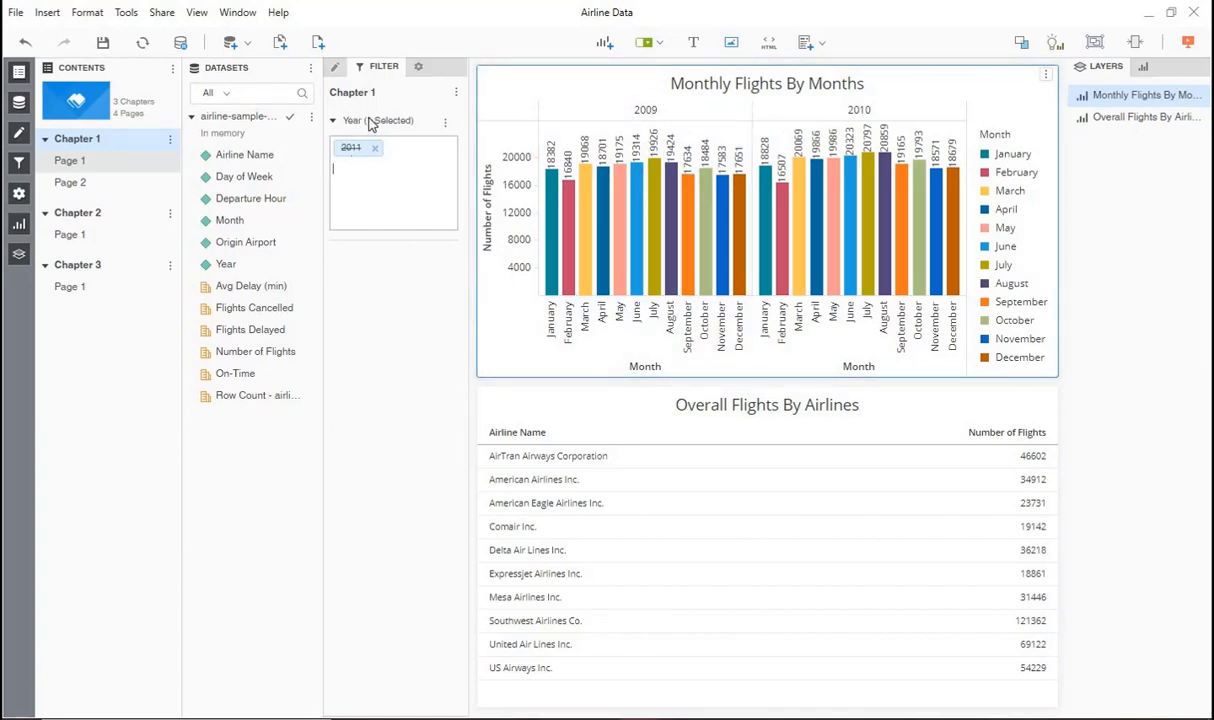
Step: Clear 2011 from the Year filter and change its display style to Check Boxes
{"action": "left_click", "coordinate": [374, 163]}
{"action": "left_click", "coordinate": [376, 149]}
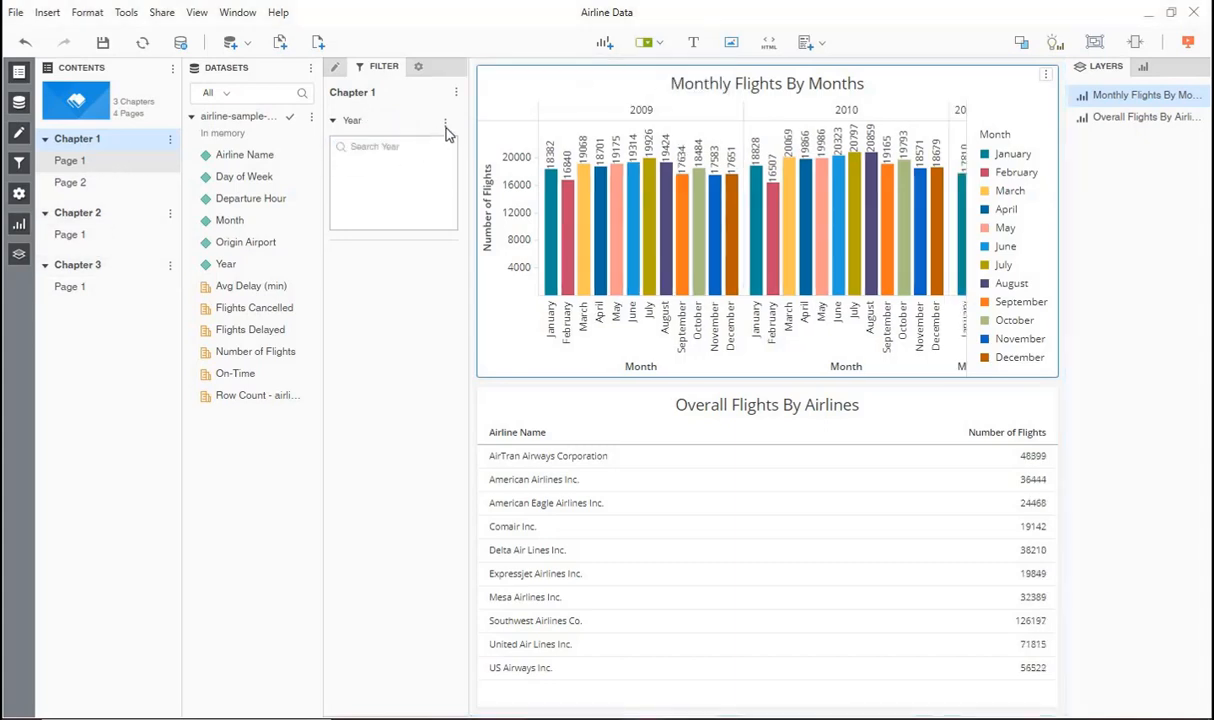
{"action": "left_click", "coordinate": [445, 122]}
{"action": "mouse_move", "coordinate": [491, 268]}
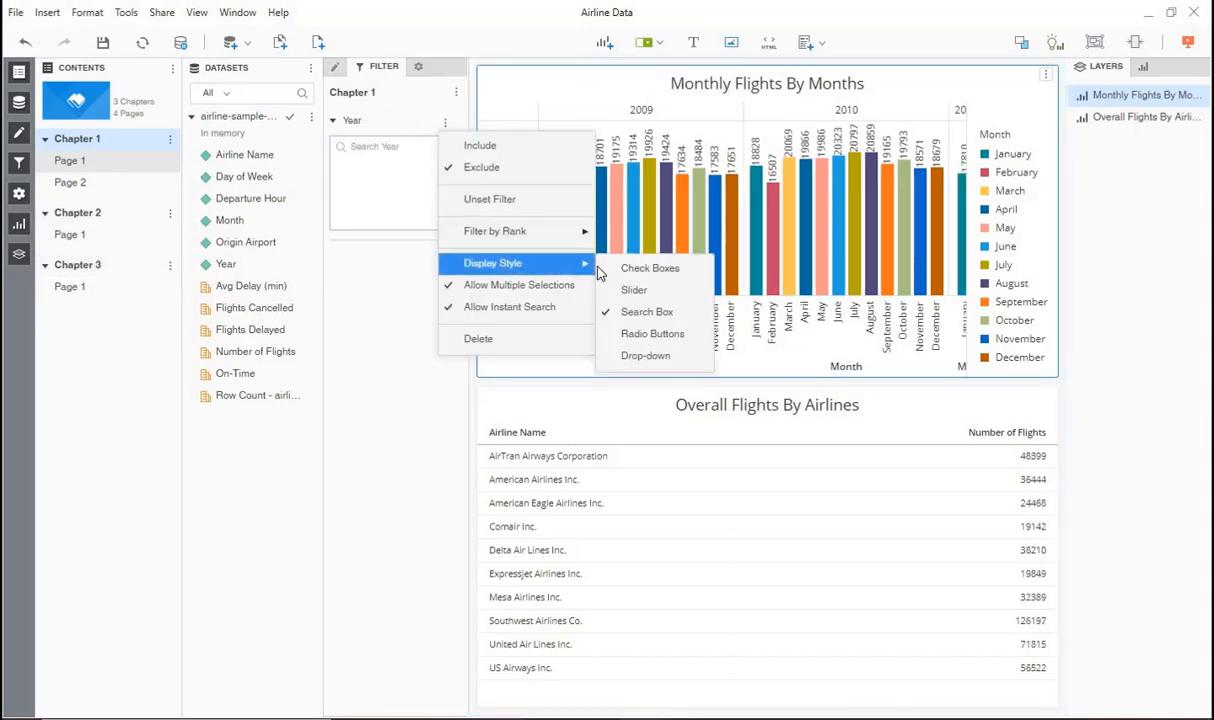
{"action": "left_click", "coordinate": [630, 268]}
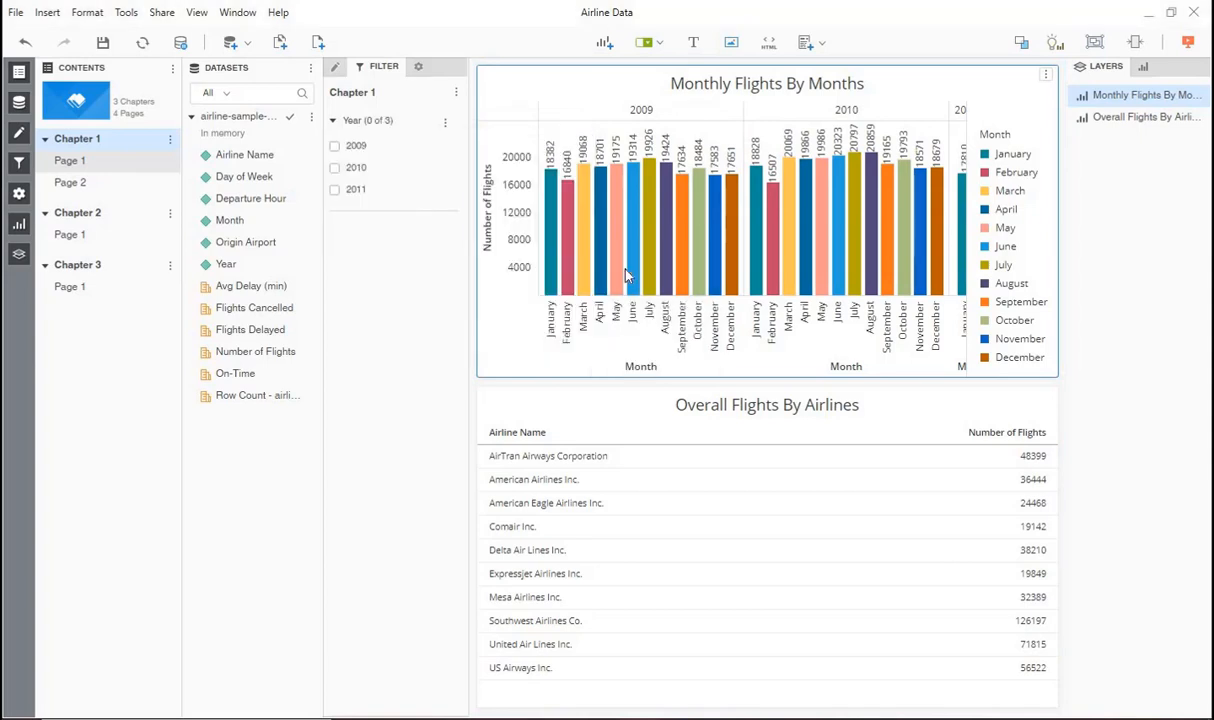
Step: Review Chapter 1 Page 2 and Chapter 2 Page 1 with no year selected, and return to Chapter 1 Page 1
{"action": "left_click", "coordinate": [84, 184]}
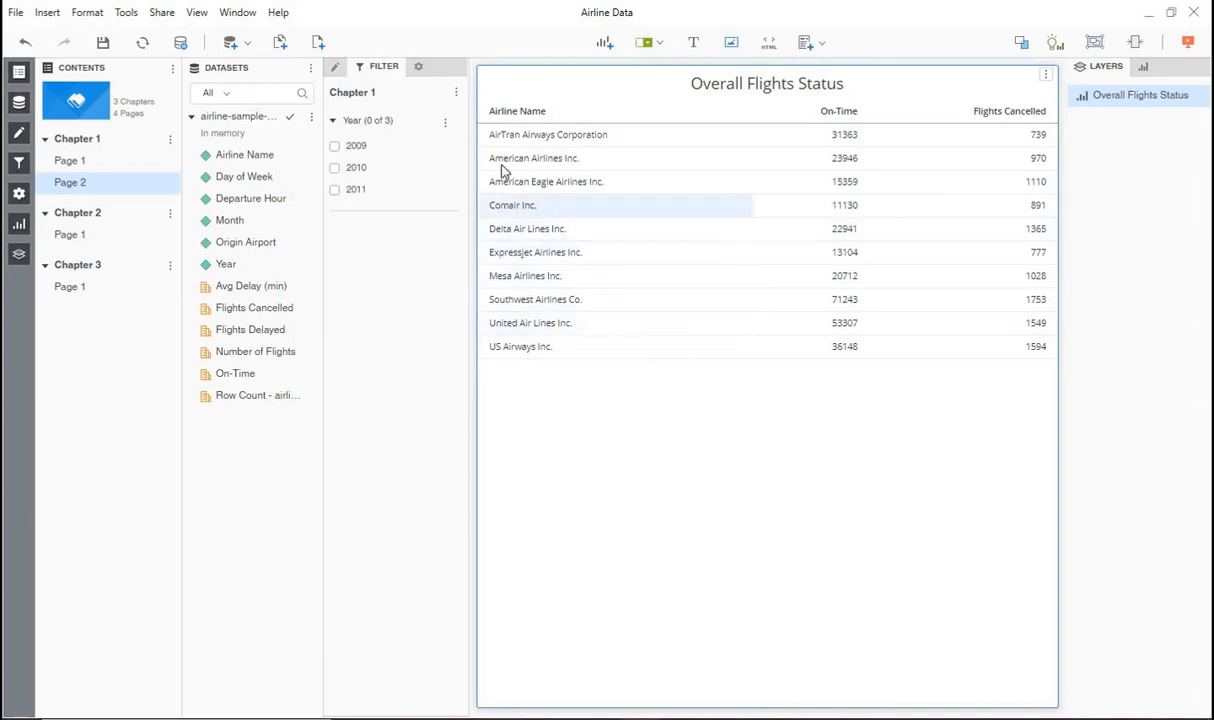
{"action": "left_click", "coordinate": [510, 262]}
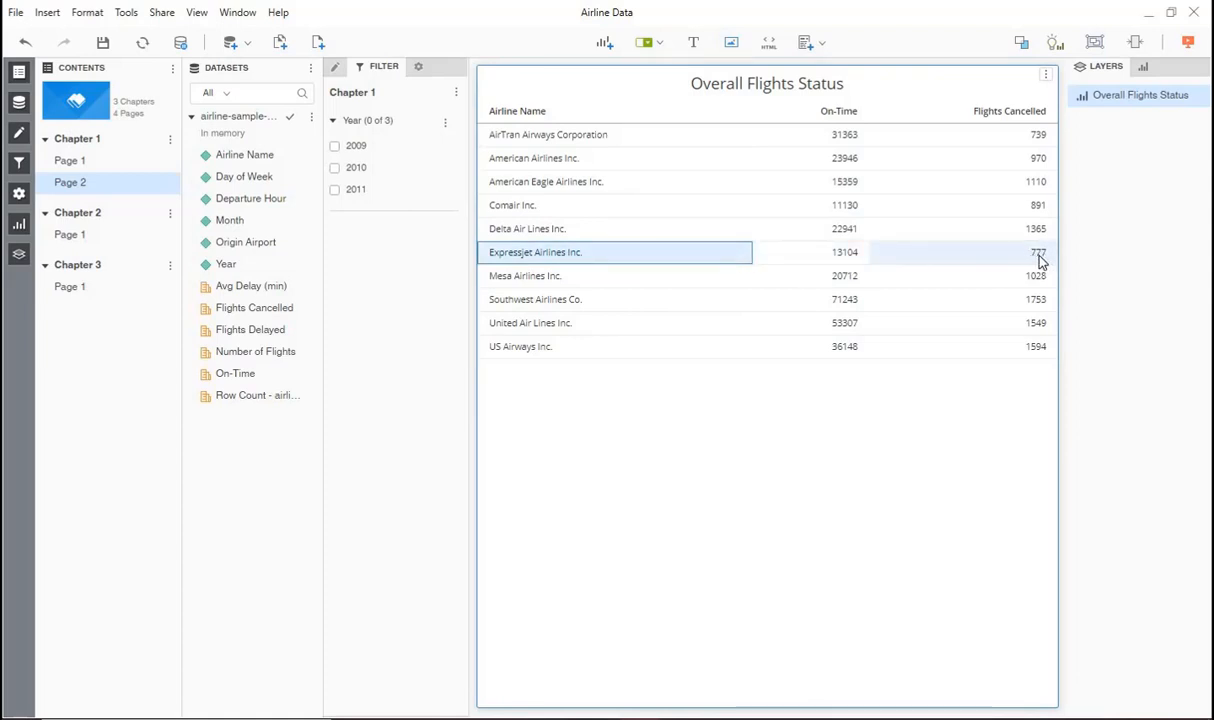
{"action": "left_click", "coordinate": [80, 236]}
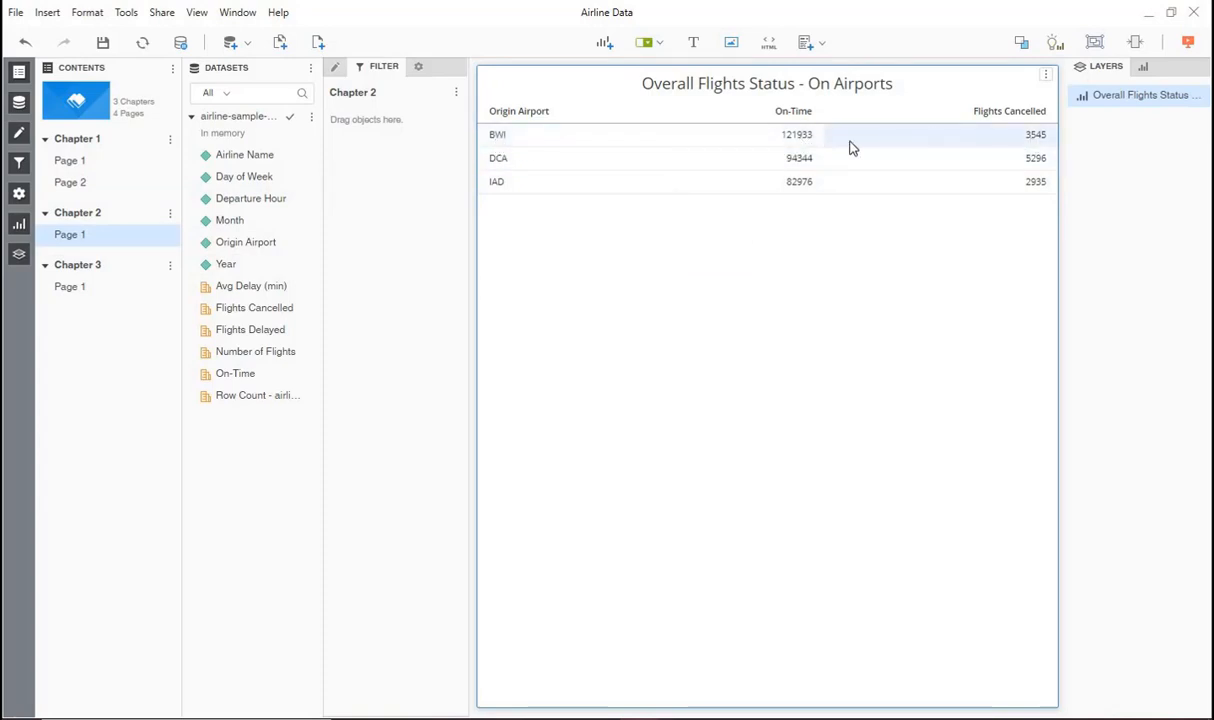
{"action": "left_click", "coordinate": [72, 162]}
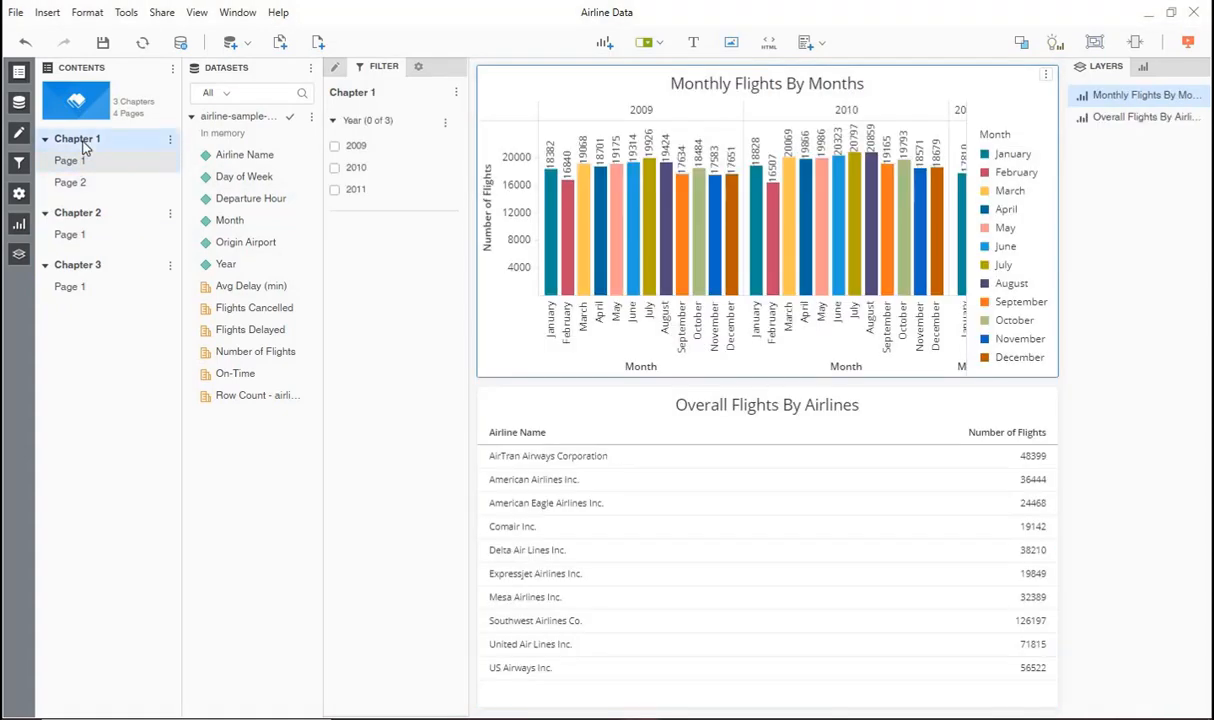
Step: Select 2011 in the Year filter and set the filter to Include
{"action": "left_click", "coordinate": [335, 191]}
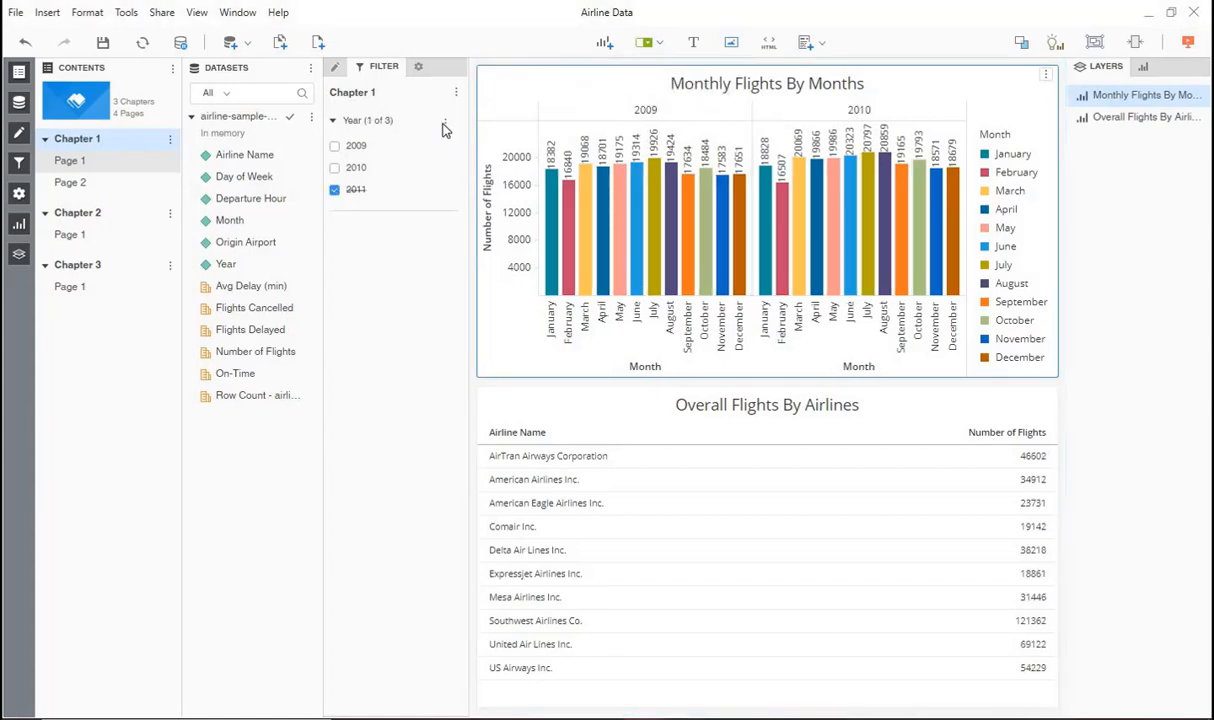
{"action": "left_click", "coordinate": [445, 122]}
{"action": "left_click", "coordinate": [455, 142]}
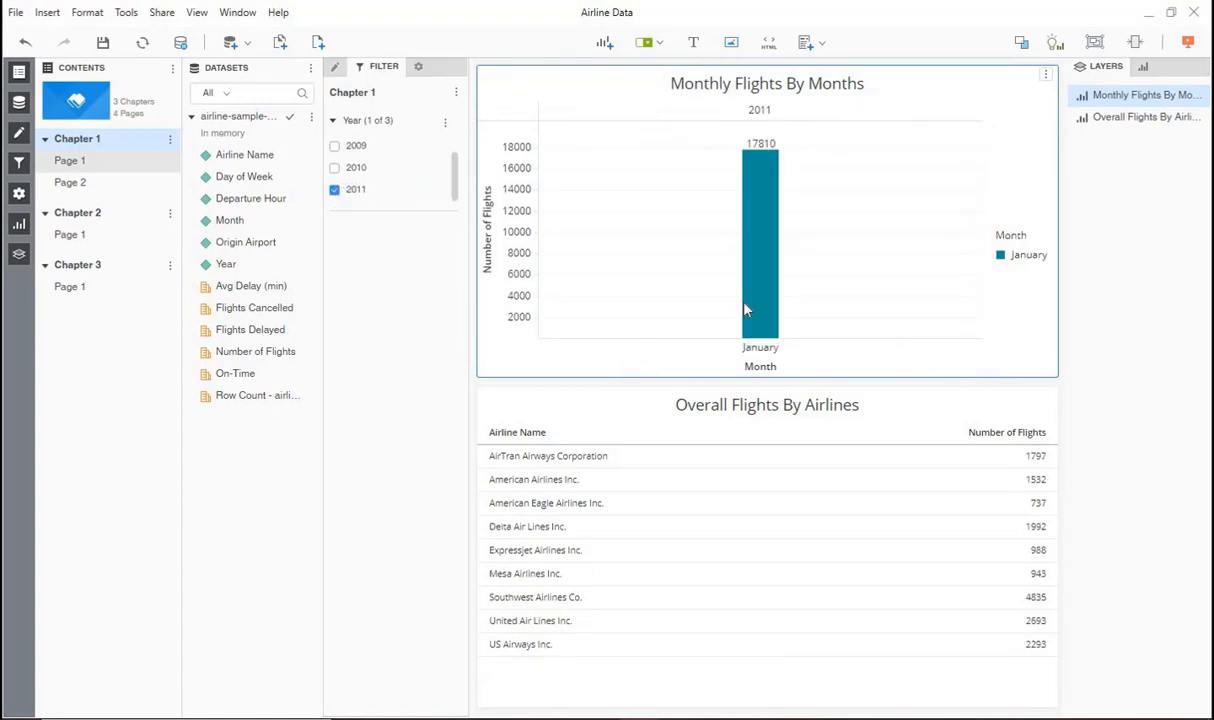
Step: Compare how the 2011 filter affects the Chapter 1 pages and Chapter 2 Page 1, and return to Chapter 1 Page 1
{"action": "mouse_move", "coordinate": [765, 228]}
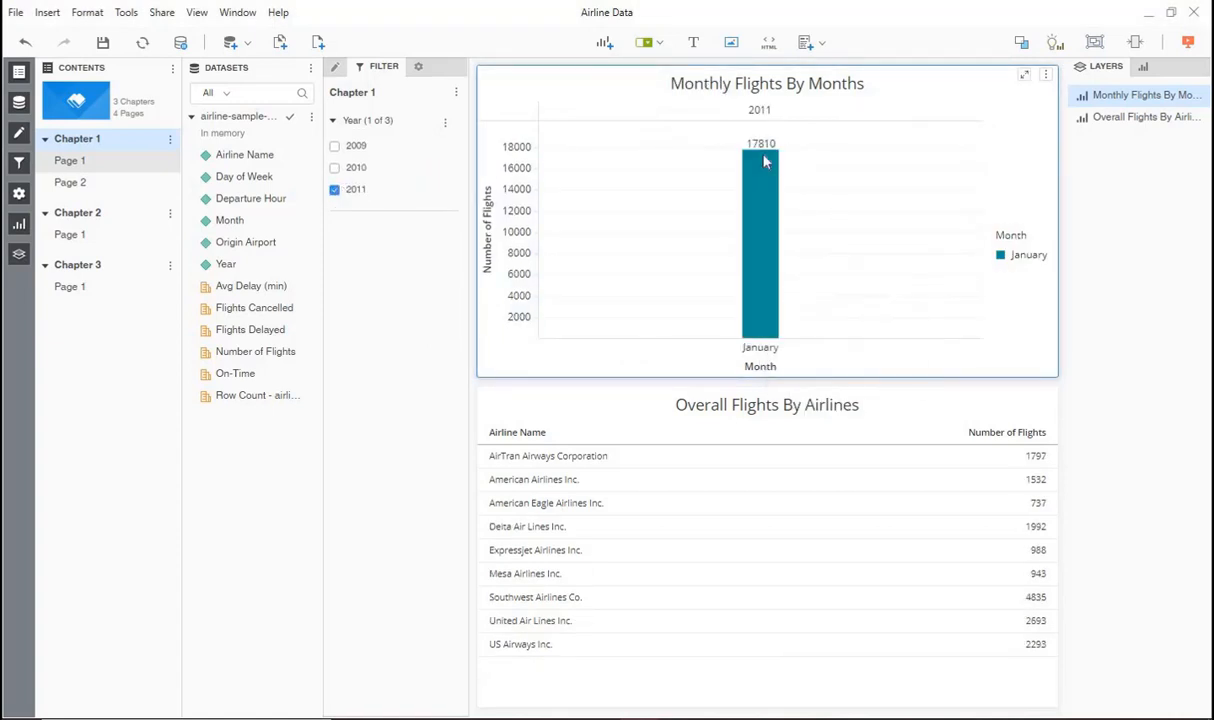
{"action": "left_click", "coordinate": [72, 183]}
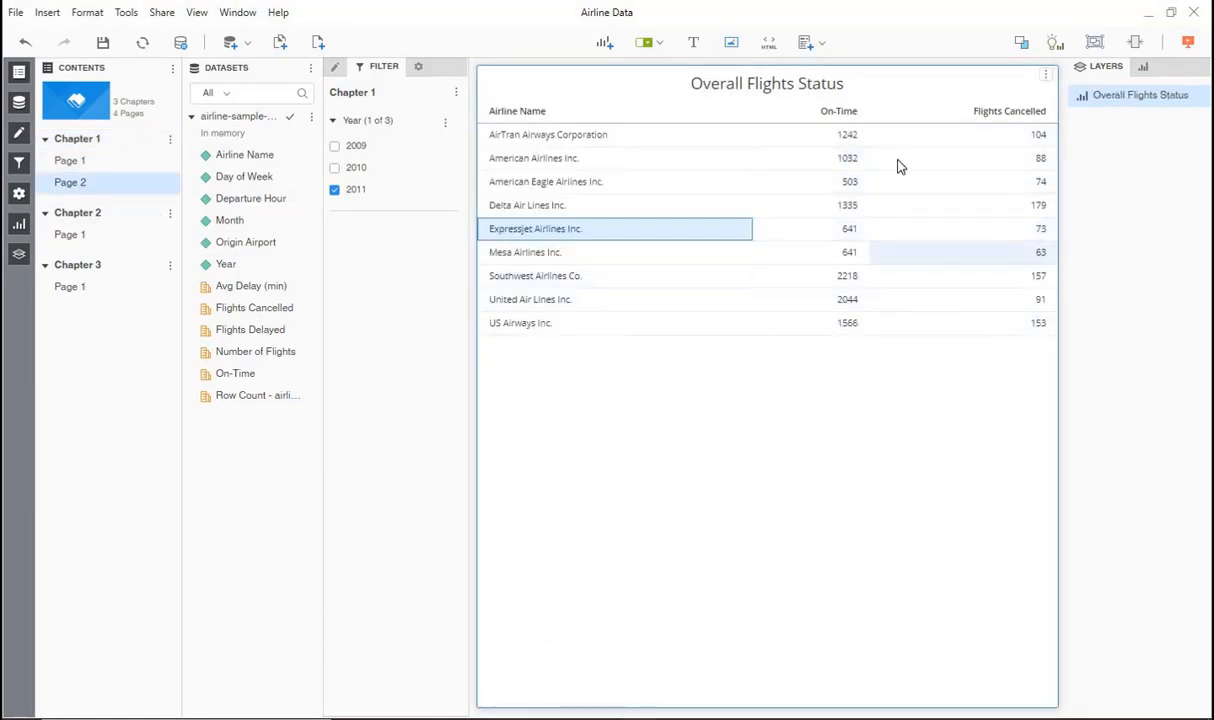
{"action": "left_click", "coordinate": [70, 238]}
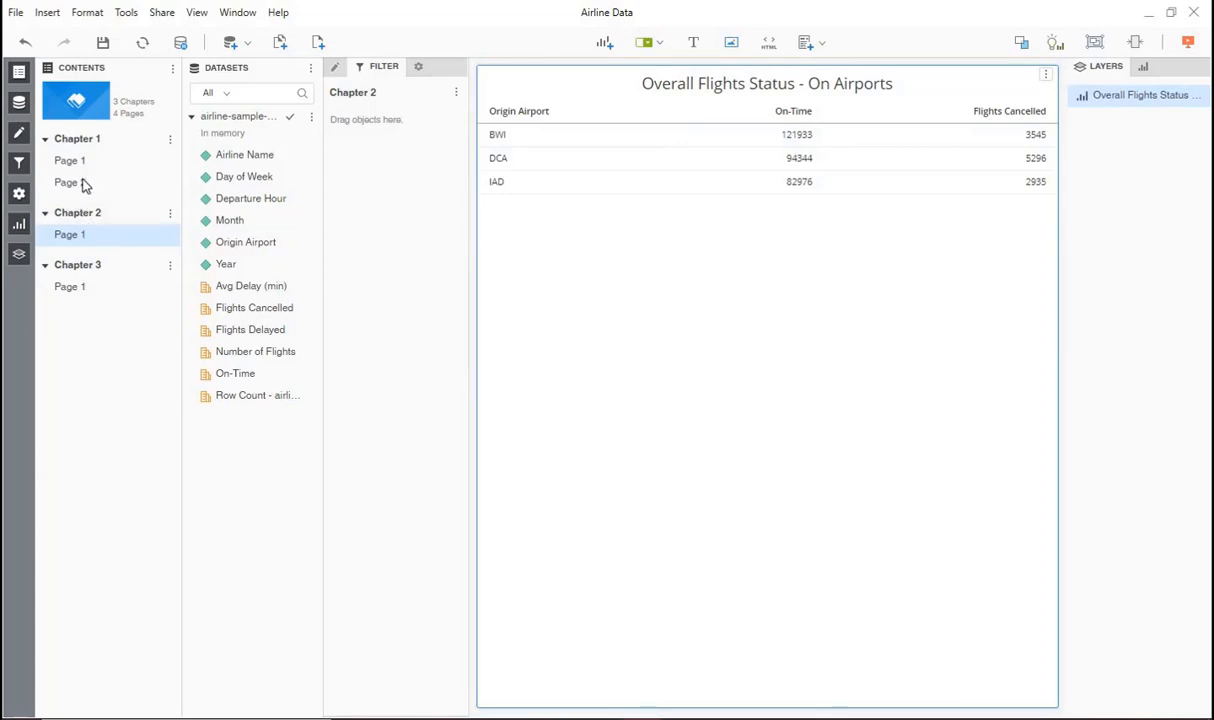
{"action": "left_click", "coordinate": [84, 143]}
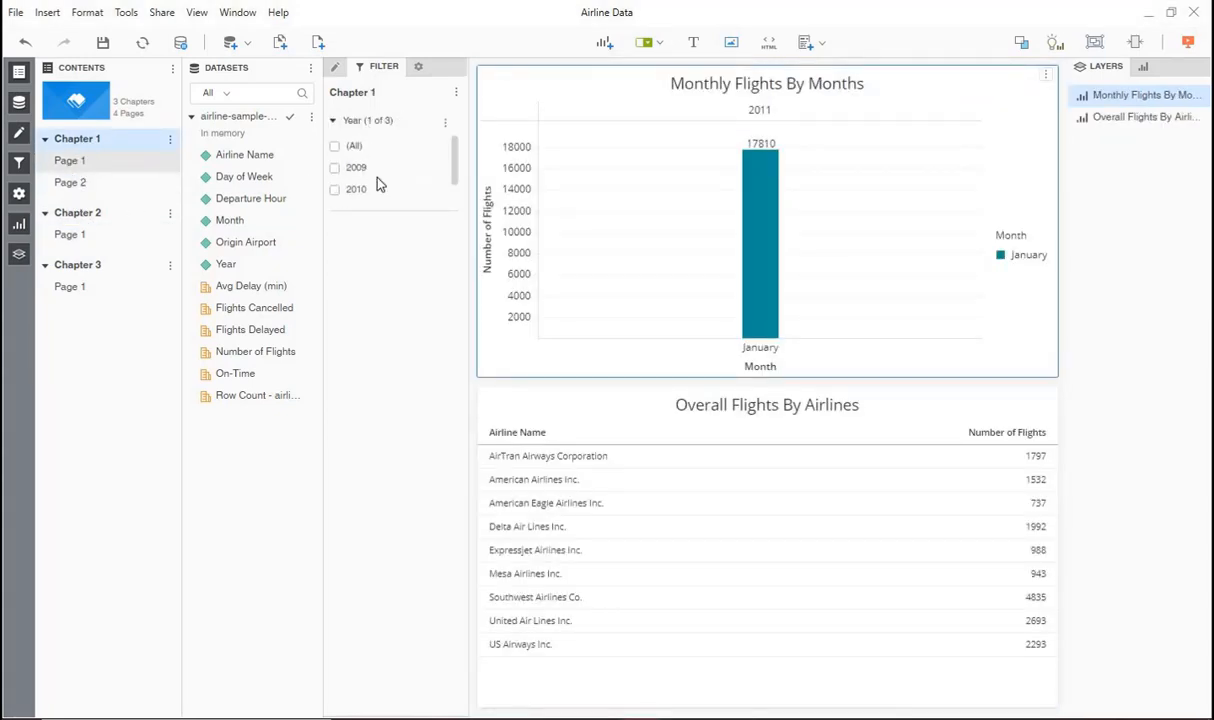
Step: Enlarge the Year filter's list to fit all its options, and remove the filter from Chapter 1
{"action": "left_click_drag", "start_coordinate": [382, 211], "coordinate": [380, 260]}
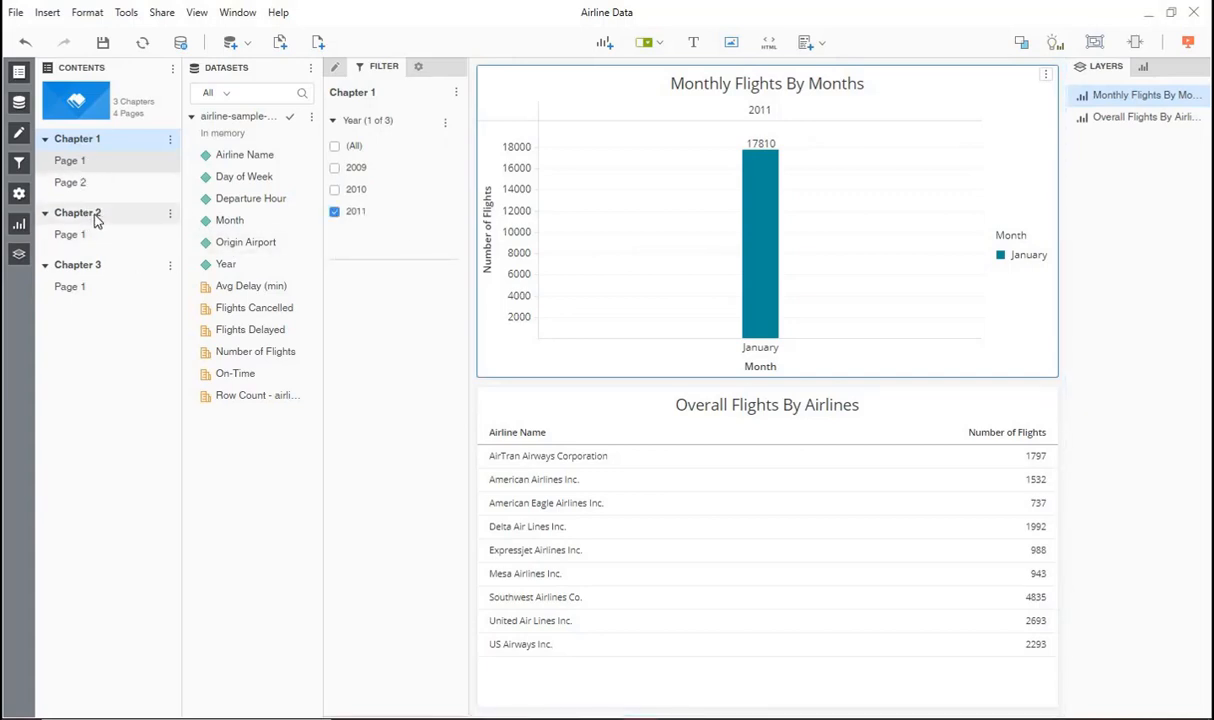
{"action": "left_click", "coordinate": [82, 166]}
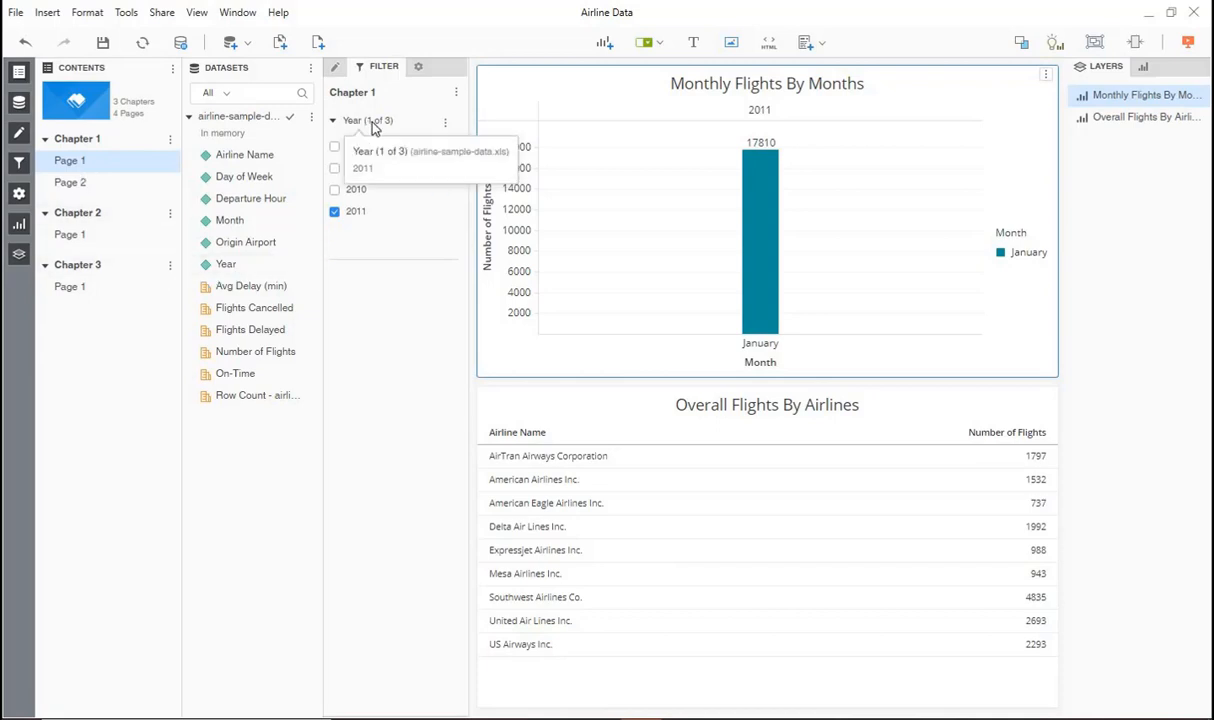
{"action": "left_click_drag", "start_coordinate": [372, 126], "coordinate": [300, 166]}
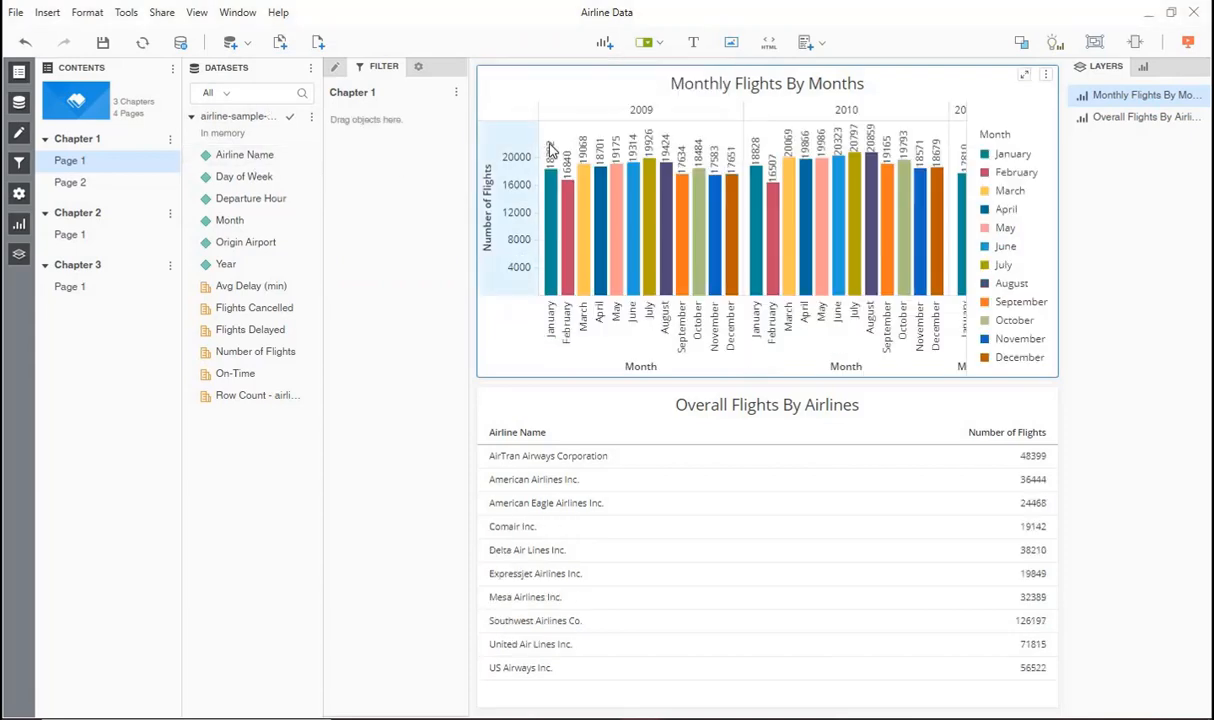
Step: Insert an Element / Value Filter for Month above the charts on Page 1 and make Monthly Flights By Months its target
{"action": "left_click", "coordinate": [661, 46]}
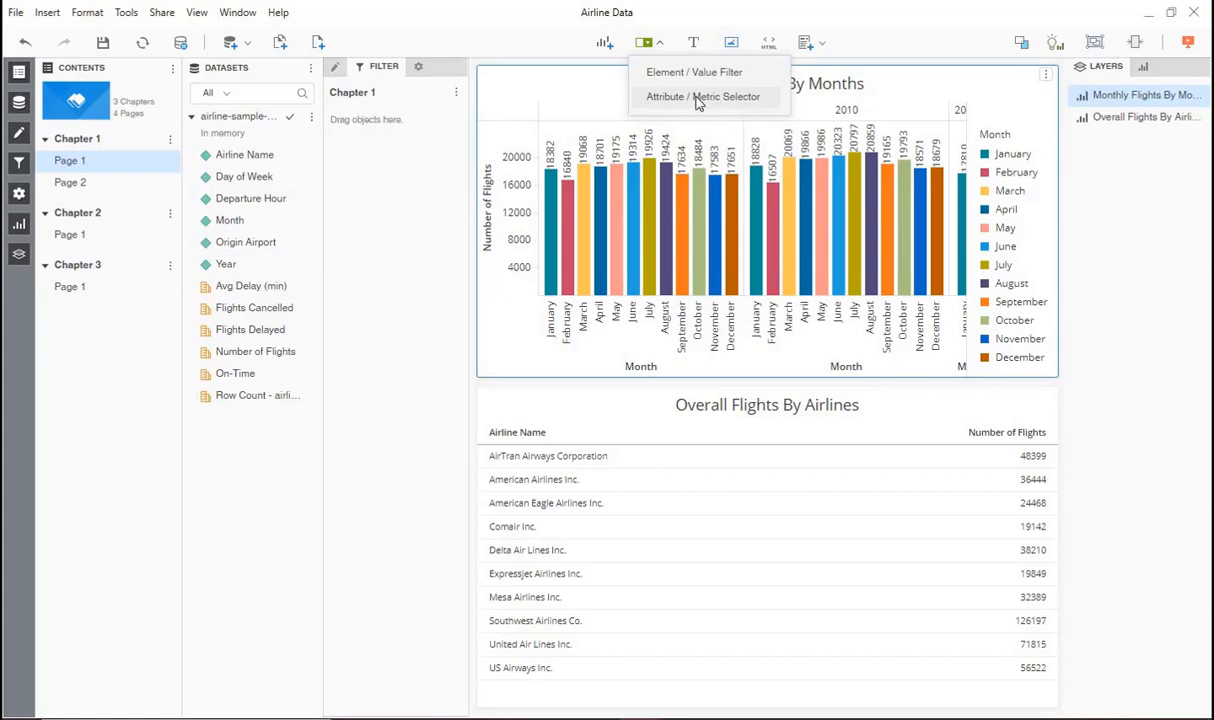
{"action": "left_click", "coordinate": [668, 80]}
{"action": "left_click_drag", "start_coordinate": [229, 220], "coordinate": [553, 95]}
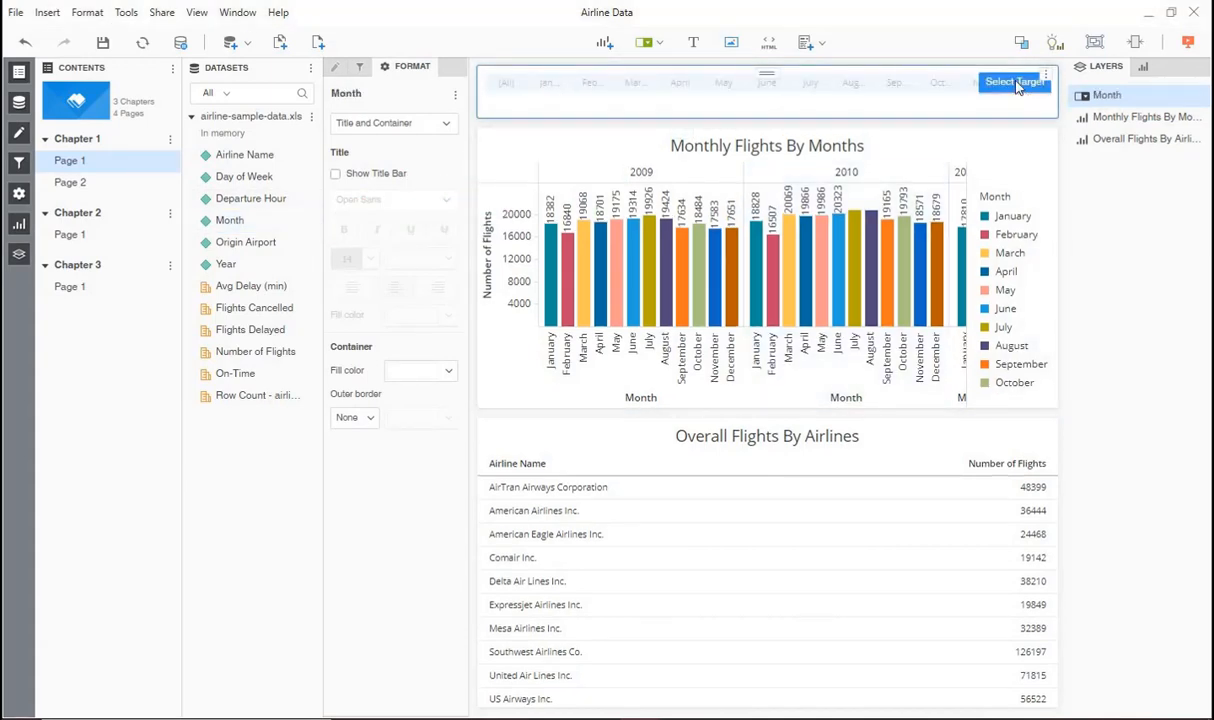
{"action": "left_click", "coordinate": [1014, 82]}
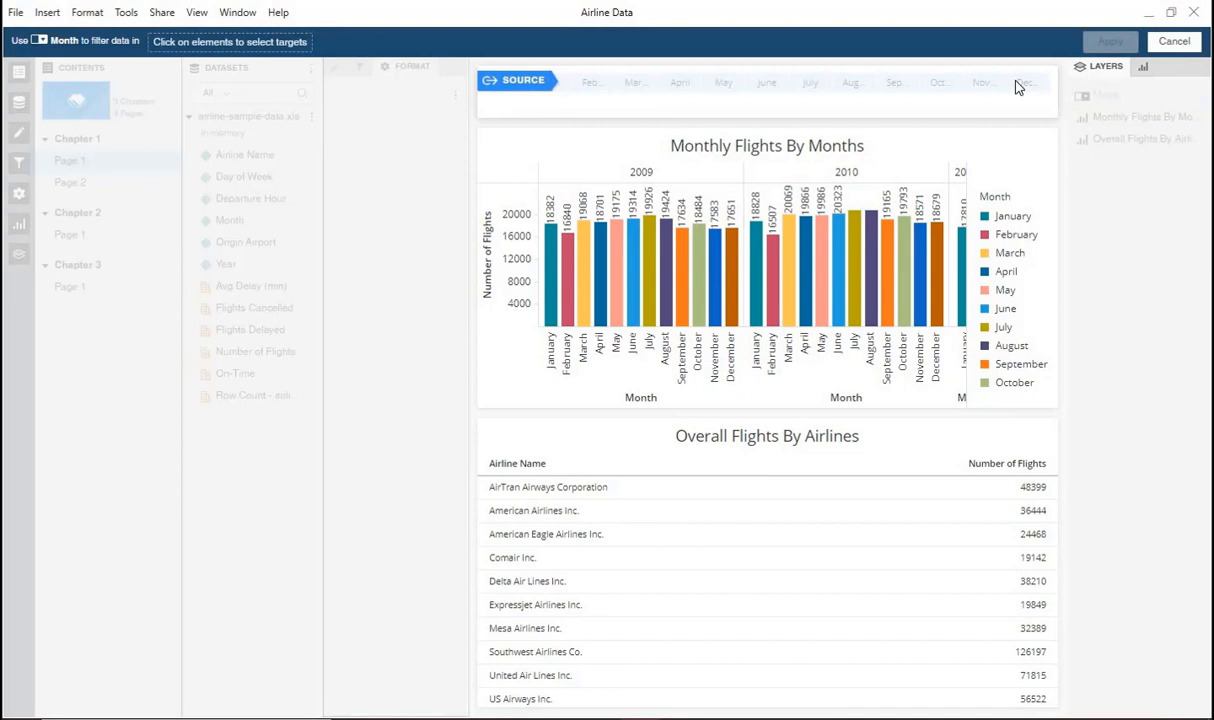
{"action": "left_click", "coordinate": [923, 151]}
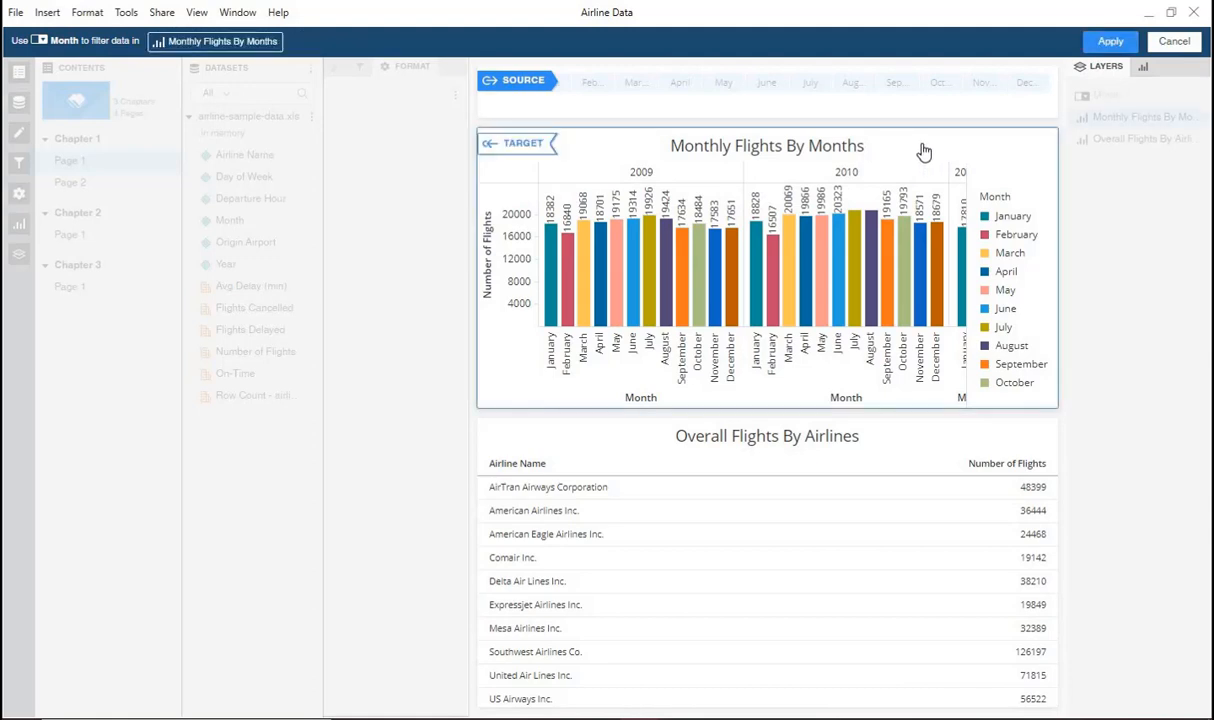
{"action": "left_click", "coordinate": [1112, 44]}
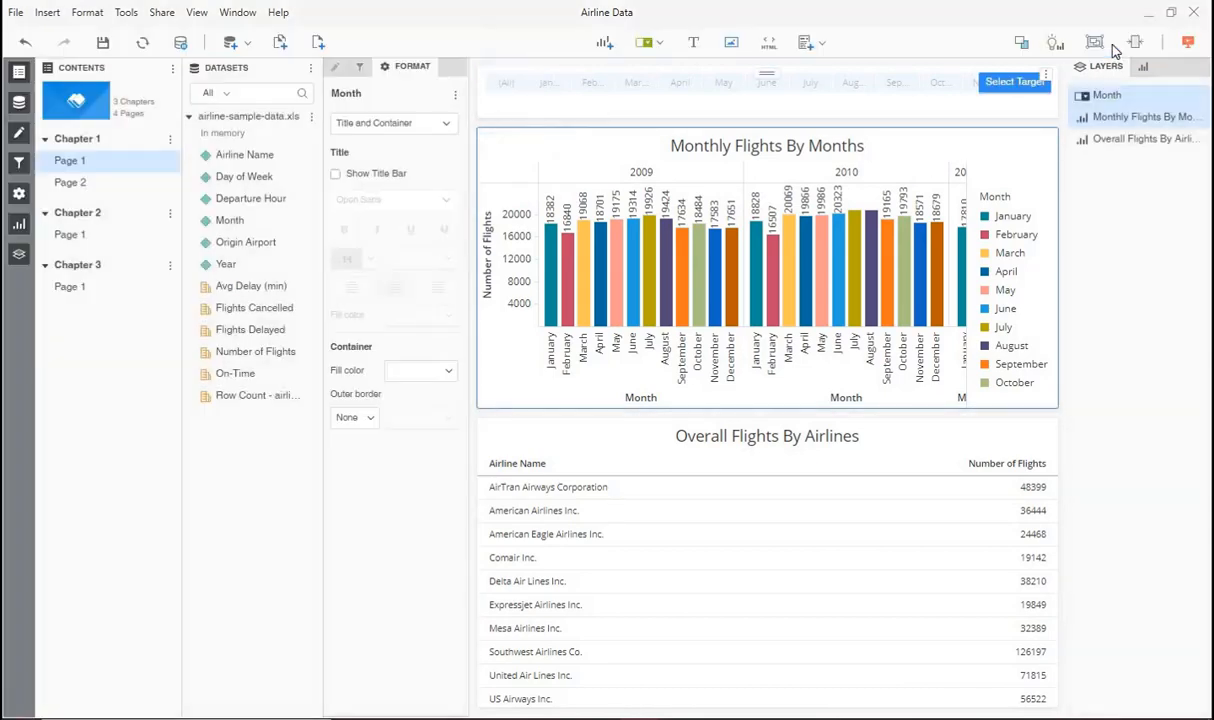
Step: Change the display style of the Month filter on Page 1 to Check Boxes
{"action": "left_click", "coordinate": [1045, 80]}
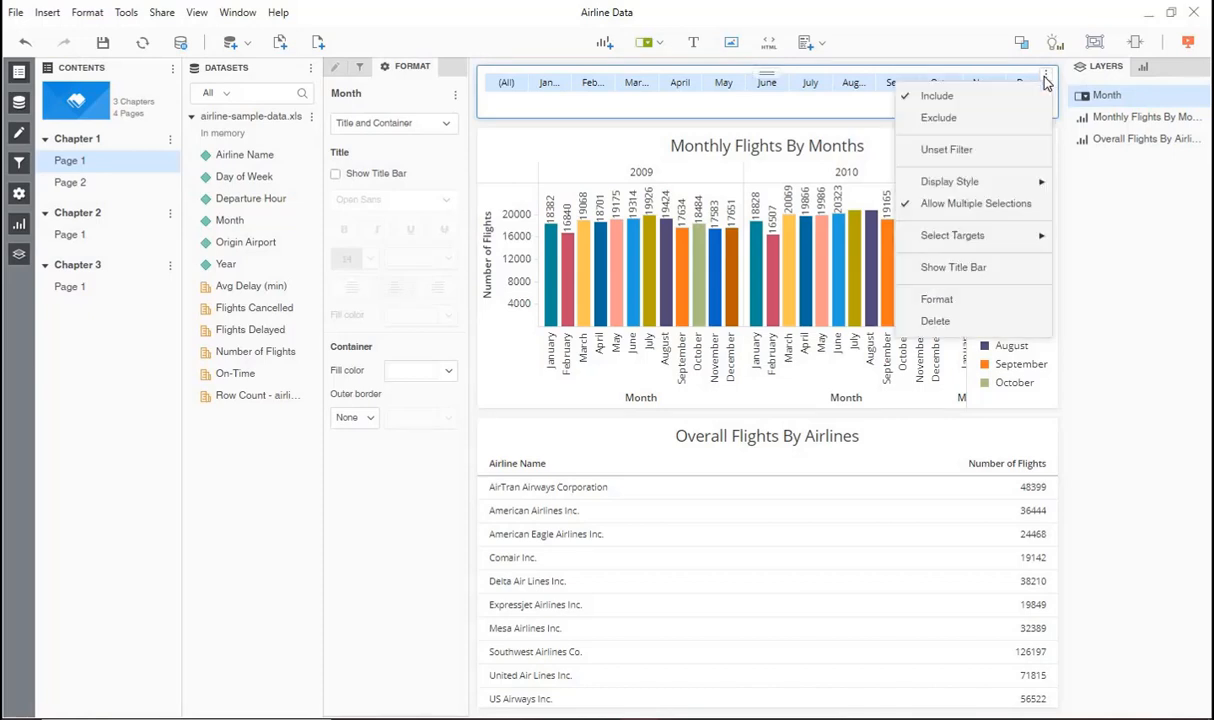
{"action": "mouse_move", "coordinate": [955, 190]}
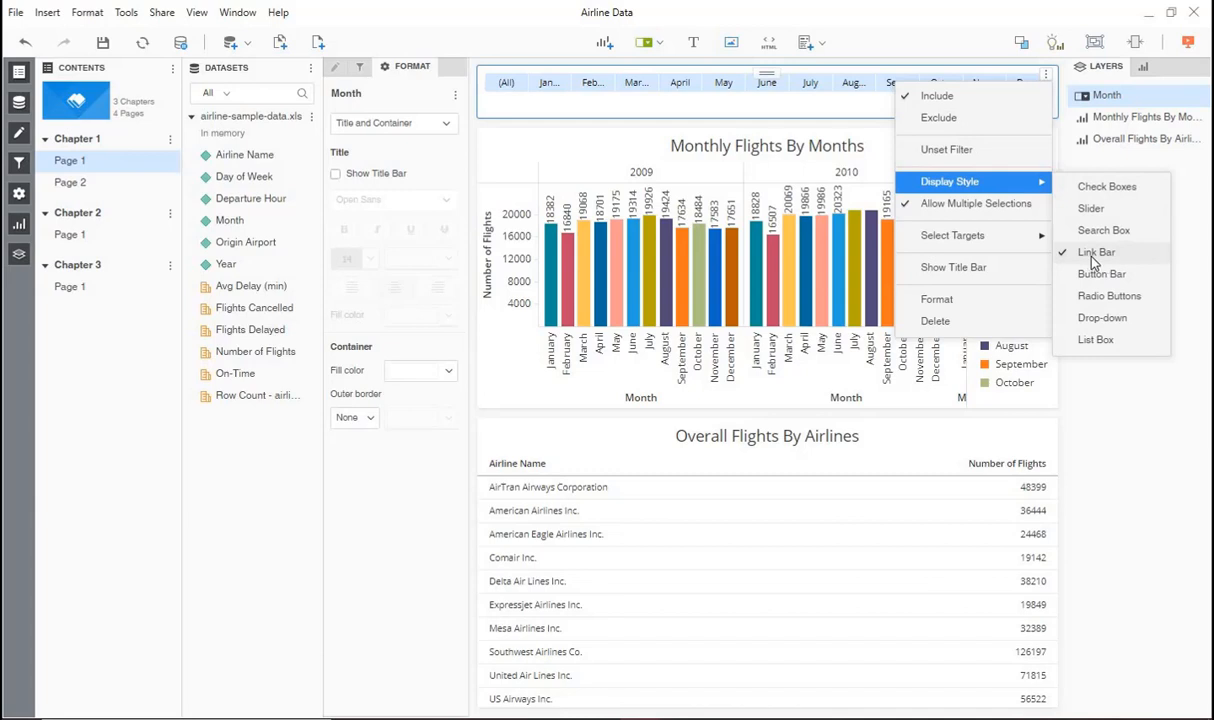
{"action": "left_click", "coordinate": [1100, 188]}
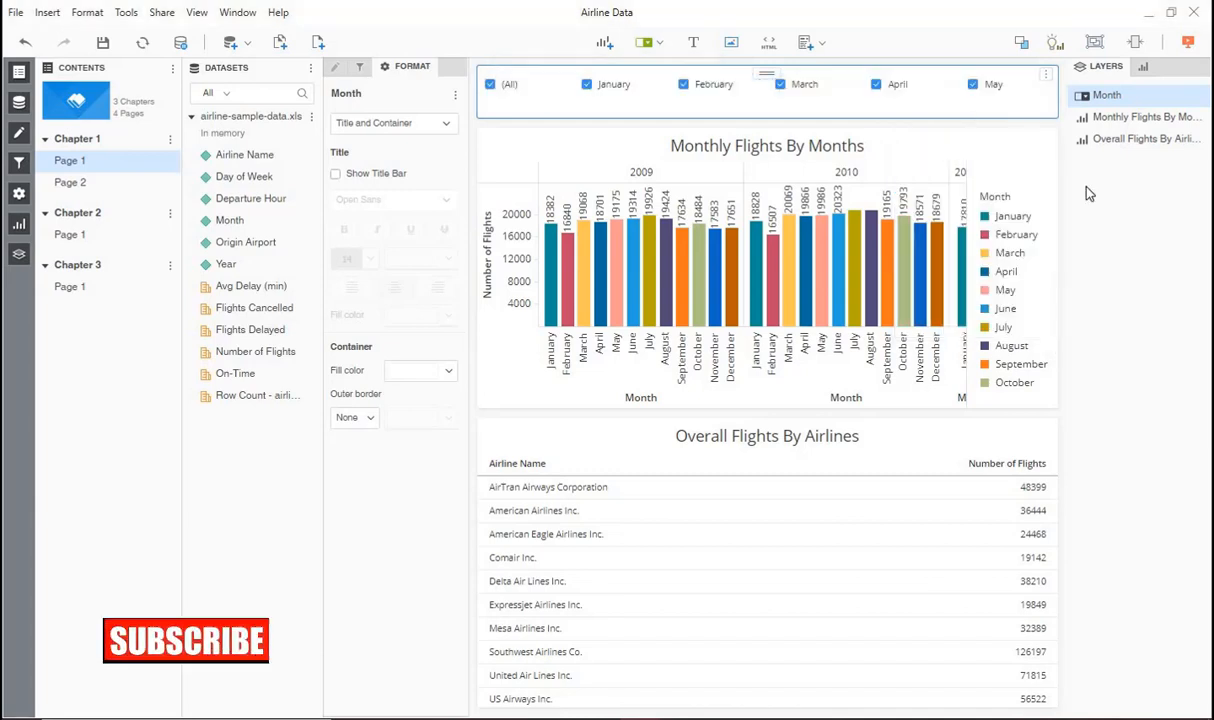
{"action": "left_click_drag", "start_coordinate": [597, 112], "coordinate": [904, 108]}
{"action": "left_click_drag", "start_coordinate": [738, 106], "coordinate": [580, 107]}
Step: Change the Month filter's display style to Drop-down and select August in it
{"action": "left_click", "coordinate": [1047, 77]}
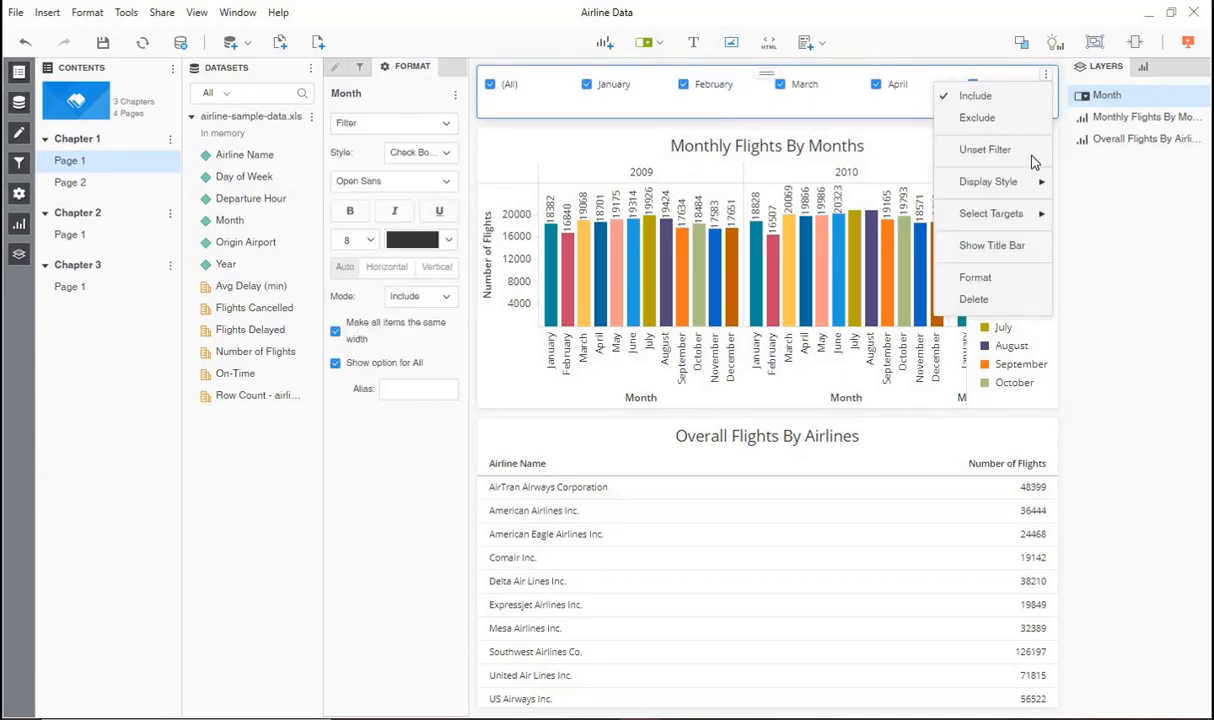
{"action": "mouse_move", "coordinate": [1019, 224]}
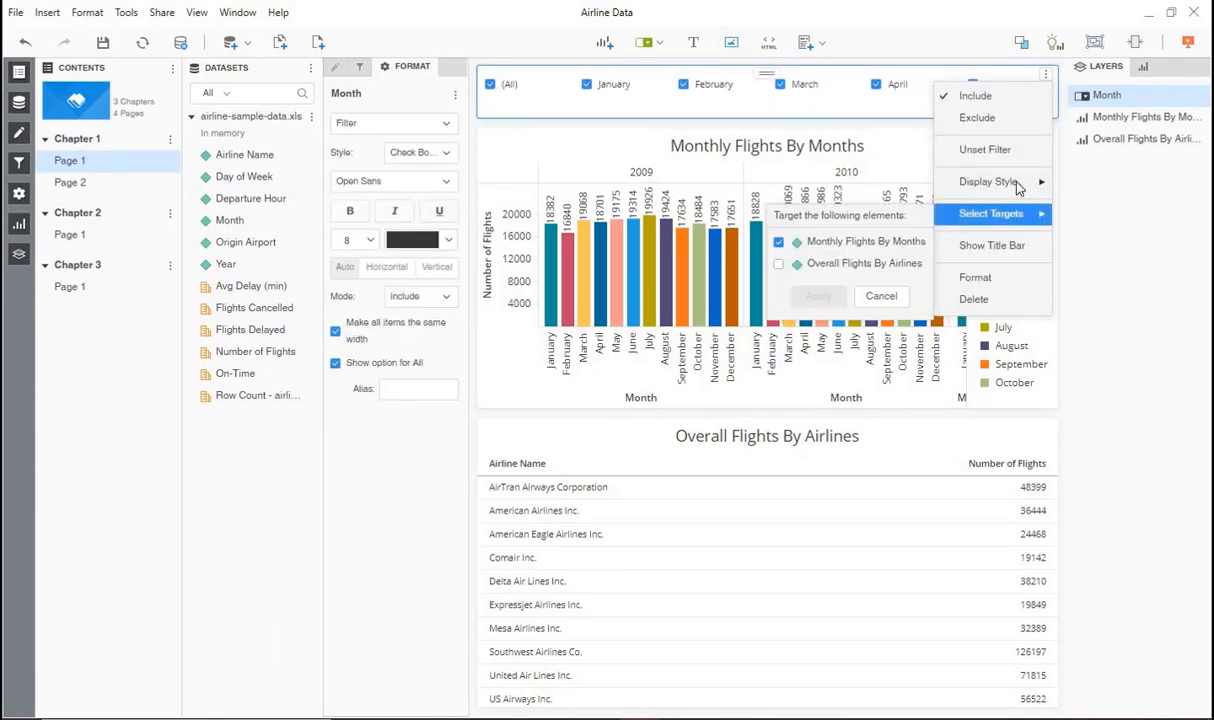
{"action": "mouse_move", "coordinate": [1019, 184]}
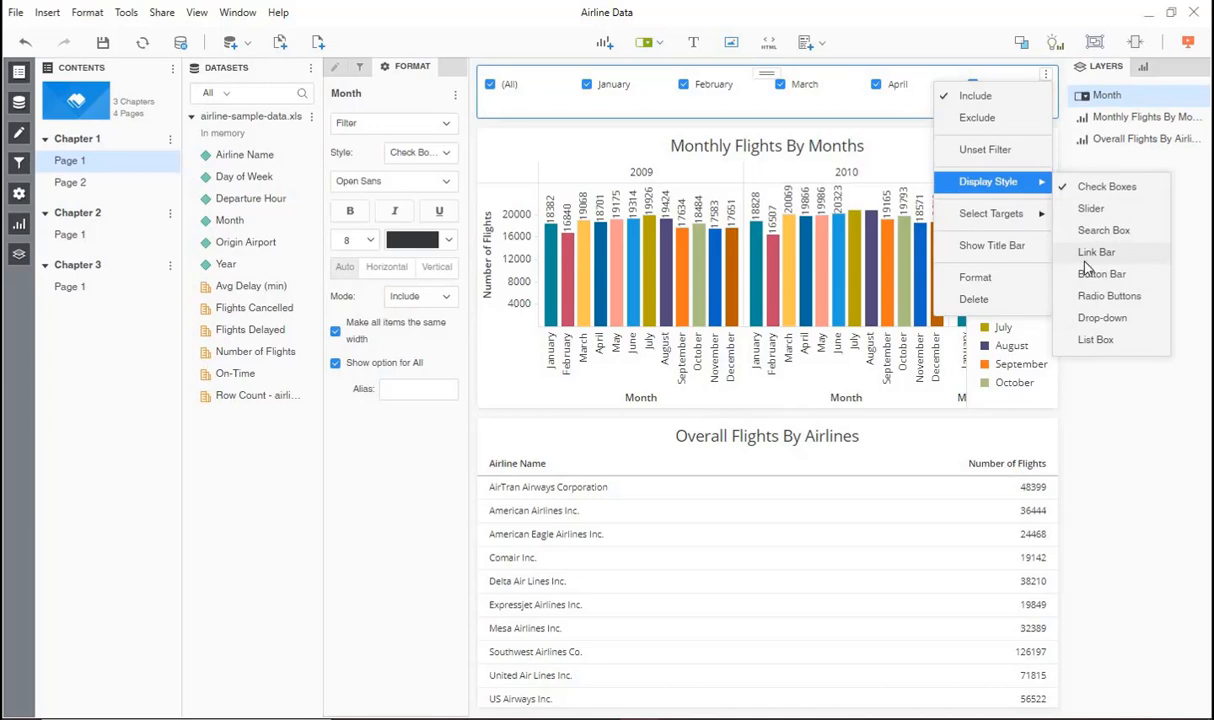
{"action": "left_click", "coordinate": [1093, 320]}
{"action": "left_click", "coordinate": [648, 86]}
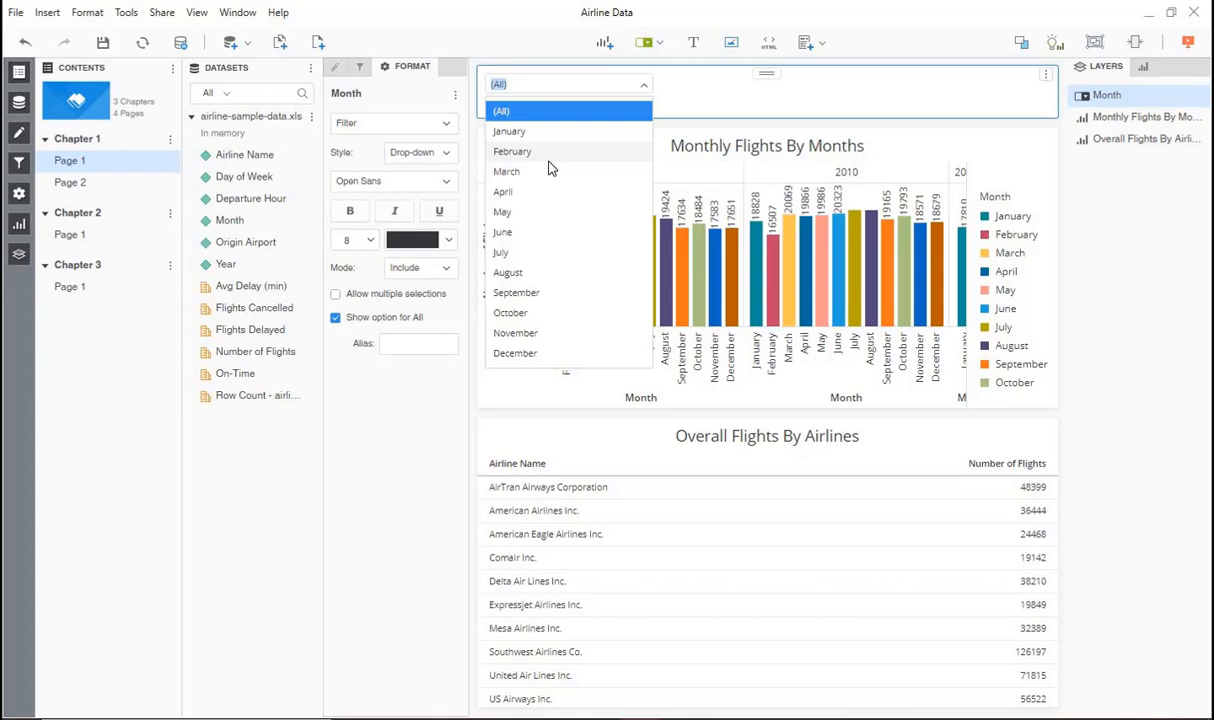
{"action": "left_click", "coordinate": [507, 274]}
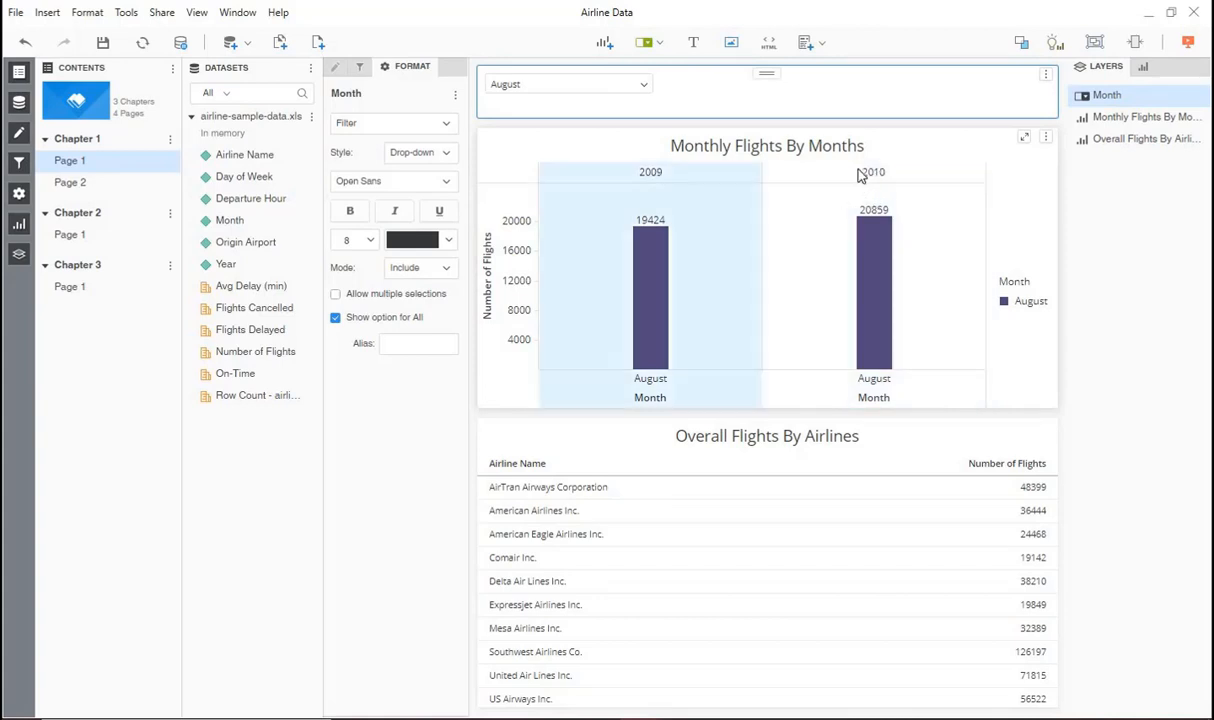
Step: Switch the Month drop-down filter on Page 1 through April, January and February
{"action": "left_click", "coordinate": [516, 80]}
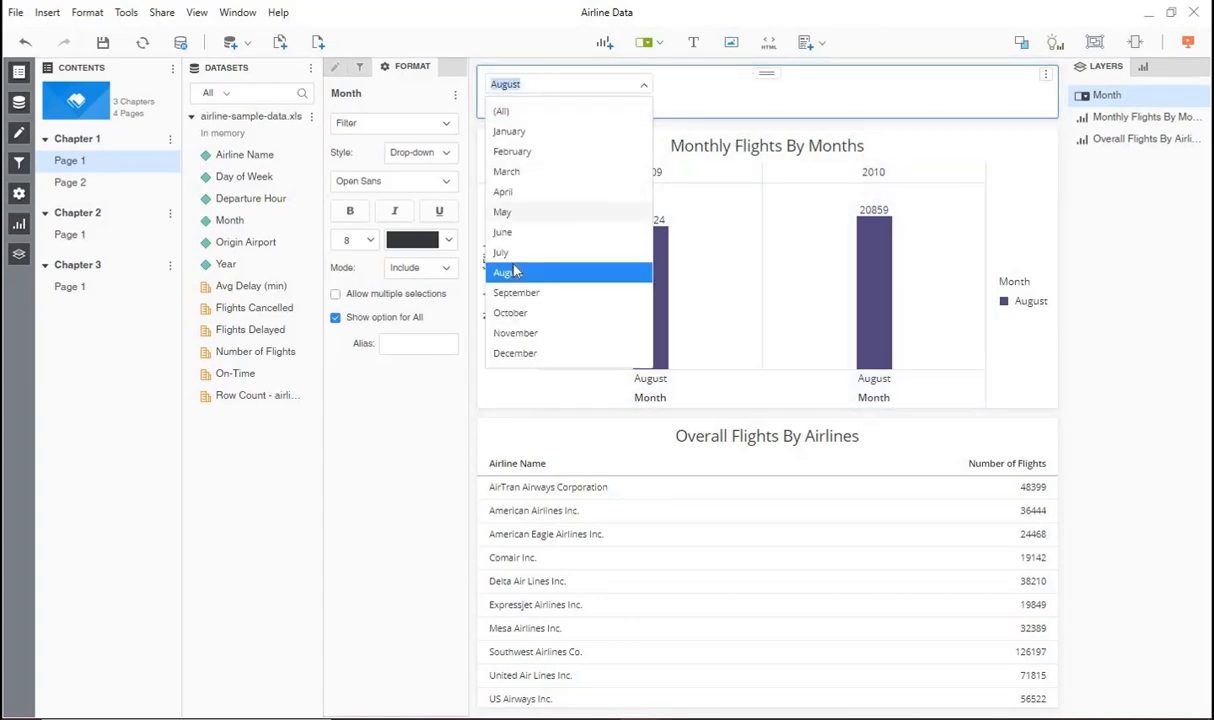
{"action": "left_click", "coordinate": [507, 195]}
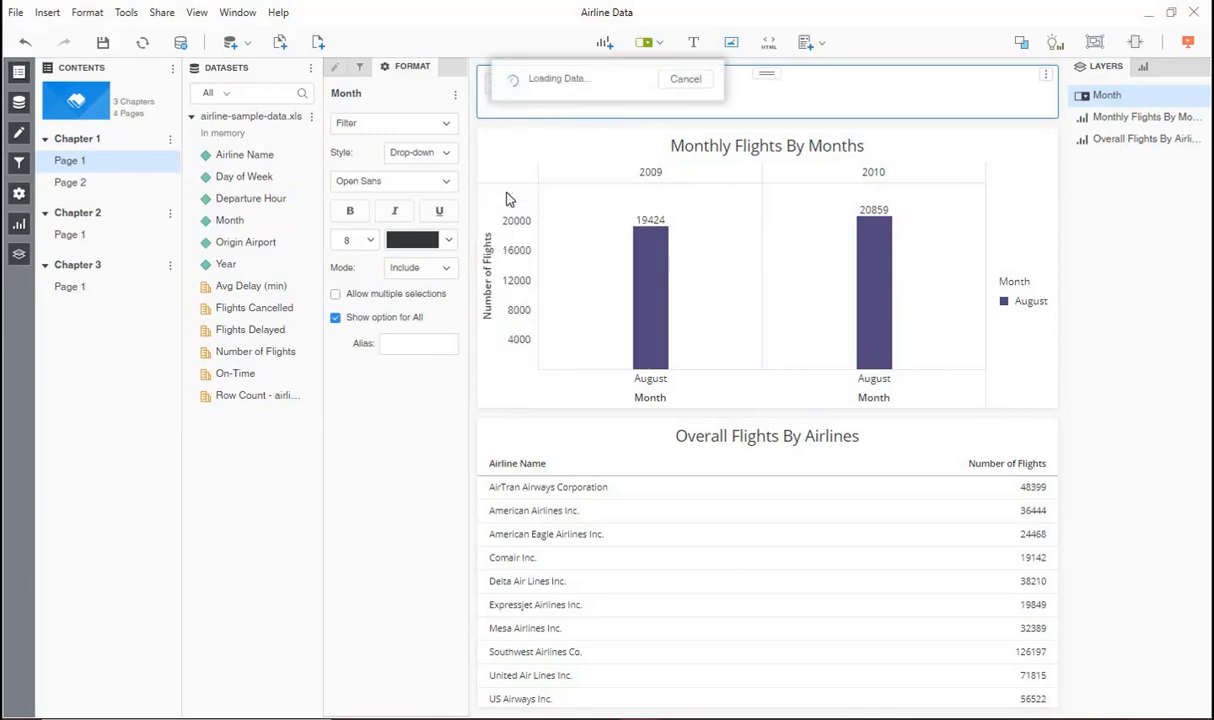
{"action": "left_click", "coordinate": [553, 88]}
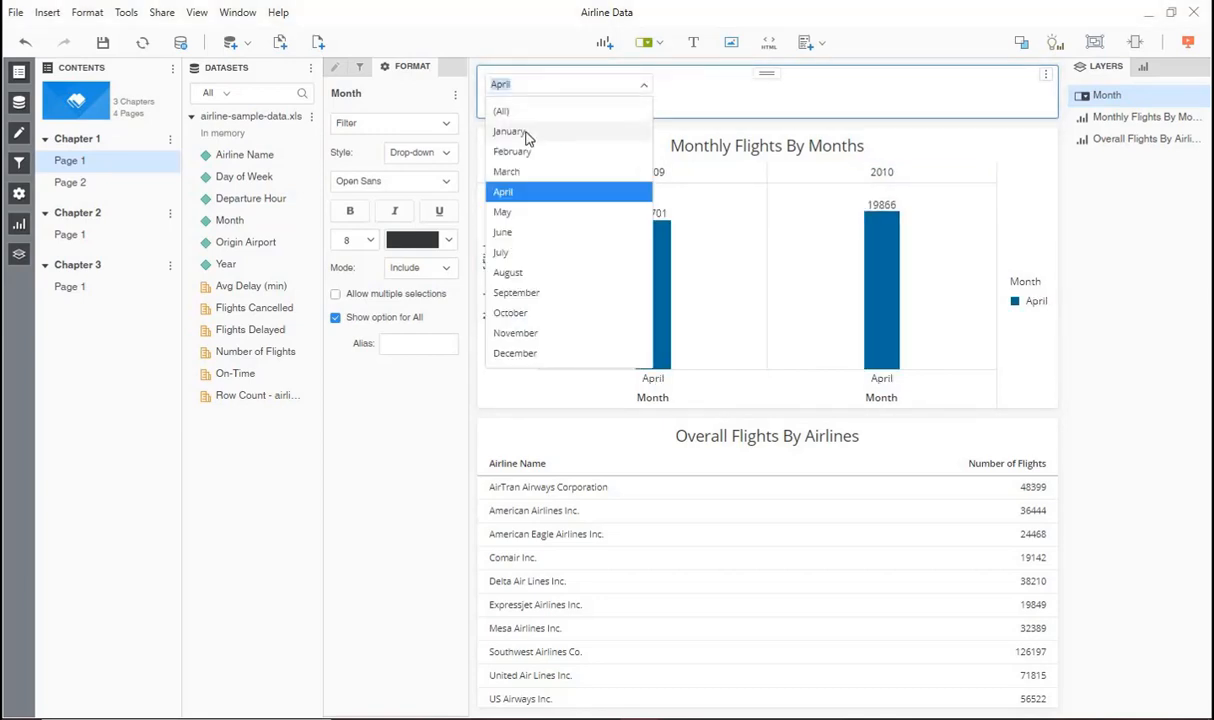
{"action": "left_click", "coordinate": [510, 131]}
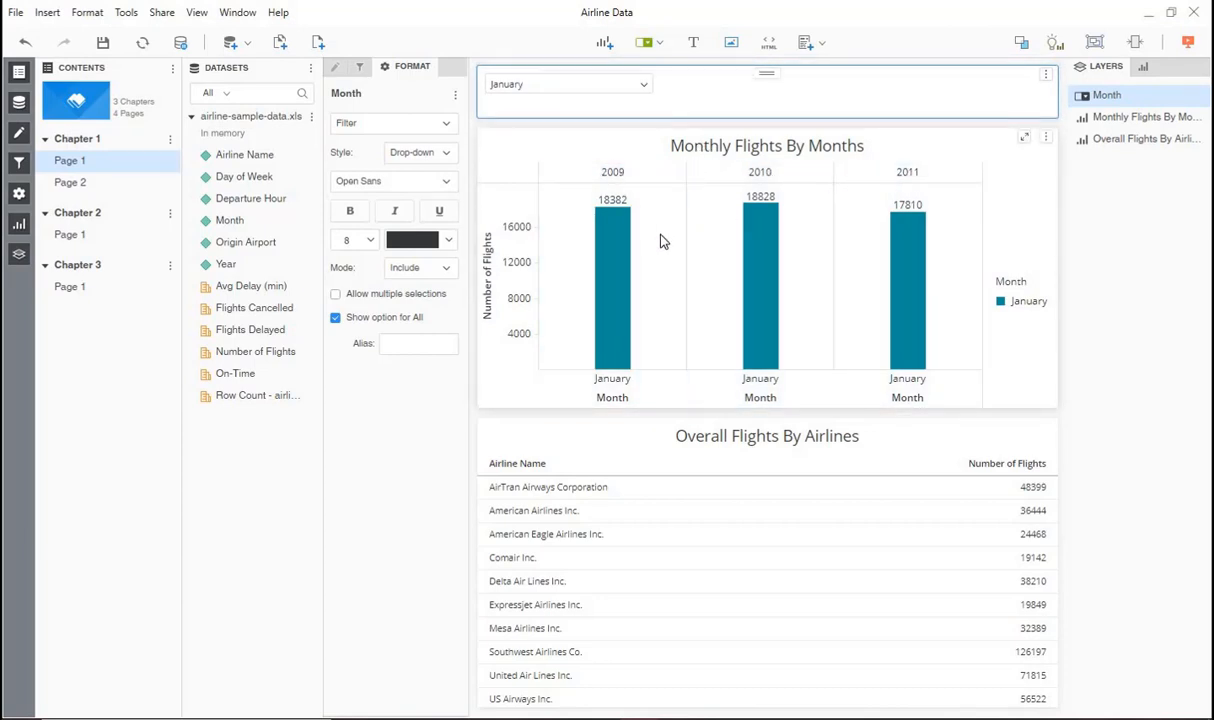
{"action": "left_click", "coordinate": [636, 89]}
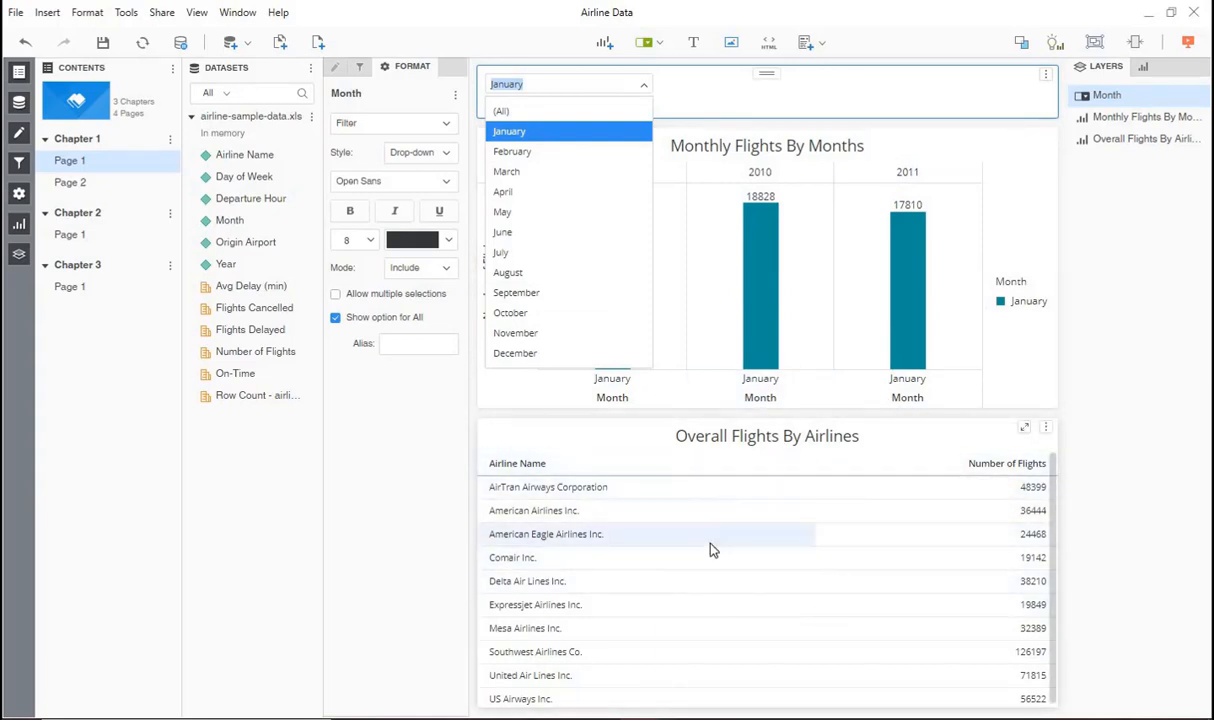
{"action": "left_click", "coordinate": [522, 153]}
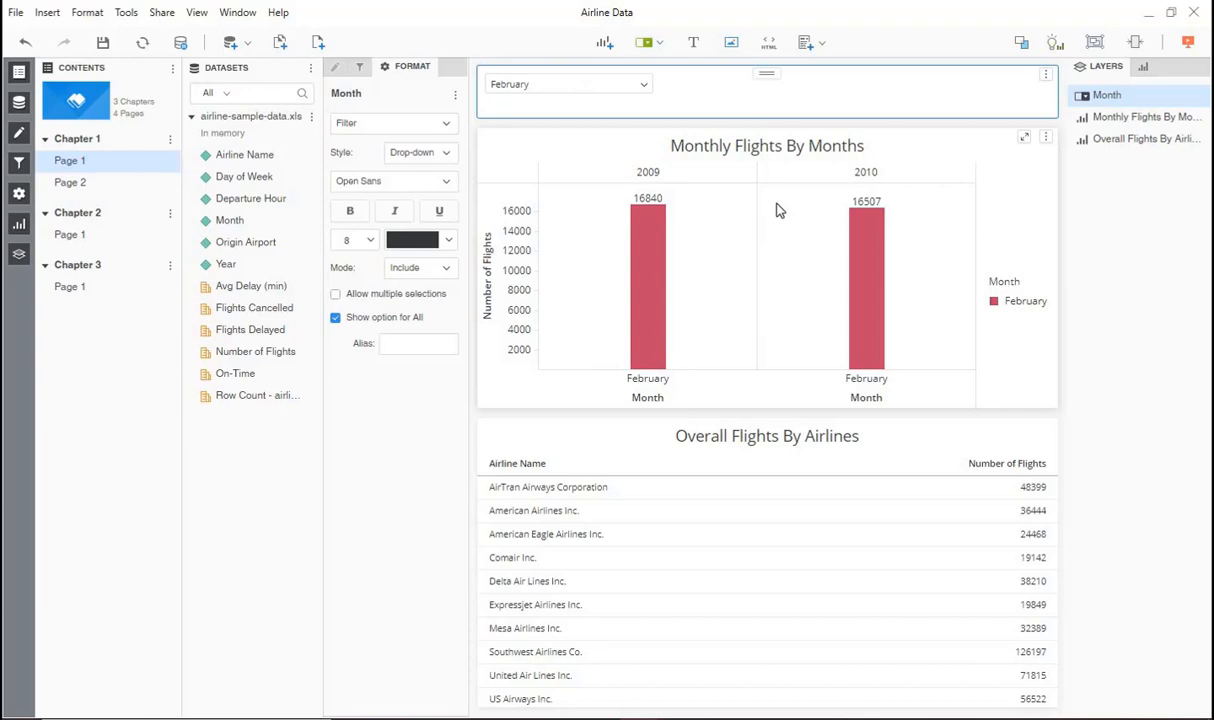
Step: Add Overall Flights By Airlines as a second target of the Month filter
{"action": "left_click", "coordinate": [1046, 76]}
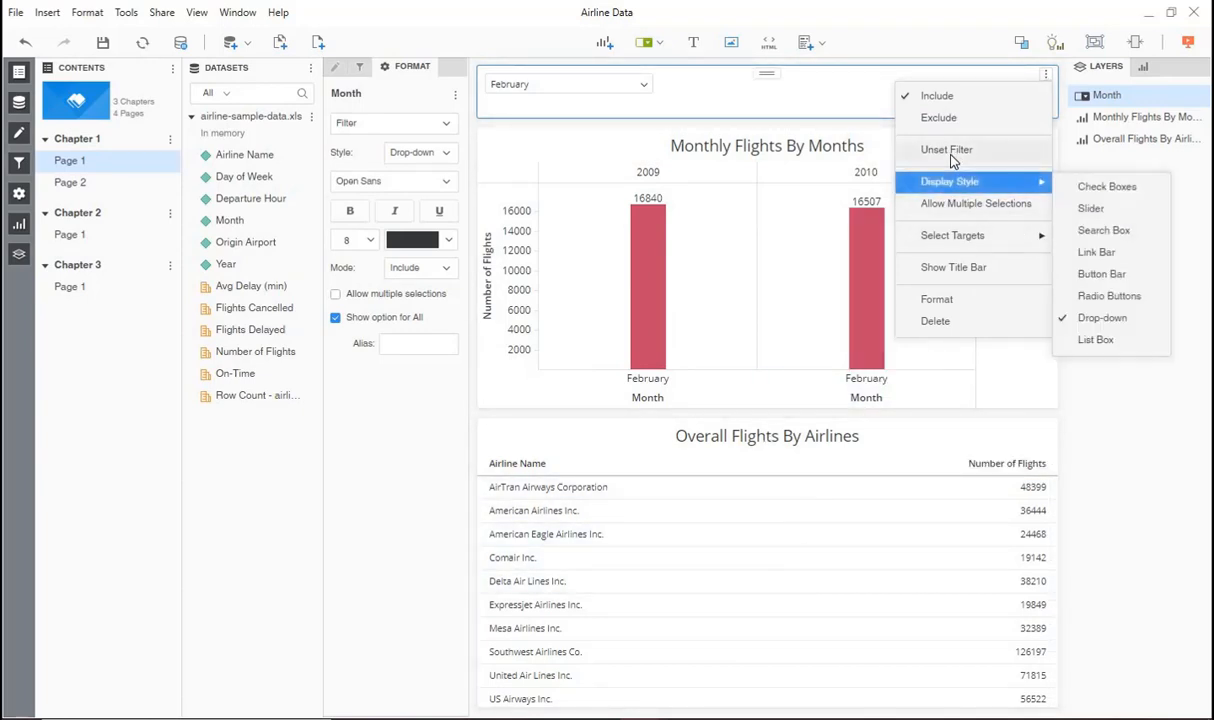
{"action": "mouse_move", "coordinate": [947, 239]}
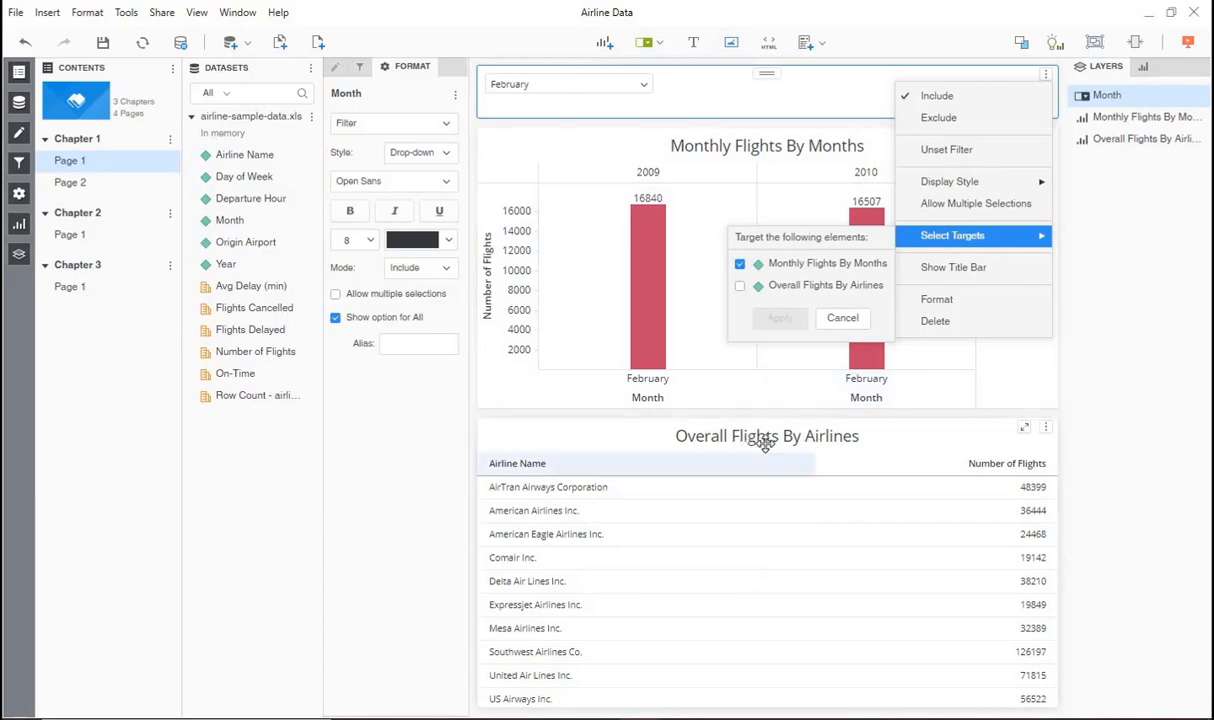
{"action": "left_click", "coordinate": [740, 287]}
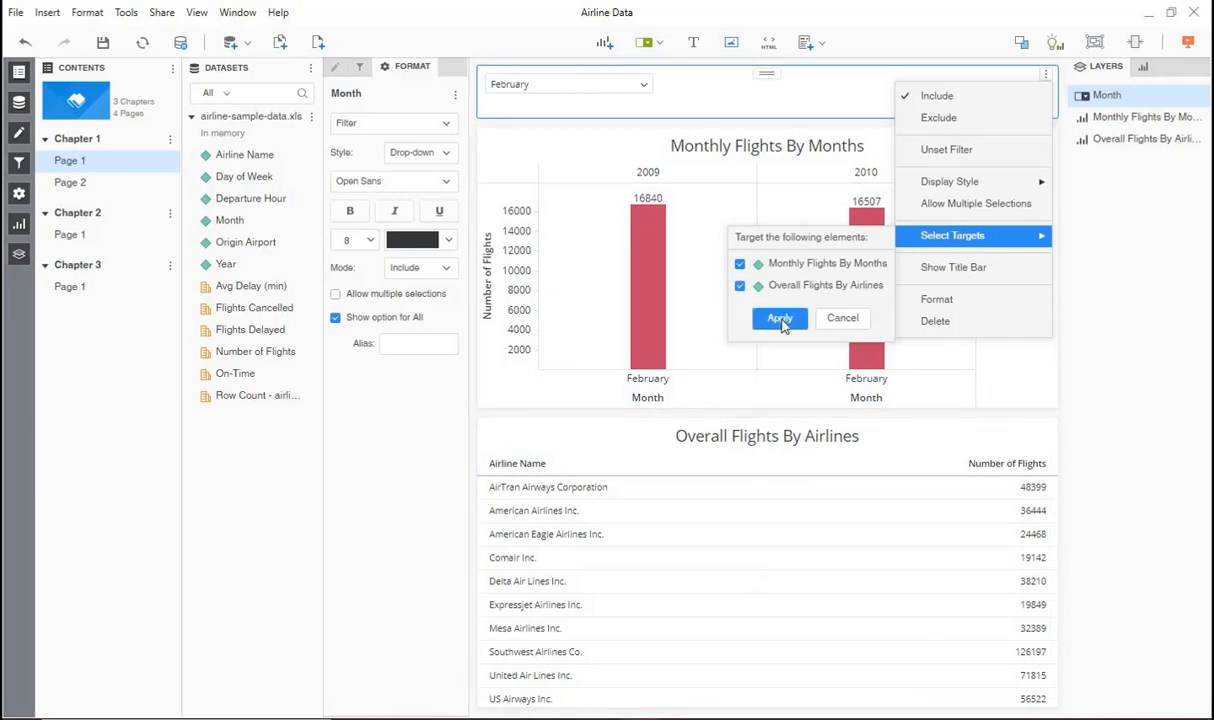
{"action": "left_click", "coordinate": [780, 319]}
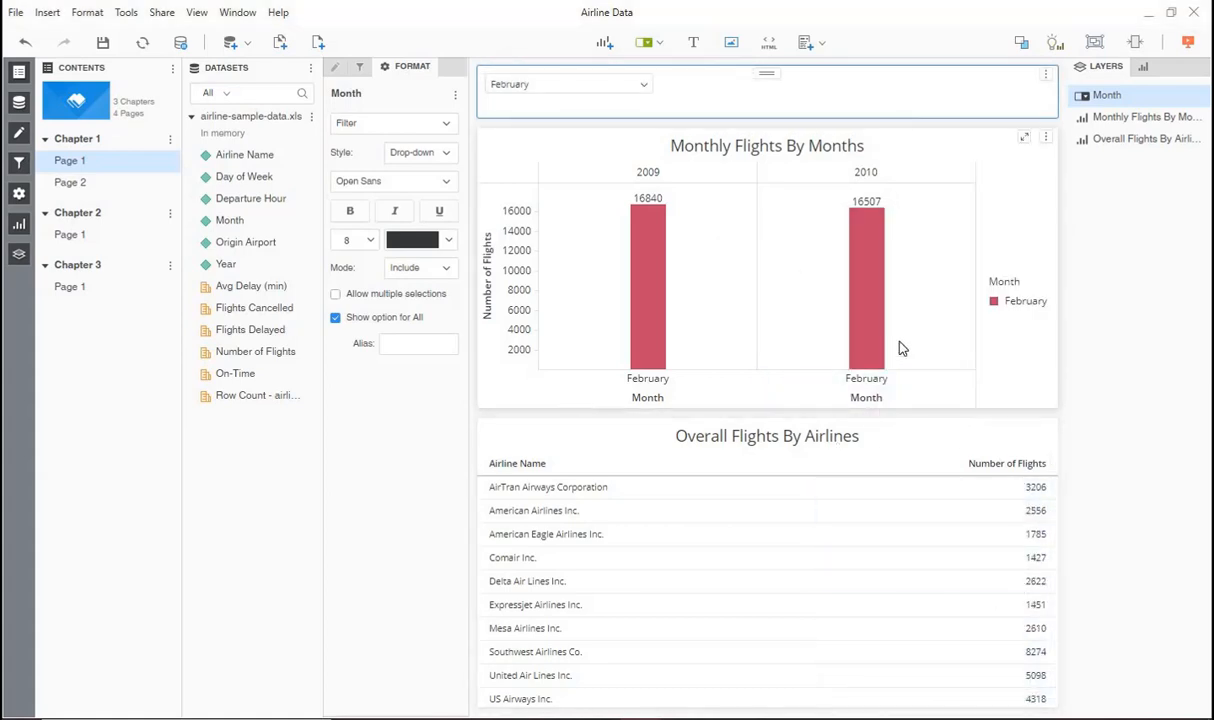
Step: Try July and November in the Month filter to compare both of its targets
{"action": "left_click", "coordinate": [561, 88]}
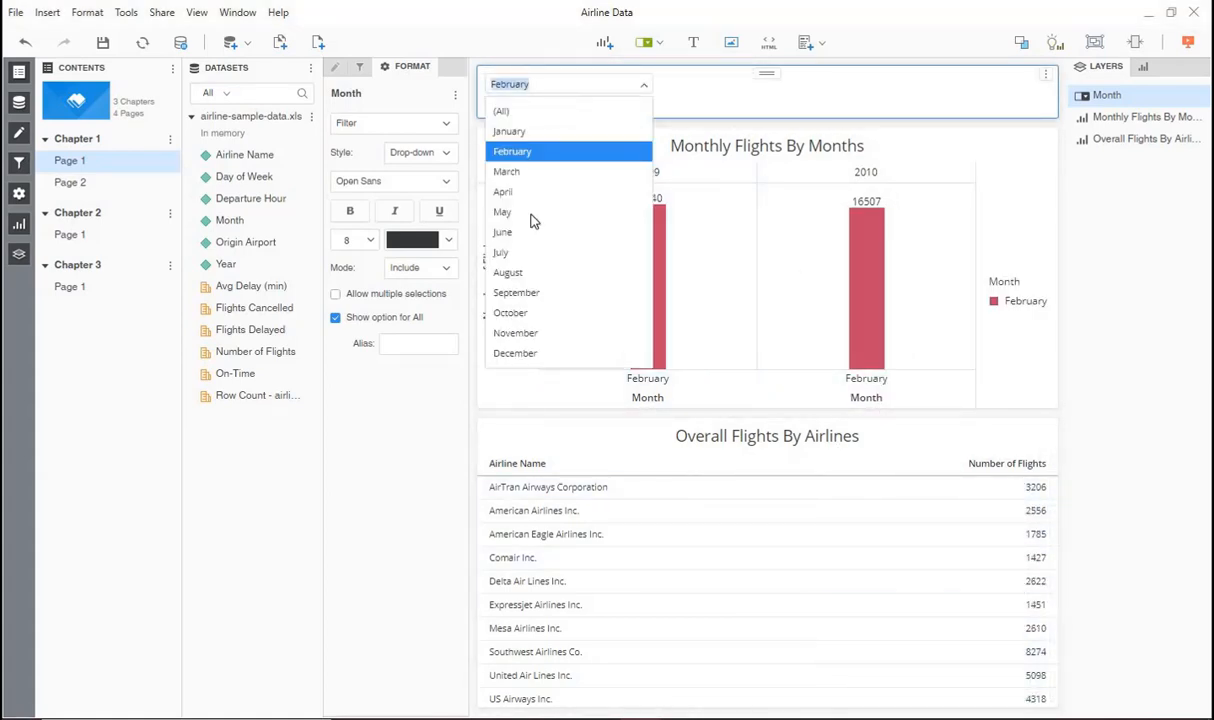
{"action": "left_click", "coordinate": [505, 253]}
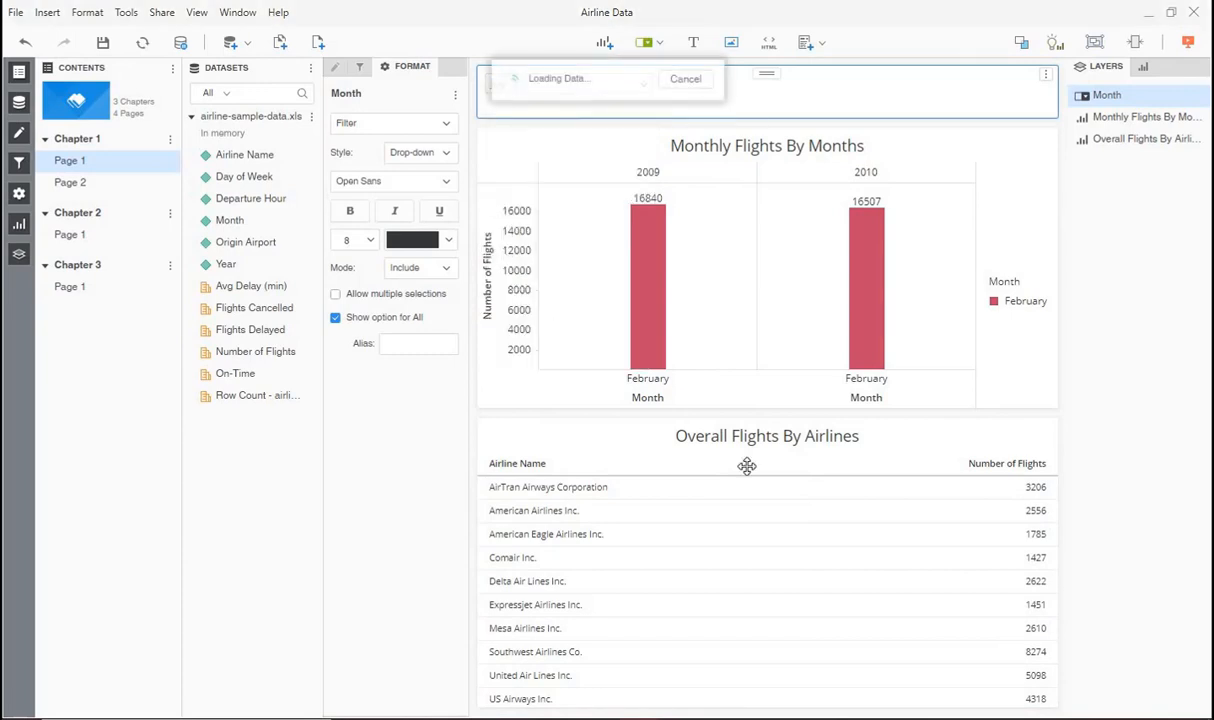
{"action": "left_click", "coordinate": [556, 87]}
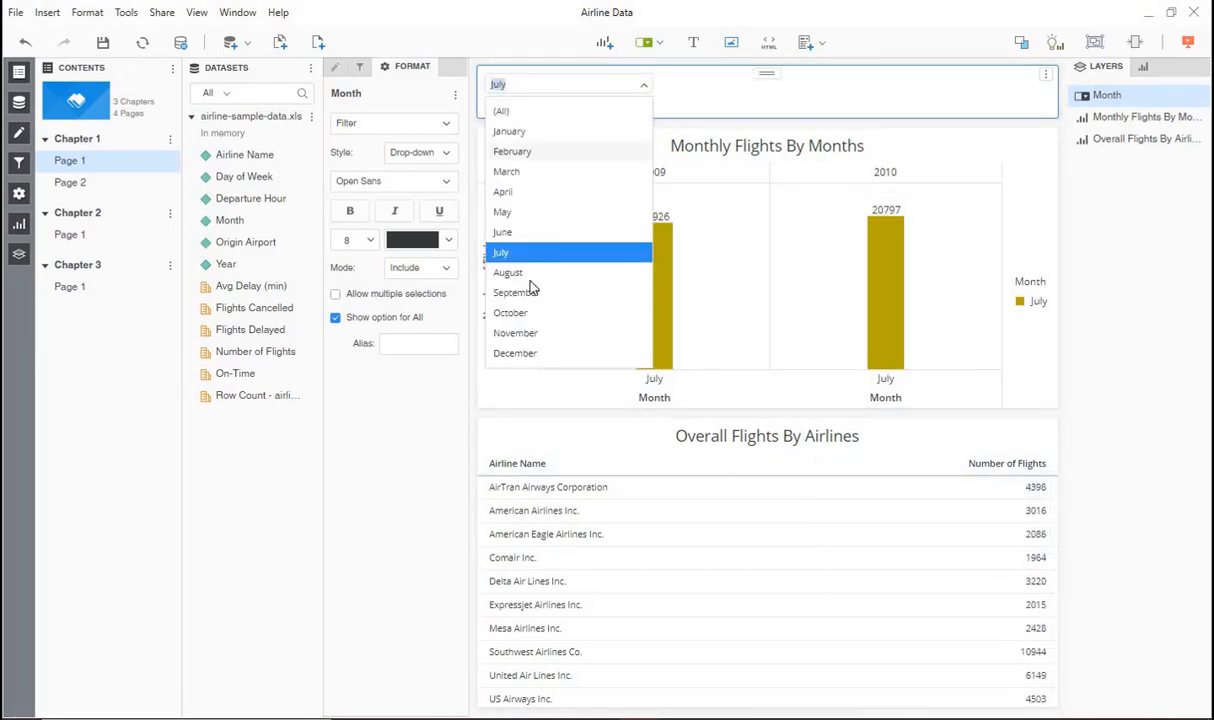
{"action": "left_click", "coordinate": [530, 333]}
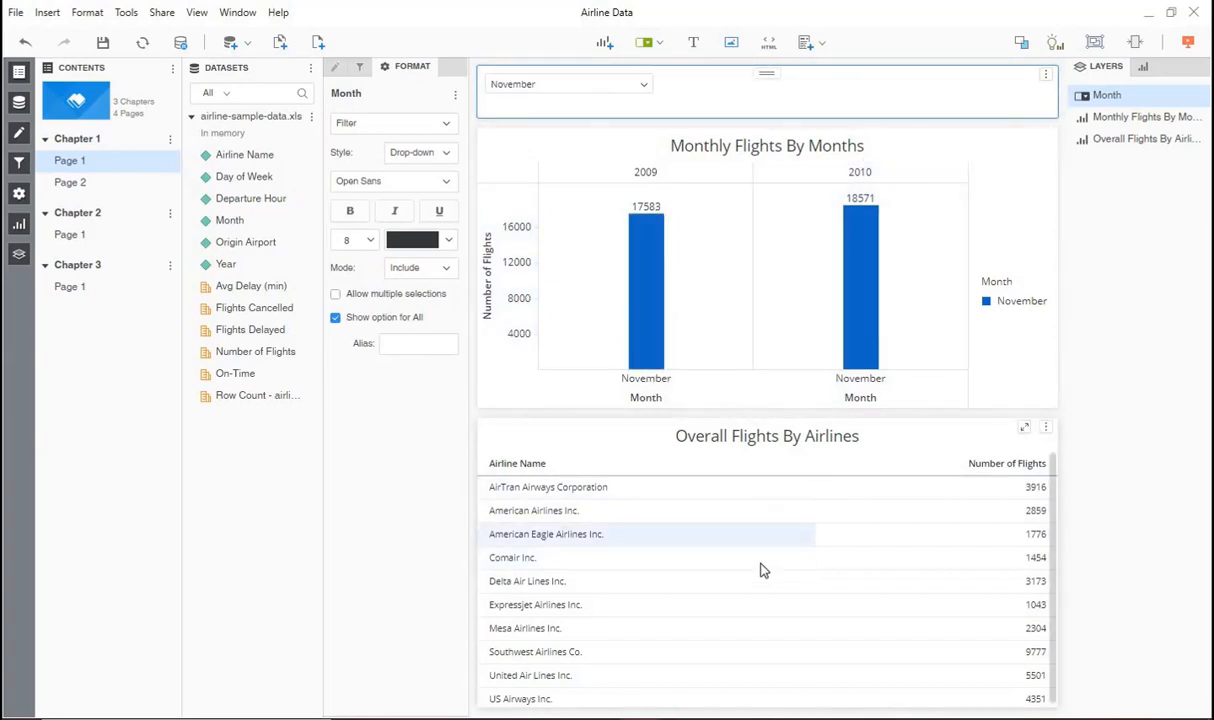
Step: Remove Monthly Flights By Months from the Month filter's targets, keeping only Overall Flights By Airlines
{"action": "left_click", "coordinate": [1046, 78]}
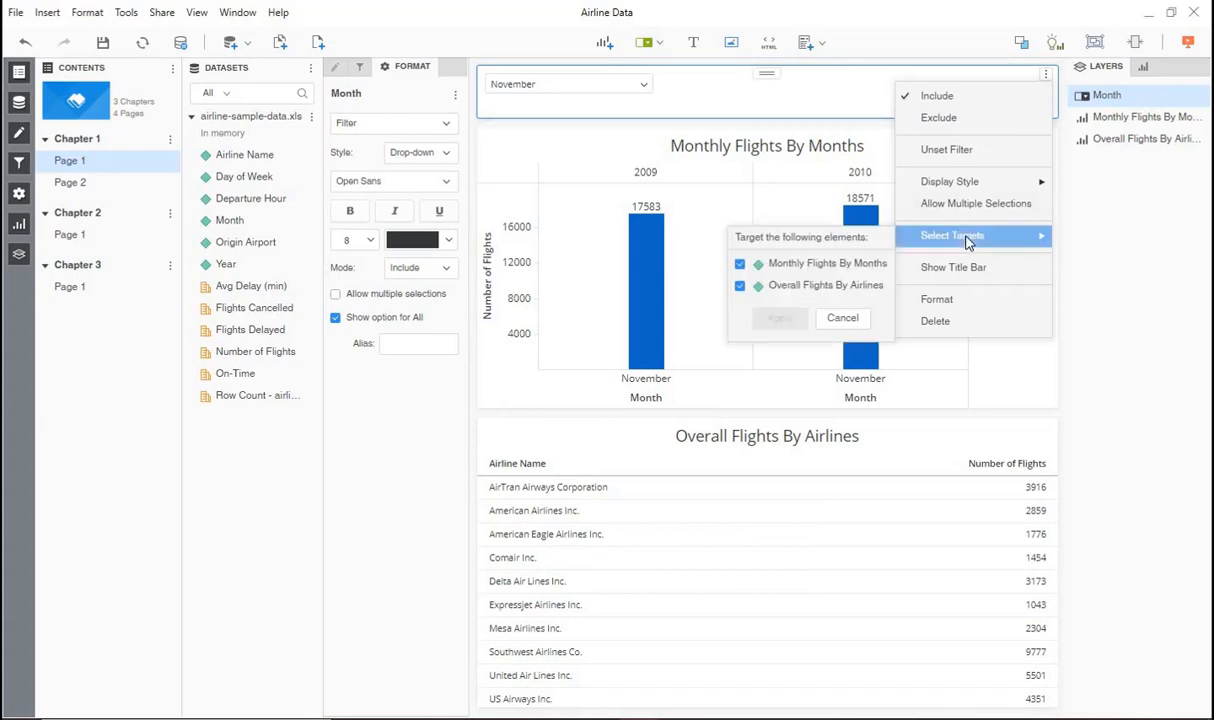
{"action": "left_click", "coordinate": [740, 265]}
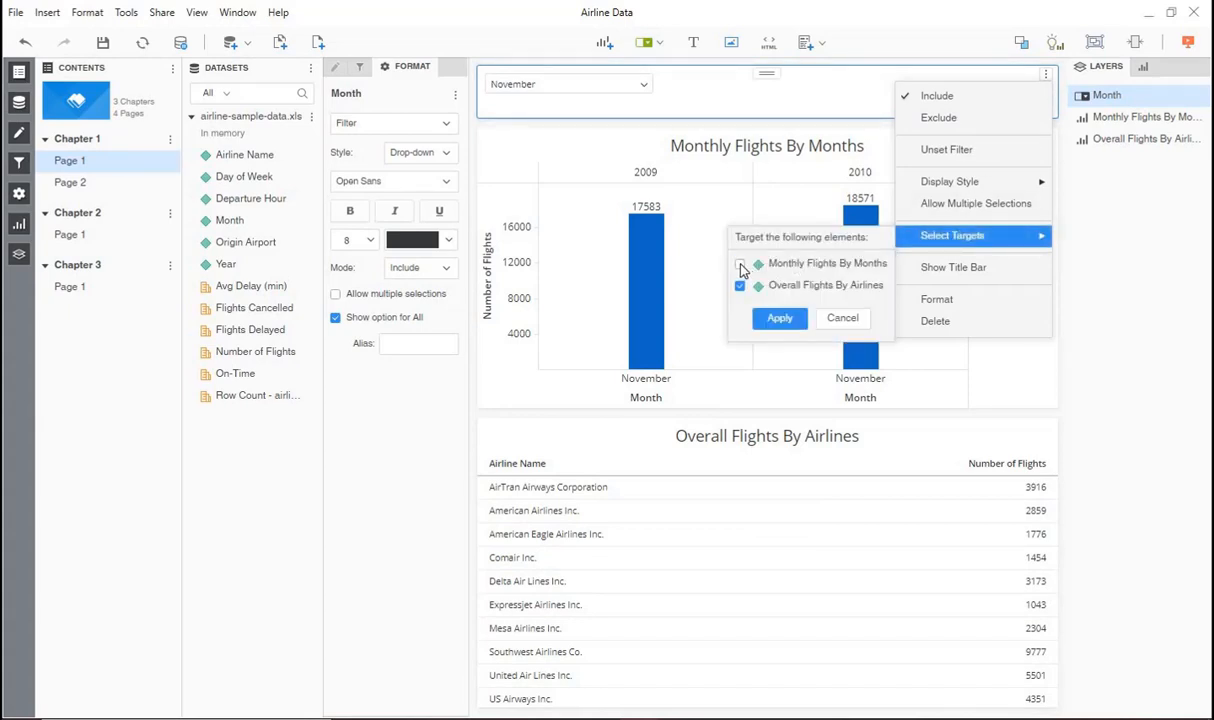
{"action": "left_click", "coordinate": [778, 320]}
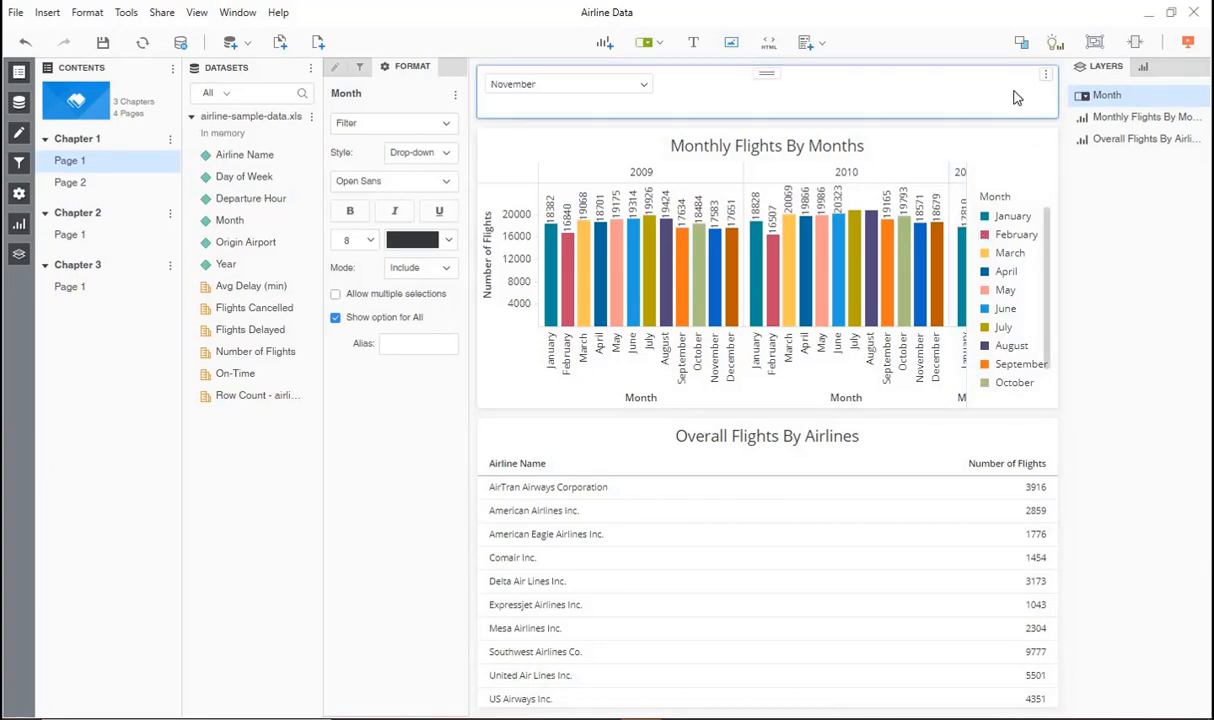
Step: Delete the Month filter from Page 1 and display the Chapter 1 filters
{"action": "left_click", "coordinate": [1045, 76]}
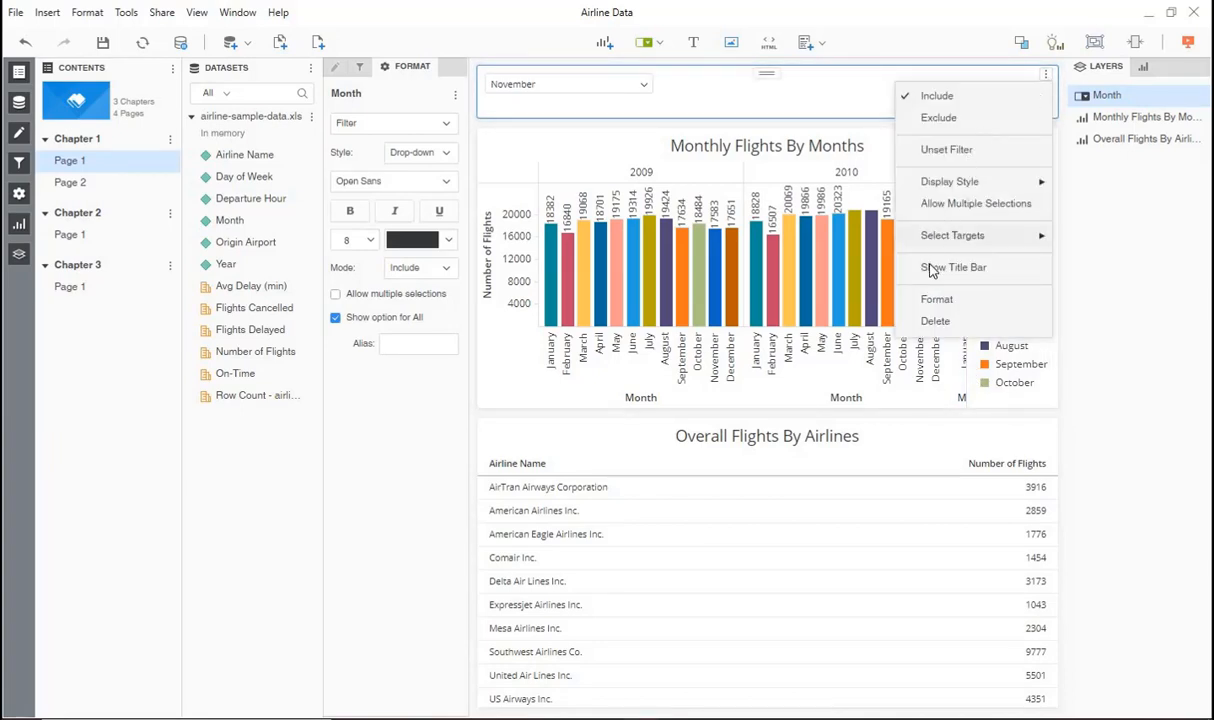
{"action": "left_click", "coordinate": [936, 323]}
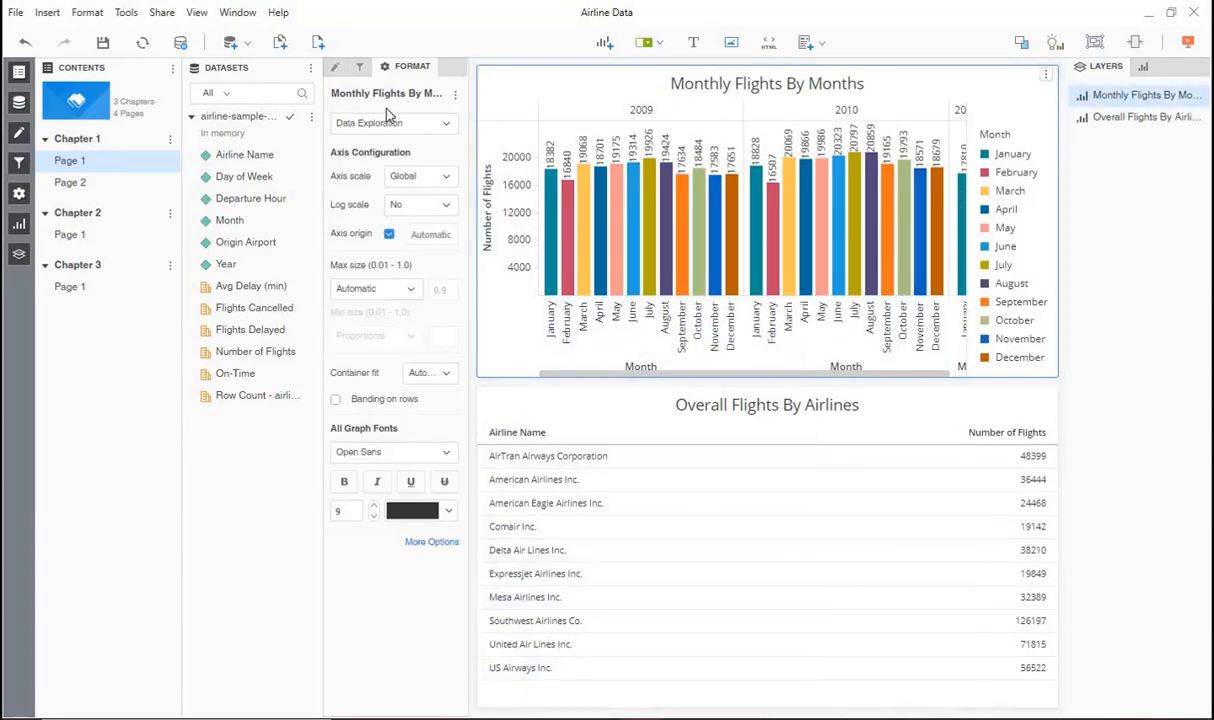
{"action": "left_click", "coordinate": [362, 67]}
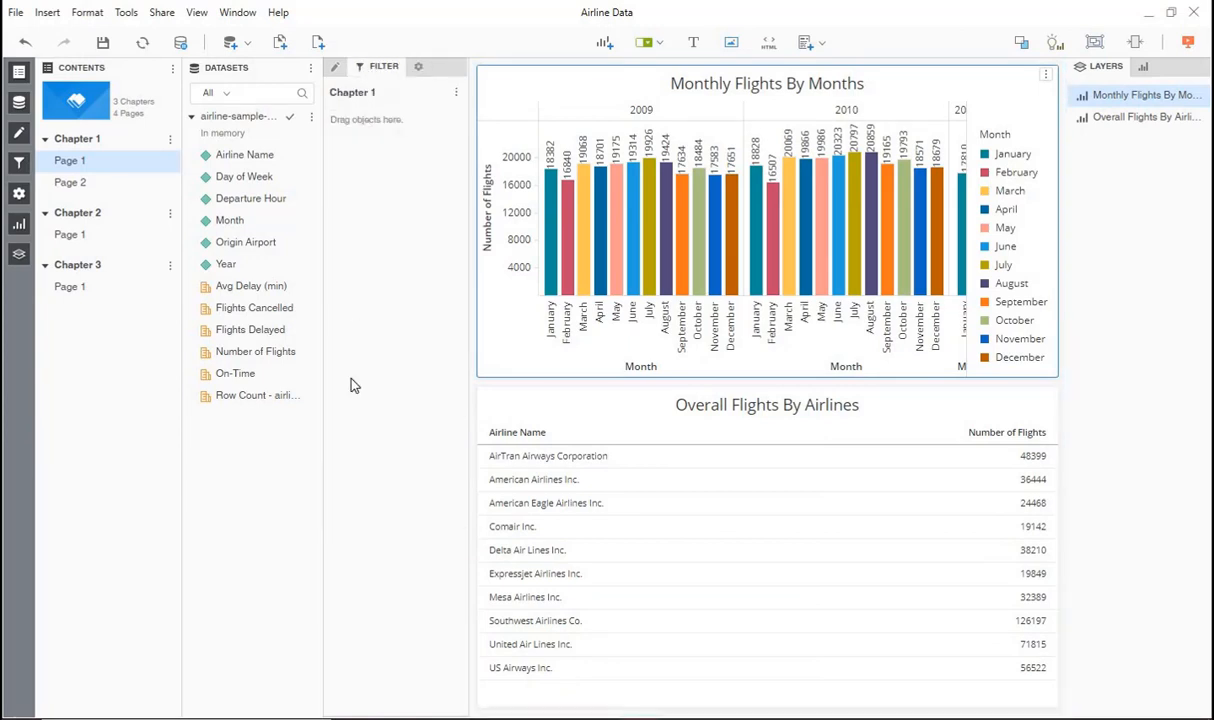
{"action": "left_click_drag", "start_coordinate": [225, 264], "coordinate": [400, 198]}
{"action": "left_click_drag", "start_coordinate": [368, 122], "coordinate": [244, 206]}
Step: Add a visualization filter to Chapter 1 as a bar chart of Number of Flights by Day of Week, coloured by Day of Week
{"action": "left_click", "coordinate": [456, 94]}
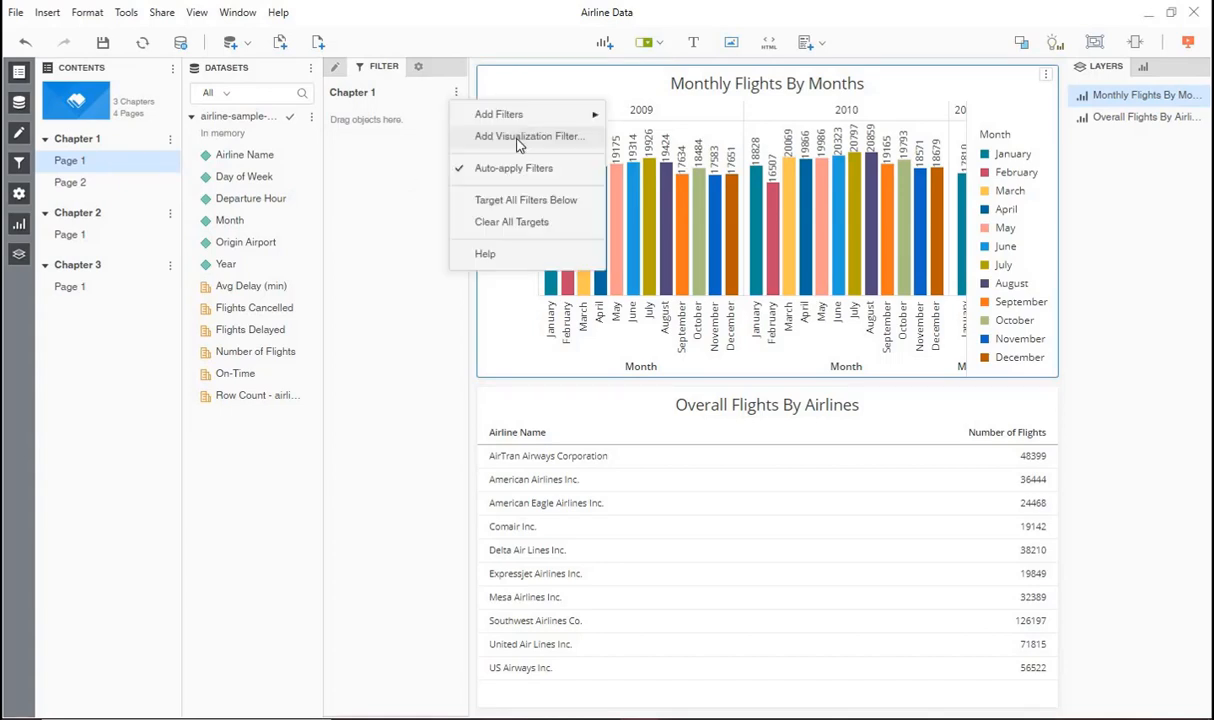
{"action": "left_click", "coordinate": [518, 142]}
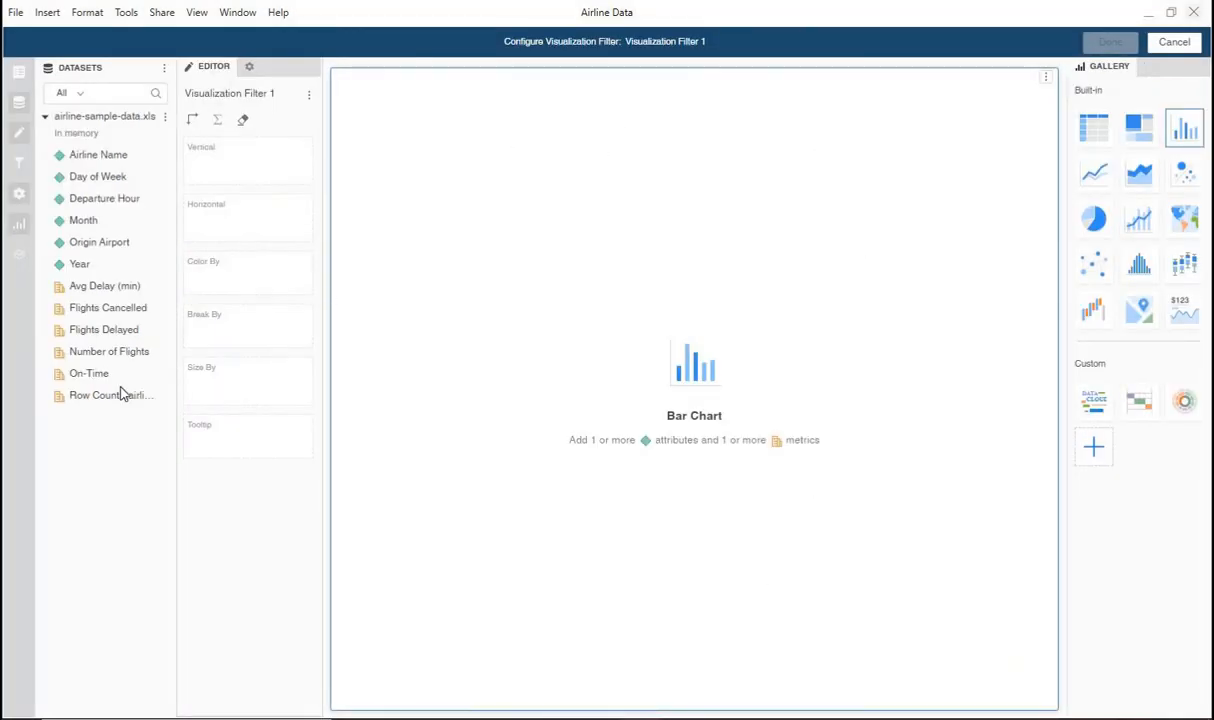
{"action": "left_click_drag", "start_coordinate": [82, 266], "coordinate": [105, 219]}
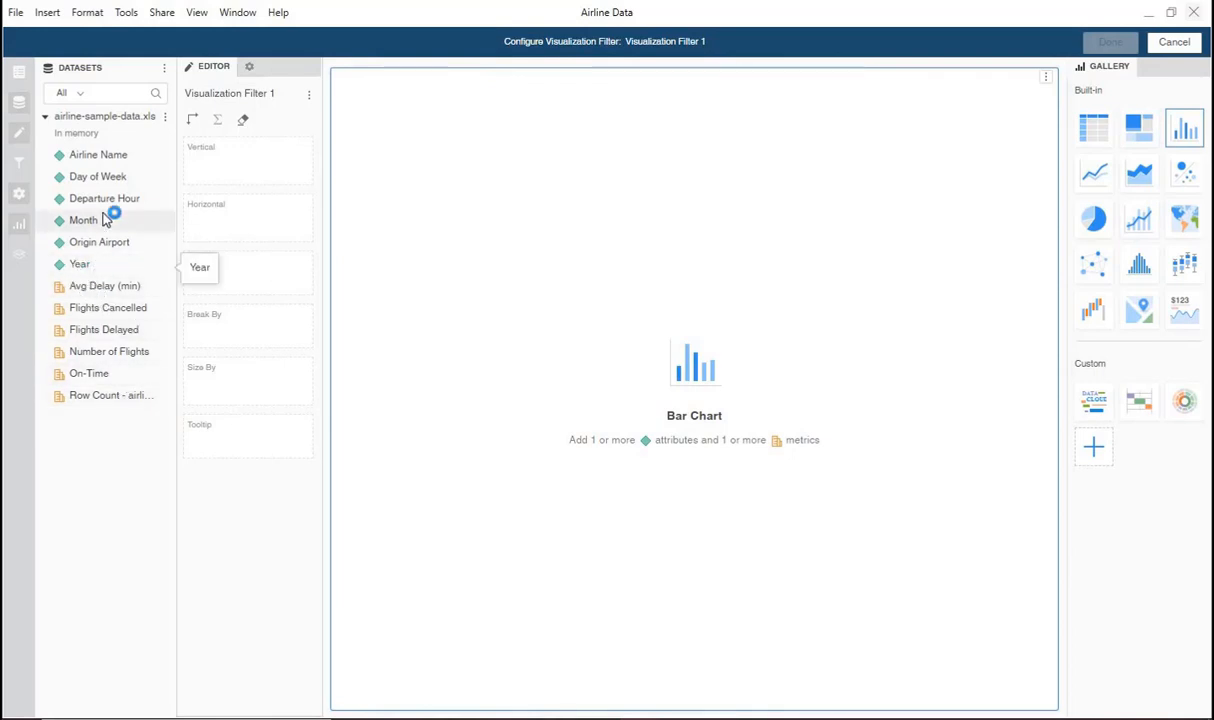
{"action": "double_click", "coordinate": [95, 180]}
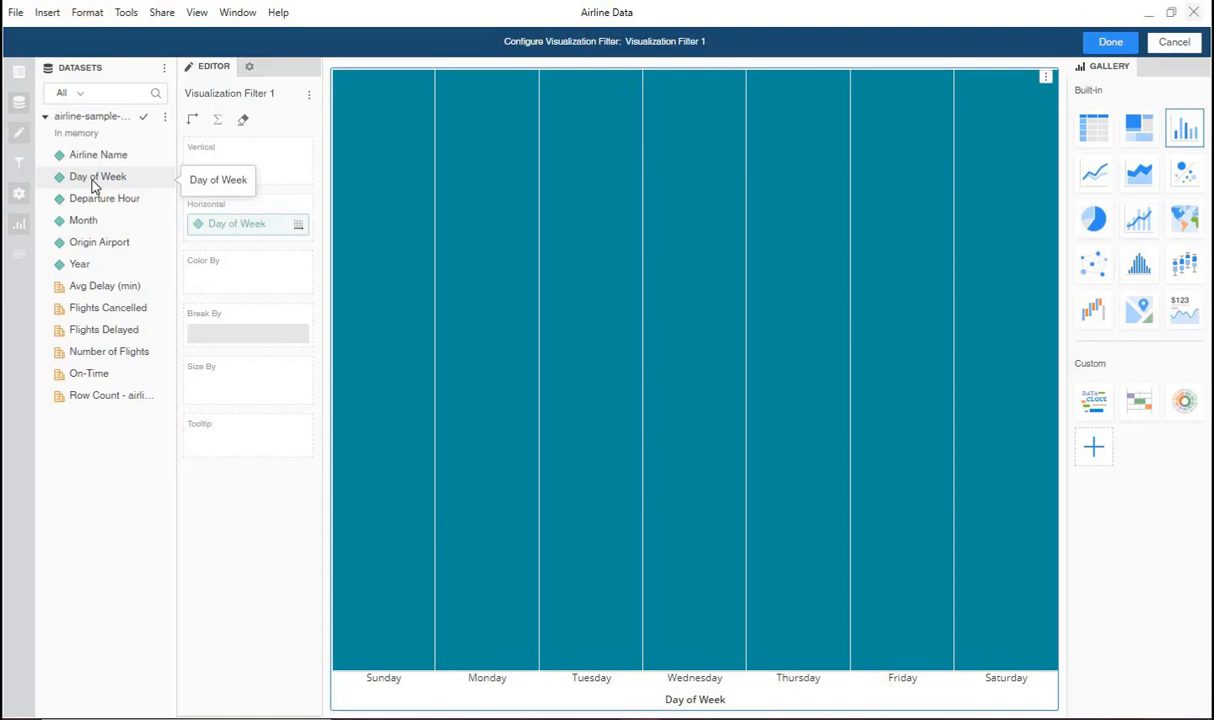
{"action": "double_click", "coordinate": [105, 354]}
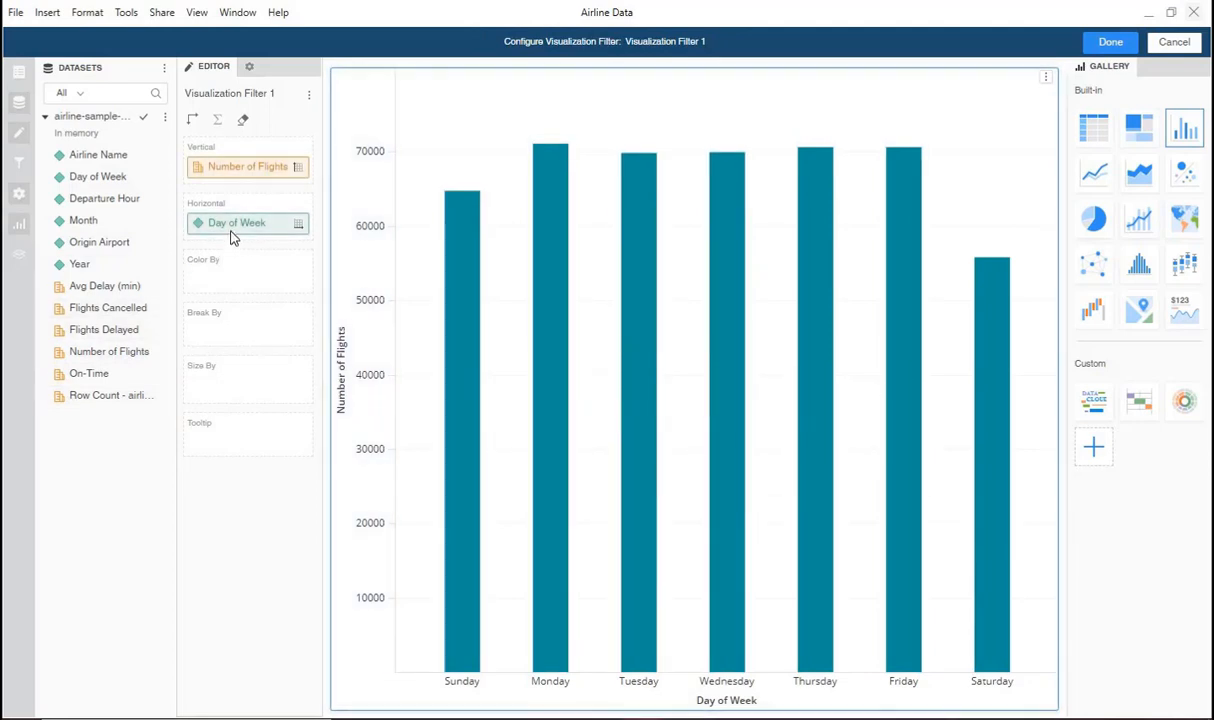
{"action": "left_click_drag", "start_coordinate": [232, 238], "coordinate": [236, 275]}
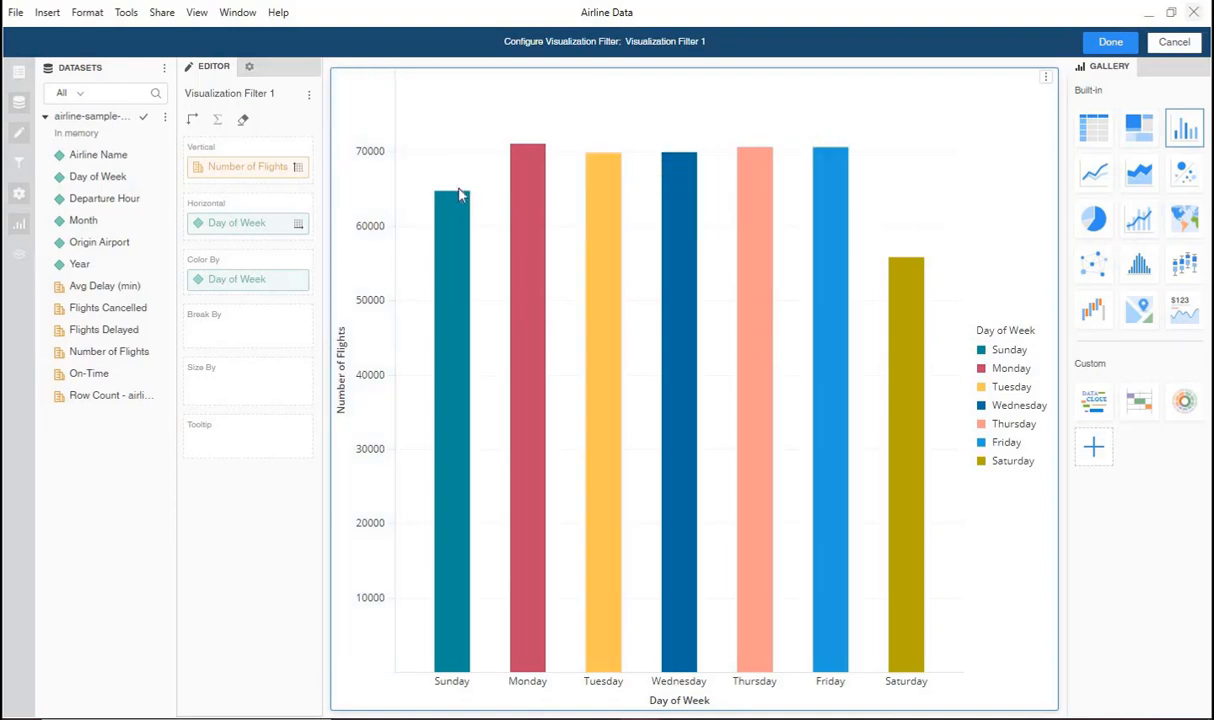
Step: Show values as data labels on all bars of the visualization filter and finish its configuration
{"action": "left_click", "coordinate": [249, 66]}
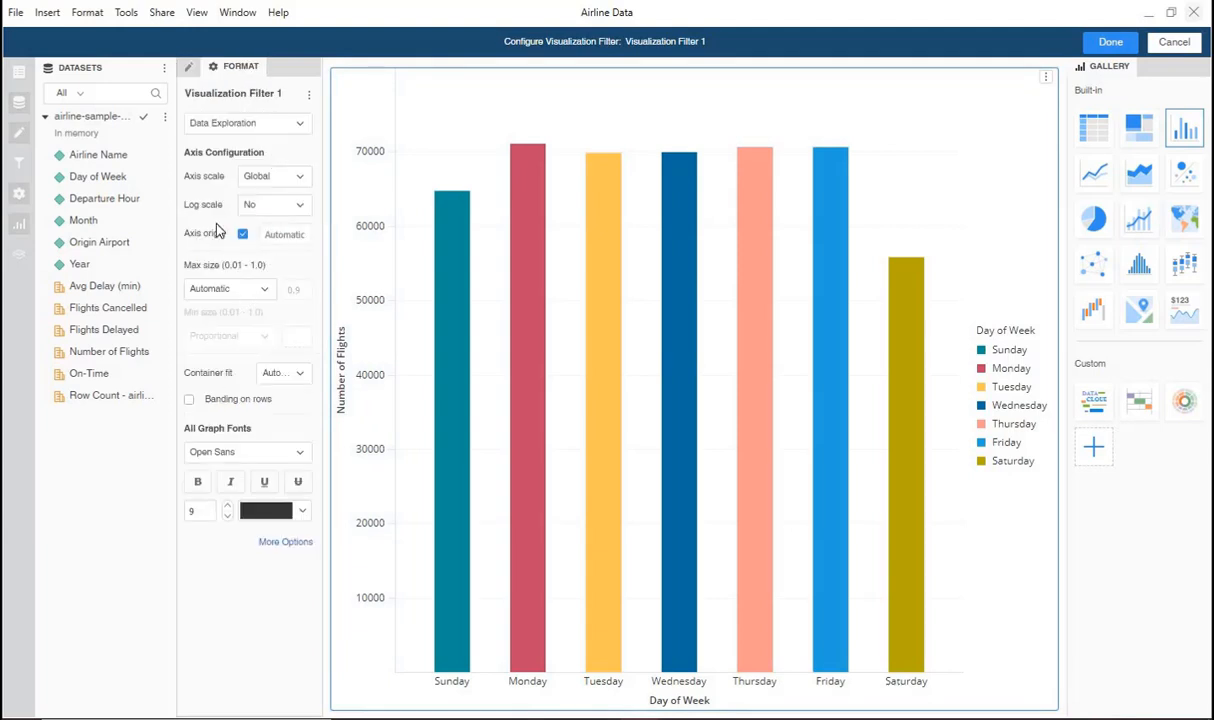
{"action": "left_click", "coordinate": [235, 122]}
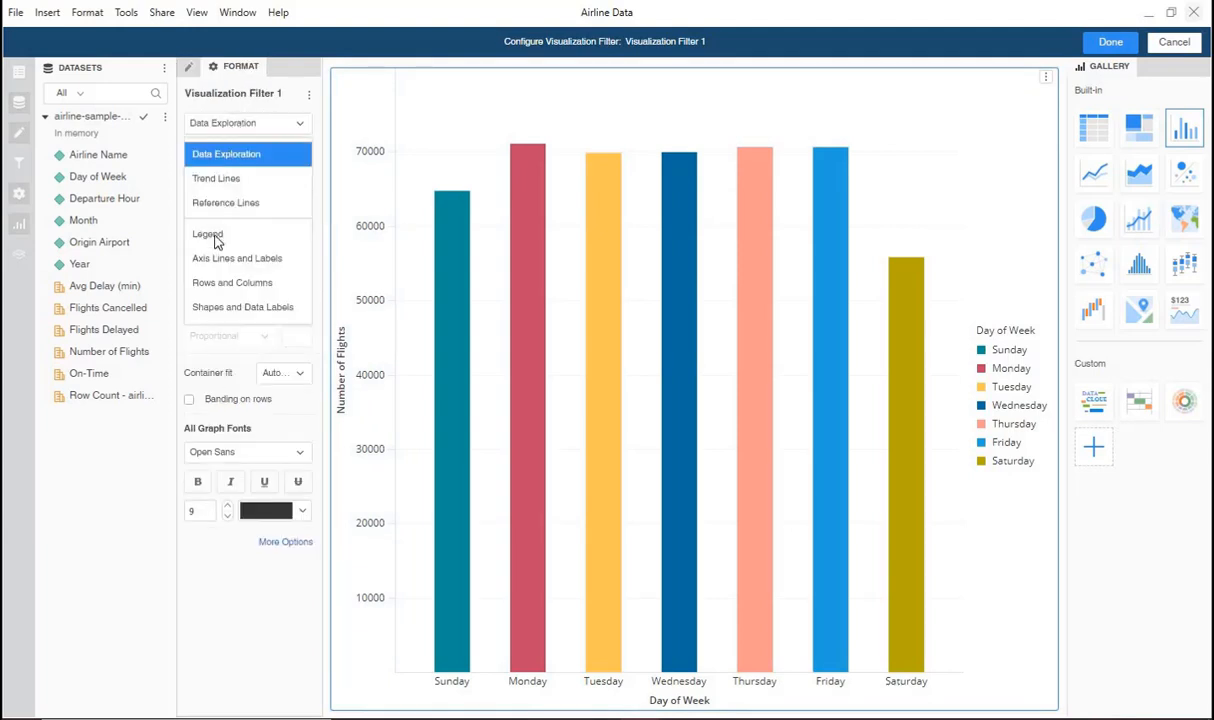
{"action": "left_click", "coordinate": [209, 310]}
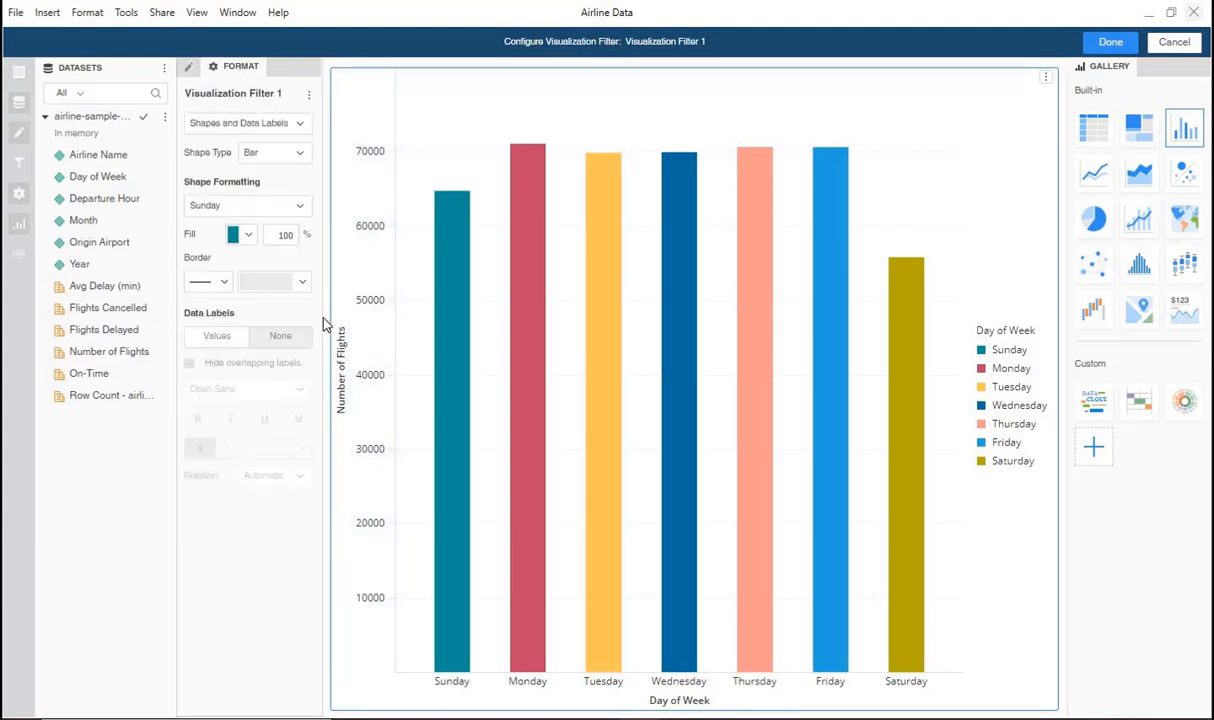
{"action": "left_click", "coordinate": [219, 338]}
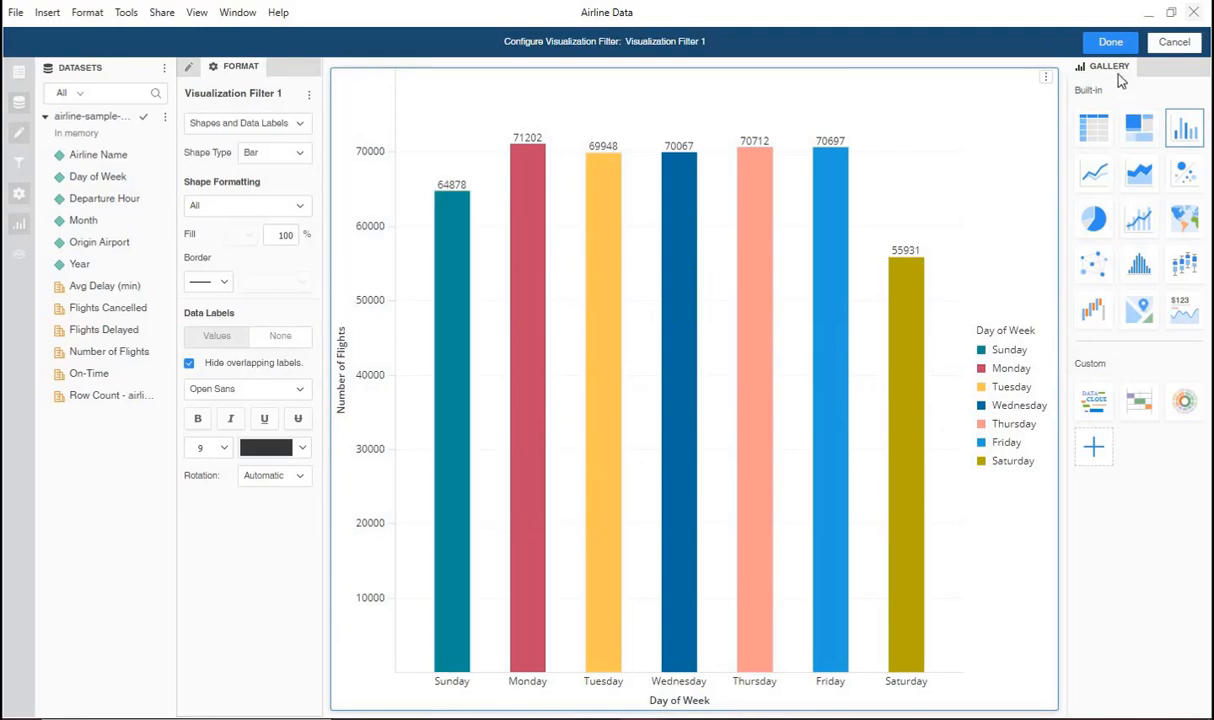
{"action": "left_click", "coordinate": [1108, 45]}
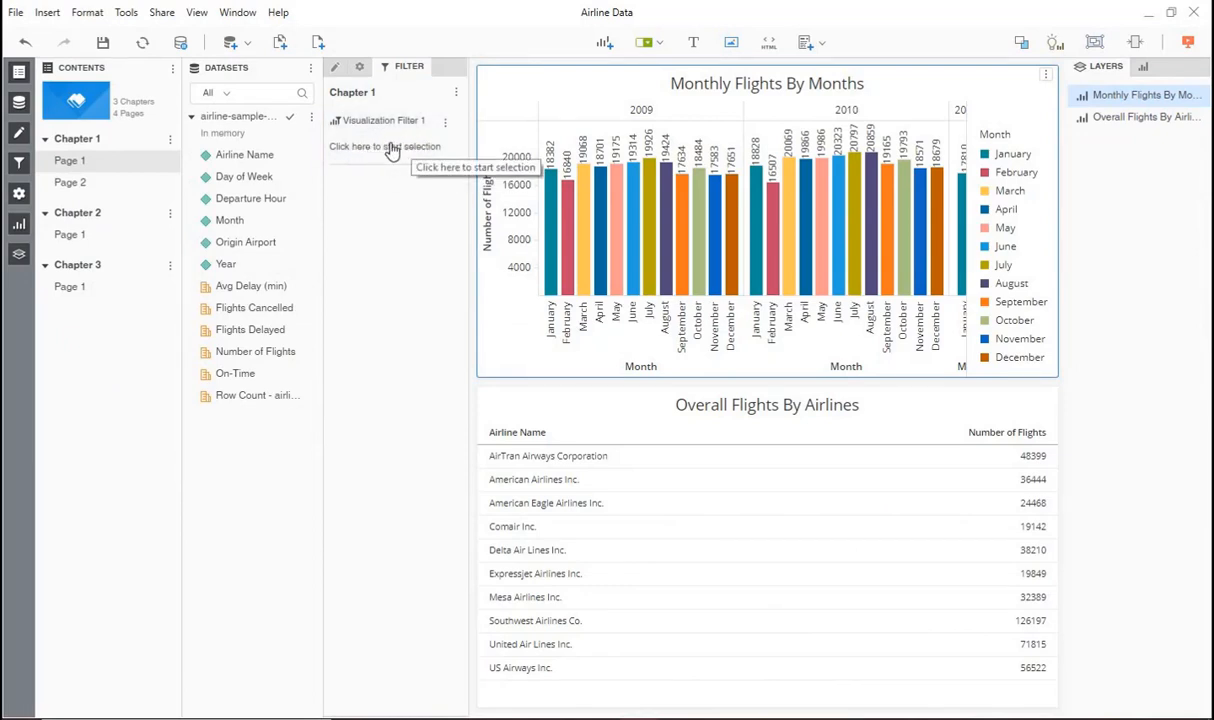
Step: Select the Saturday bar in Visualization Filter 1 and apply the selection to Chapter 1
{"action": "left_click", "coordinate": [378, 153]}
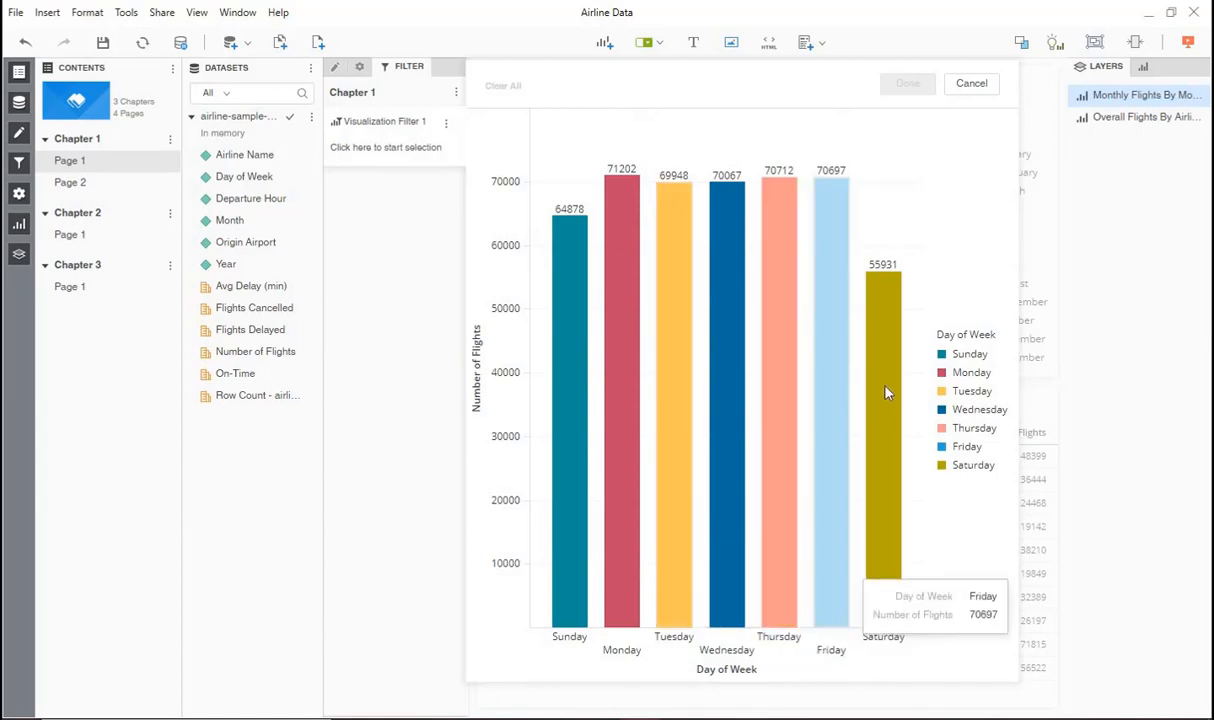
{"action": "left_click", "coordinate": [884, 305]}
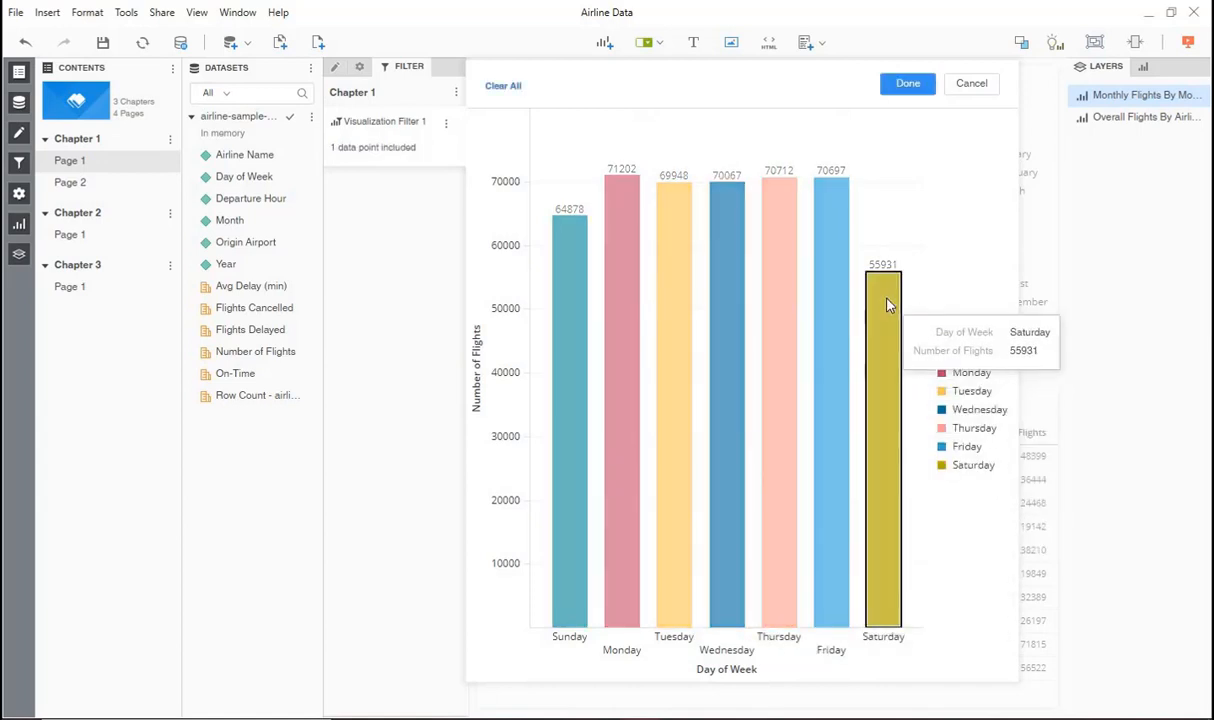
{"action": "left_click", "coordinate": [907, 83]}
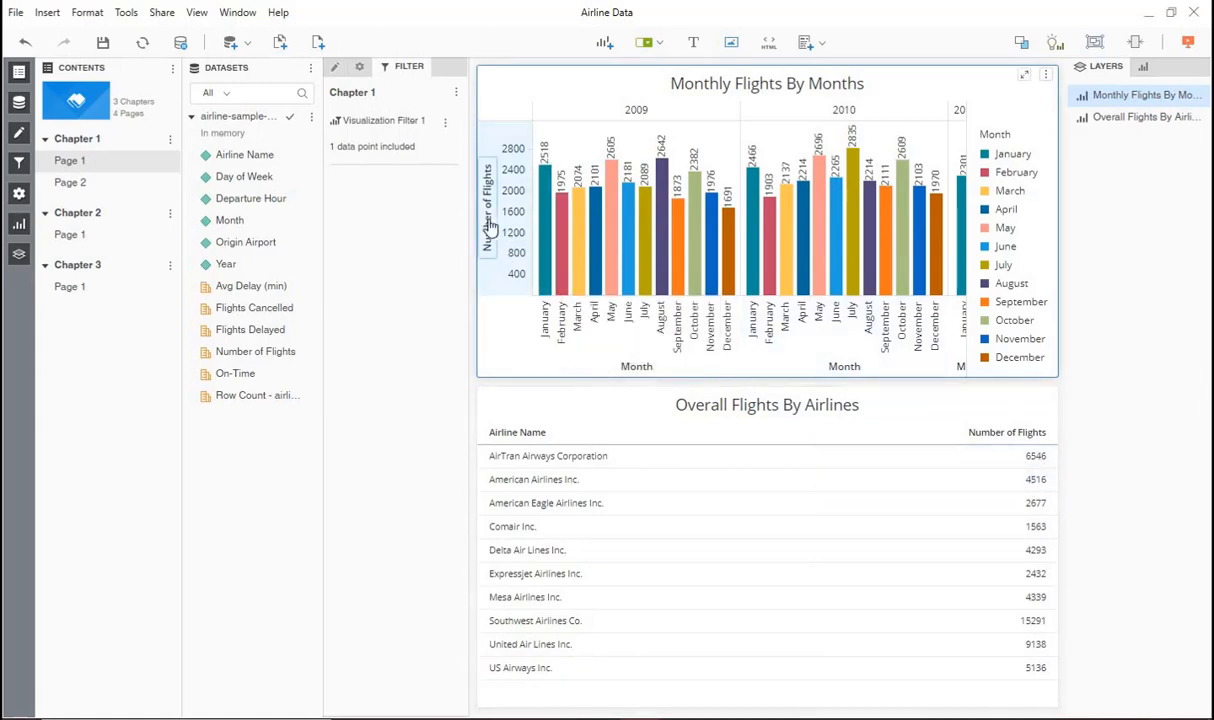
Step: Change the Visualization Filter 1 selection to the Friday bar and apply it to Chapter 1
{"action": "left_click", "coordinate": [397, 156]}
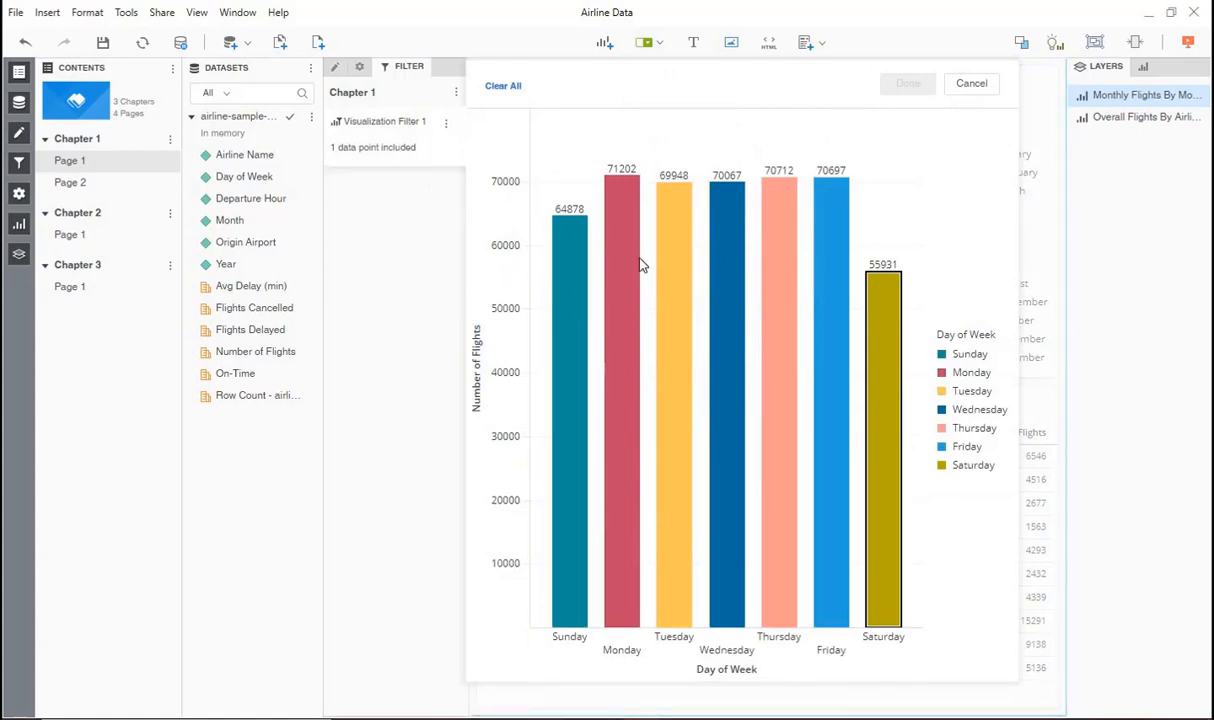
{"action": "left_click", "coordinate": [831, 190]}
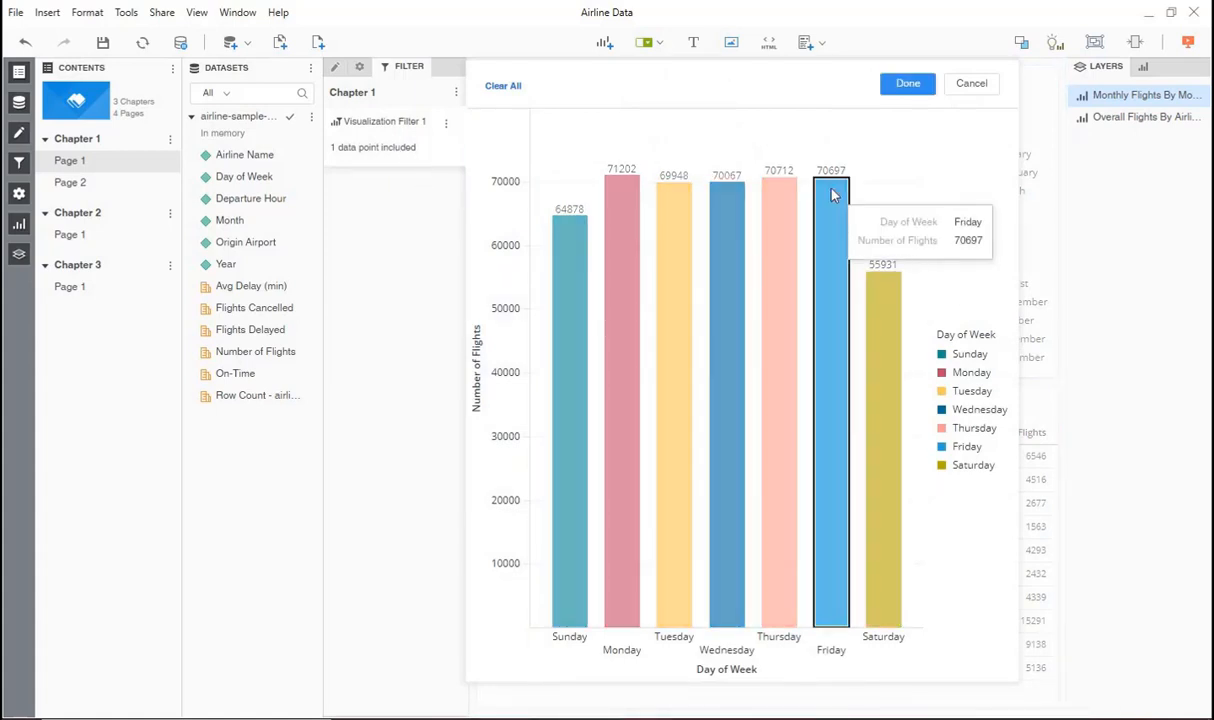
{"action": "left_click", "coordinate": [908, 84]}
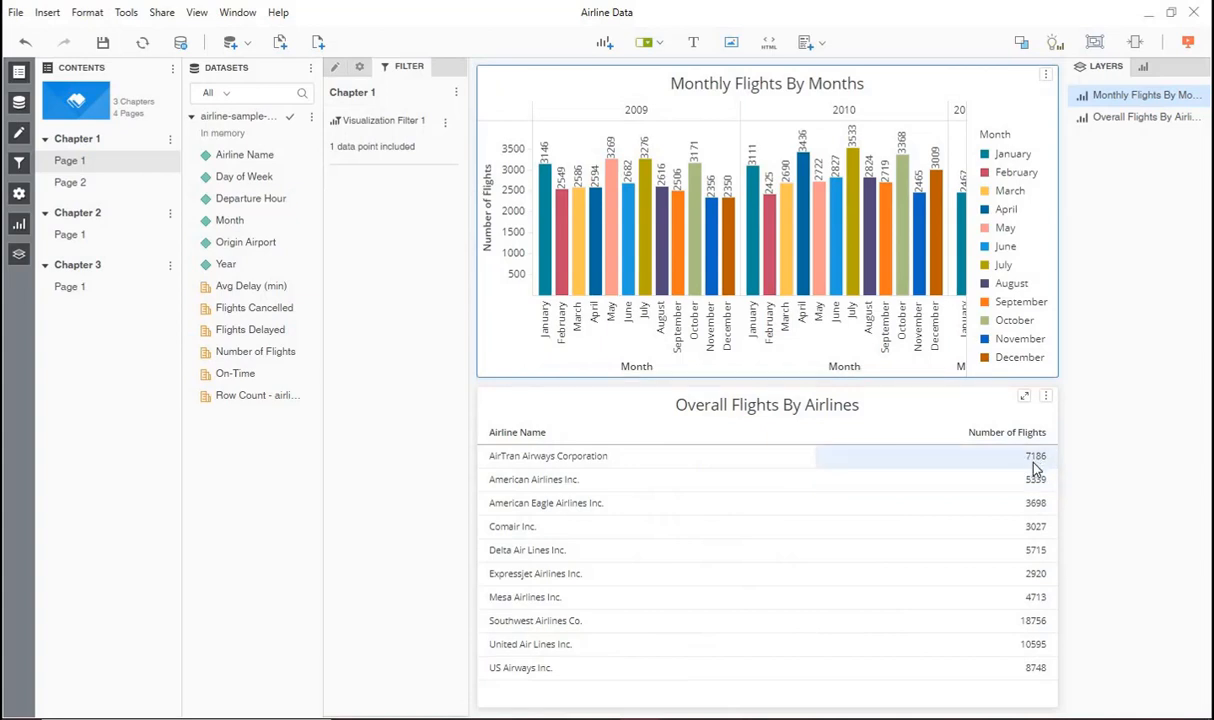
Step: Replace the Visualization Filter 1 selection with the Friday, Saturday and Sunday bars and apply it to Chapter 1
{"action": "left_click", "coordinate": [358, 152]}
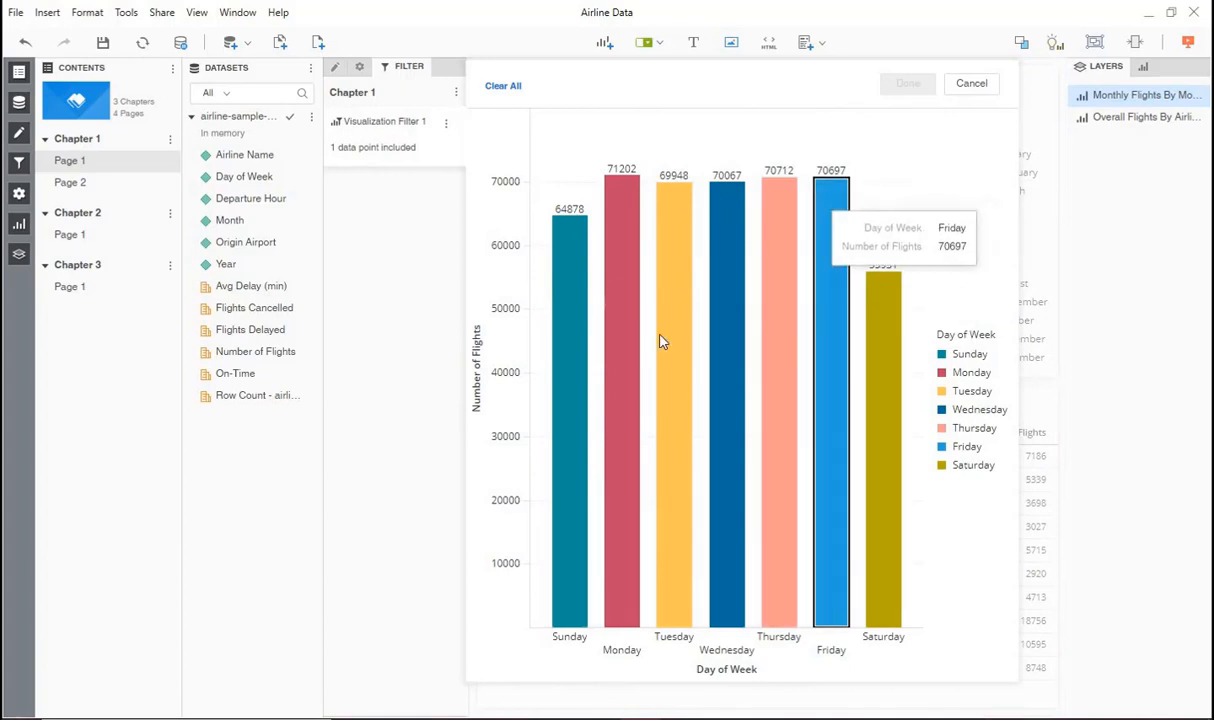
{"action": "mouse_move", "coordinate": [607, 295]}
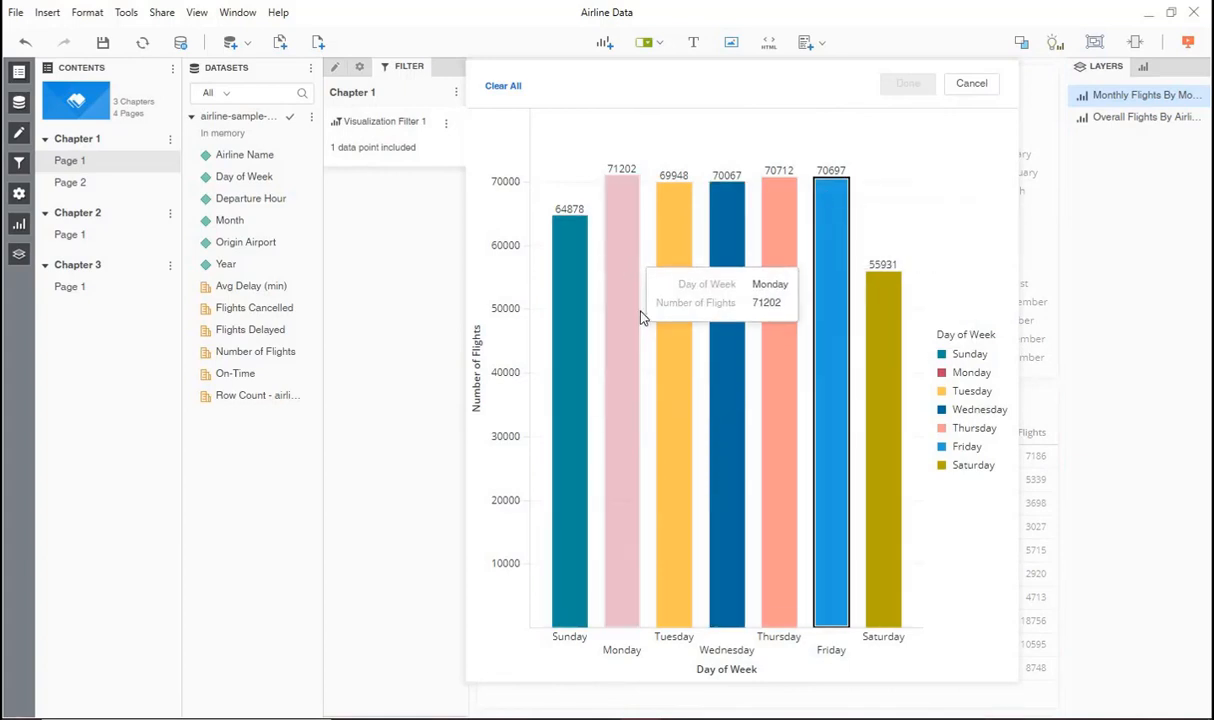
{"action": "left_click", "coordinate": [618, 204]}
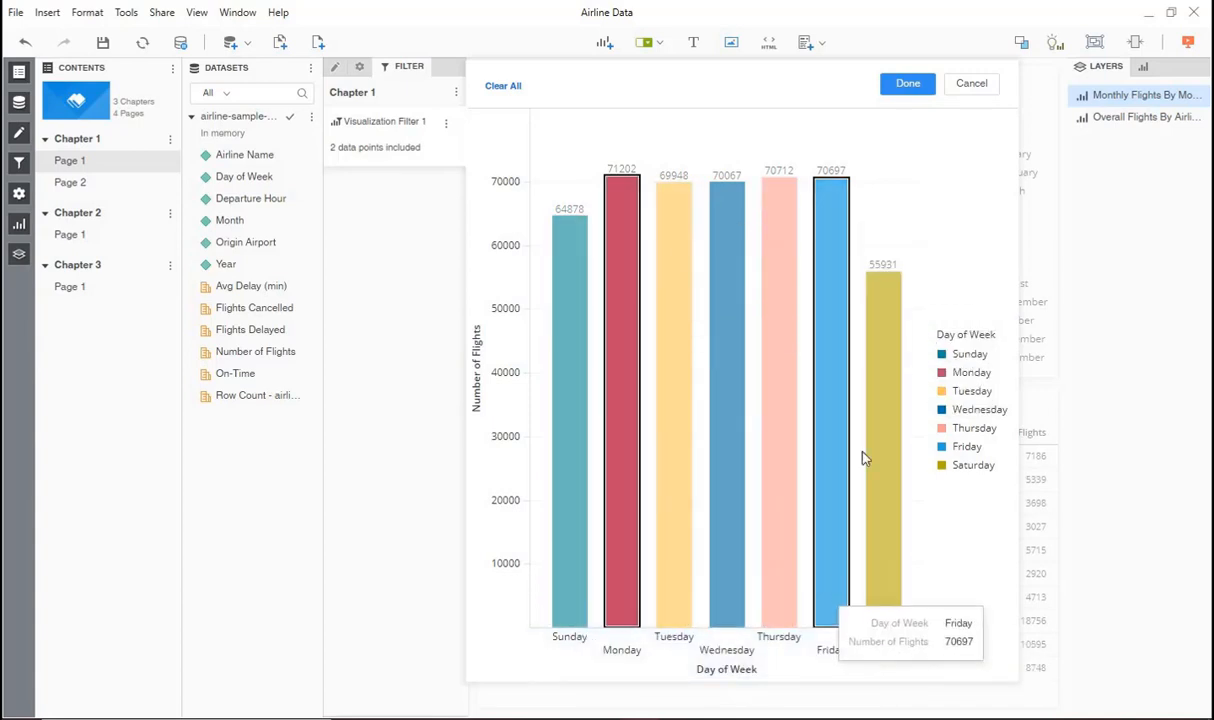
{"action": "left_click", "coordinate": [904, 168]}
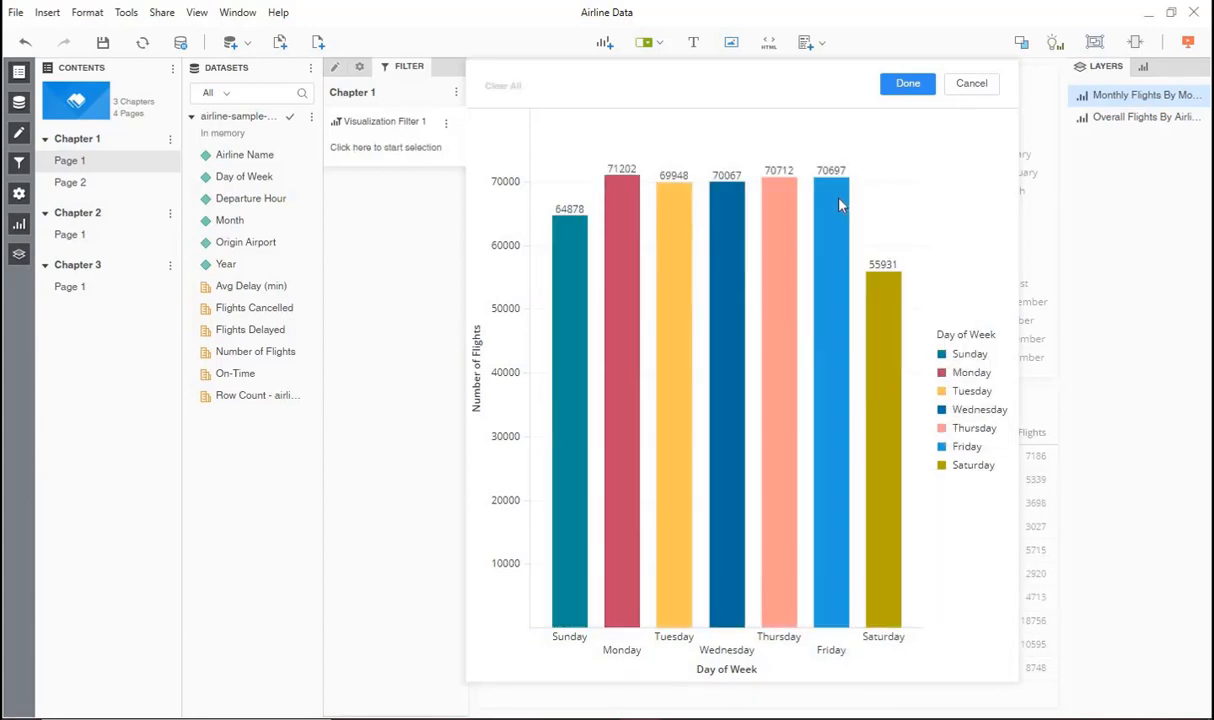
{"action": "left_click_drag", "start_coordinate": [818, 133], "coordinate": [897, 403]}
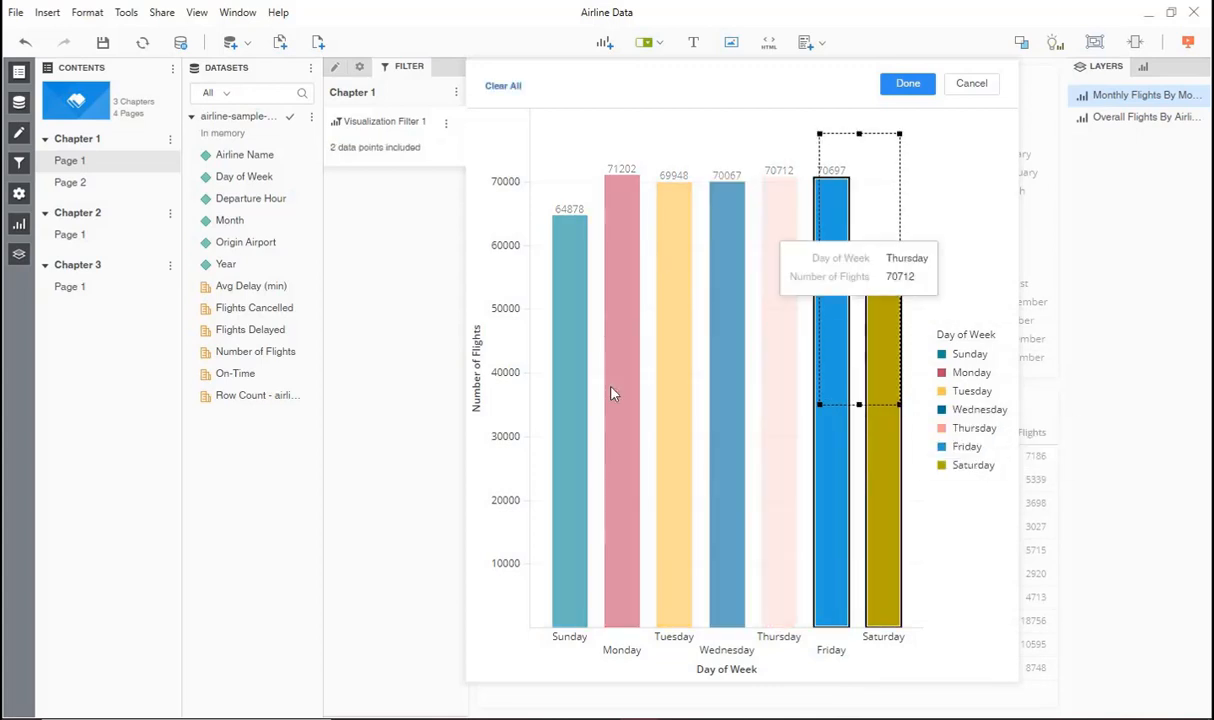
{"action": "left_click", "coordinate": [569, 254], "text": "ctrl"}
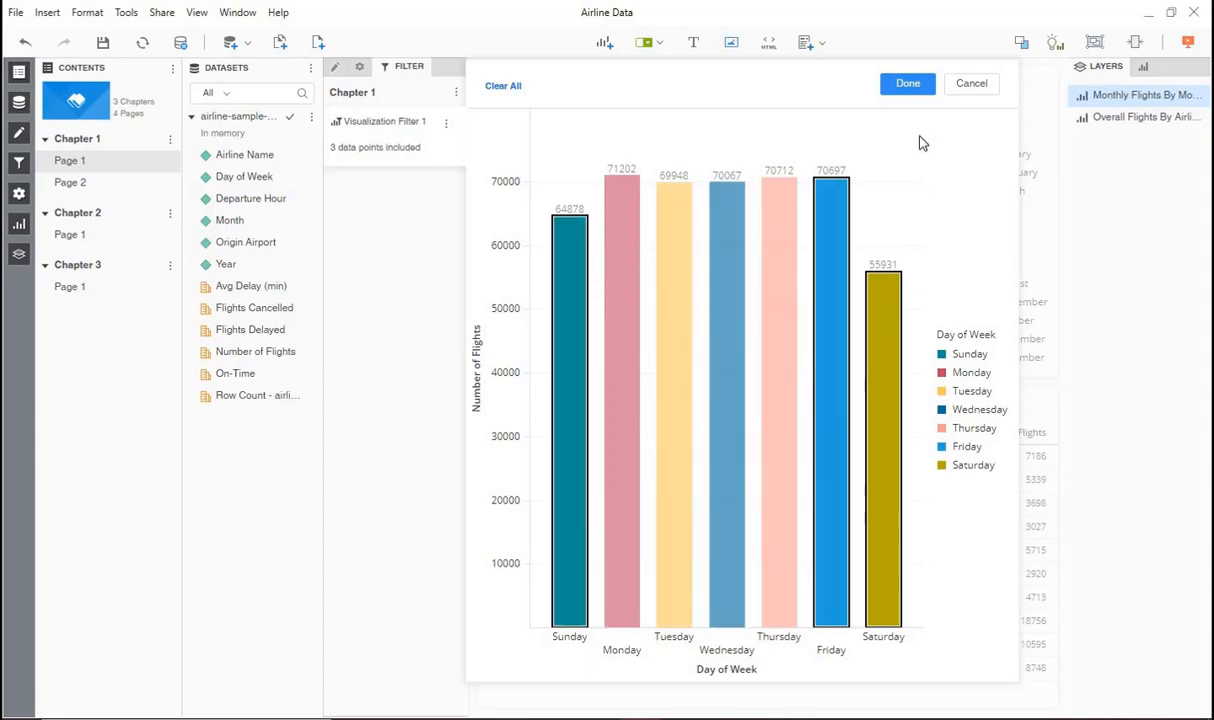
{"action": "left_click", "coordinate": [906, 85]}
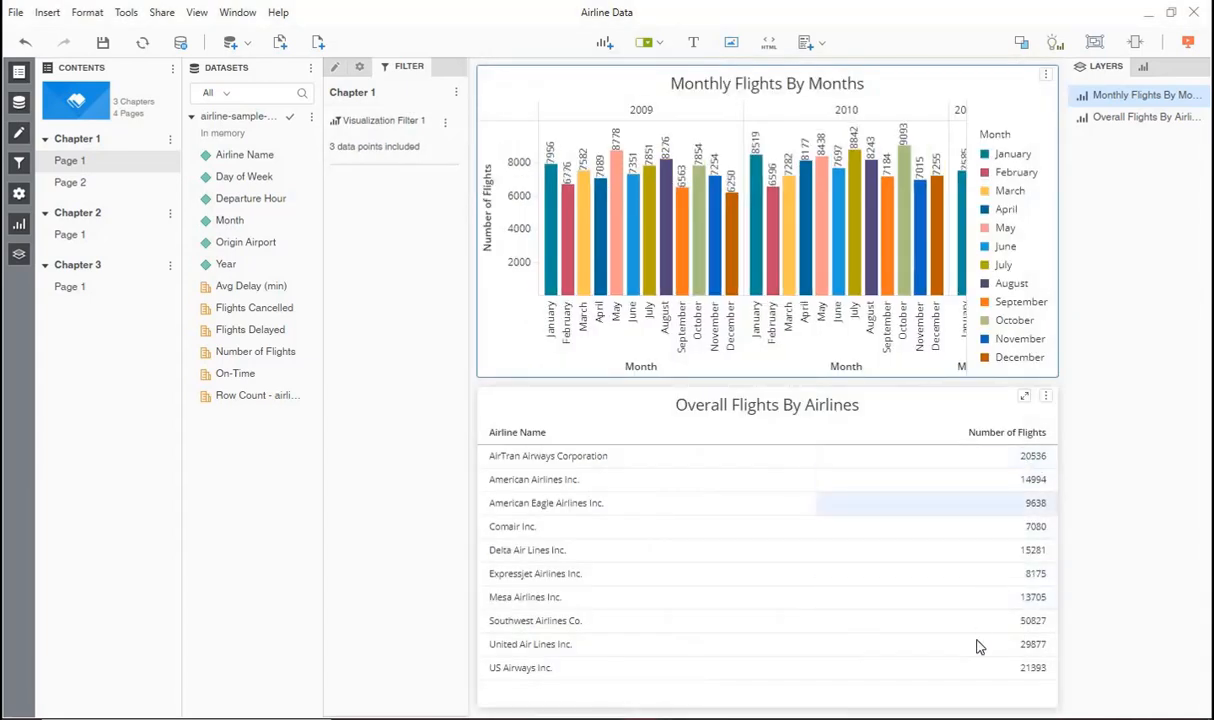
Step: Clear all selected bars in Visualization Filter 1, apply that, and delete the filter from Chapter 1
{"action": "left_click", "coordinate": [386, 156]}
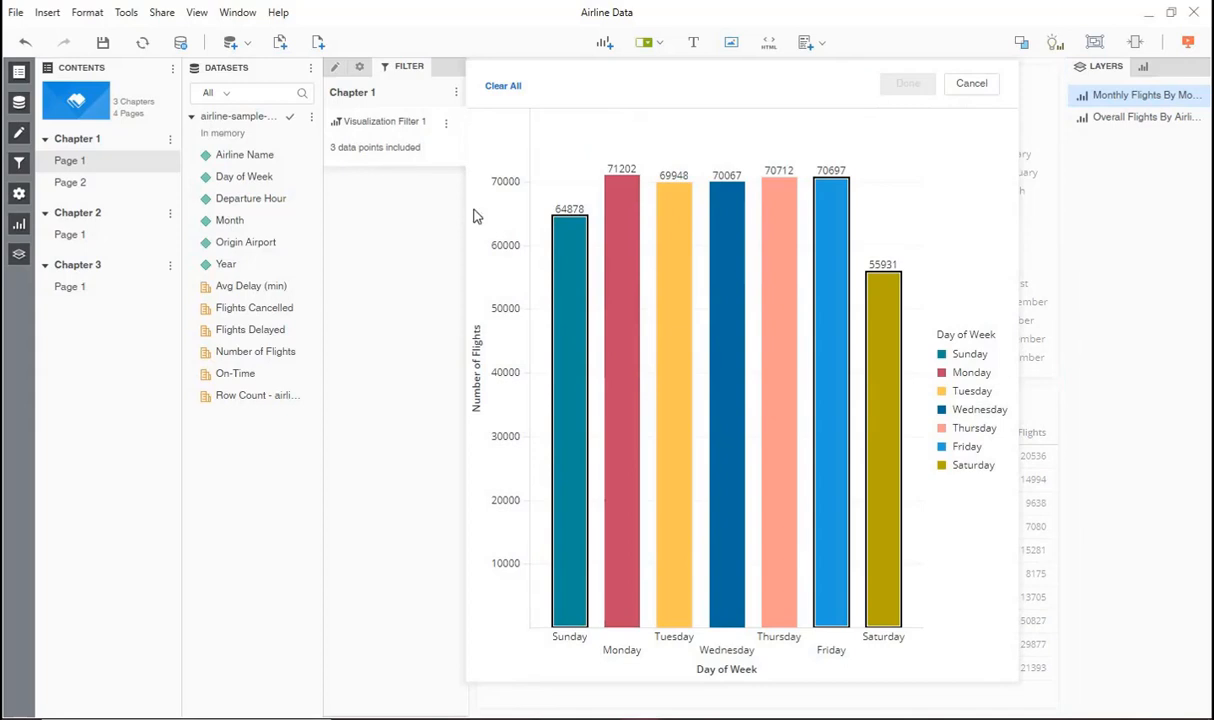
{"action": "left_click", "coordinate": [886, 192]}
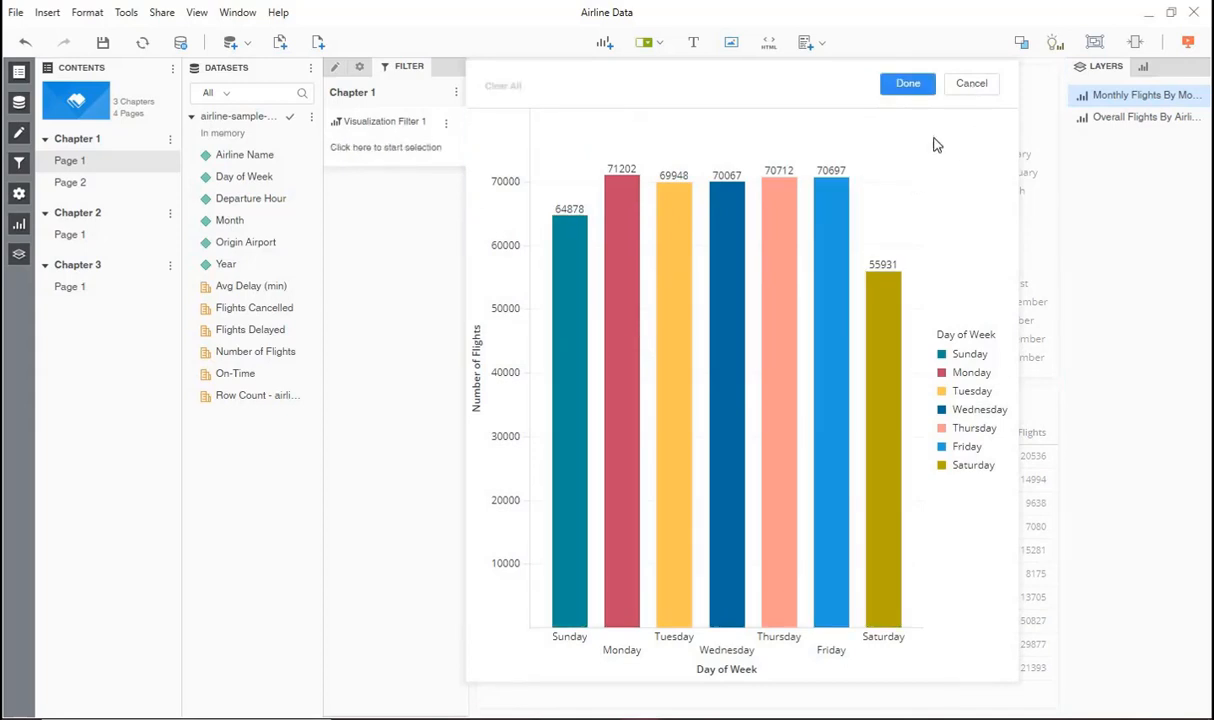
{"action": "left_click", "coordinate": [908, 84]}
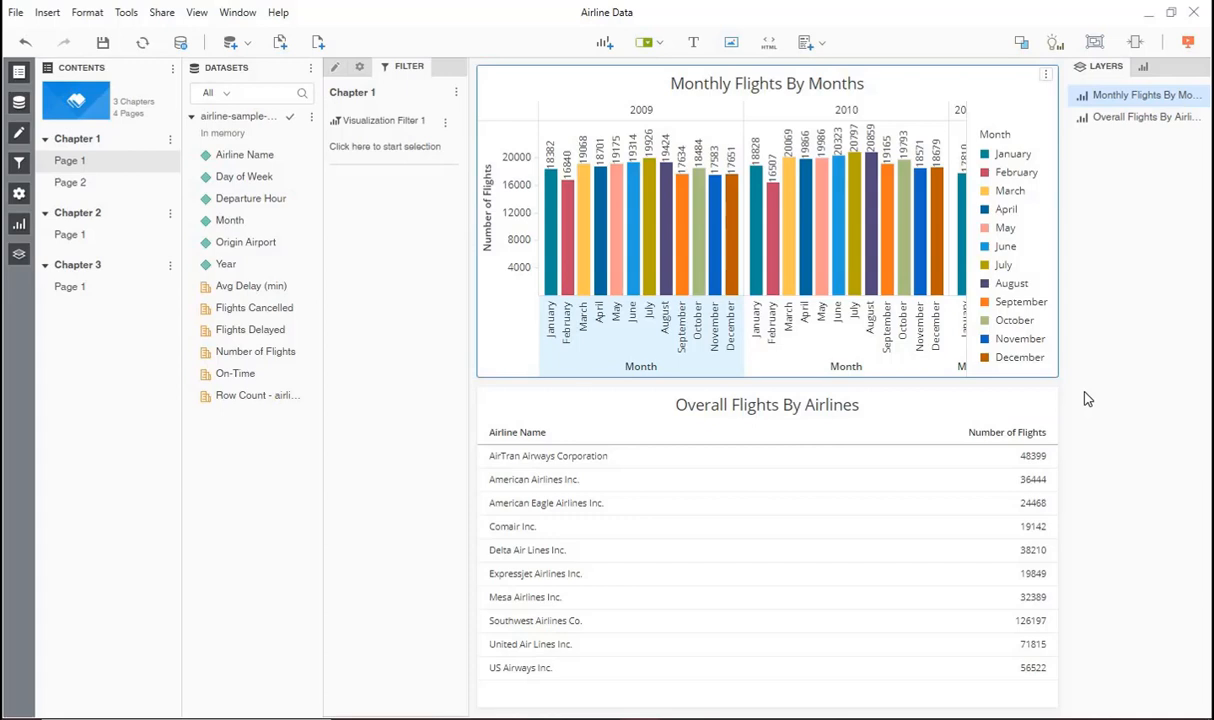
{"action": "left_click", "coordinate": [446, 124]}
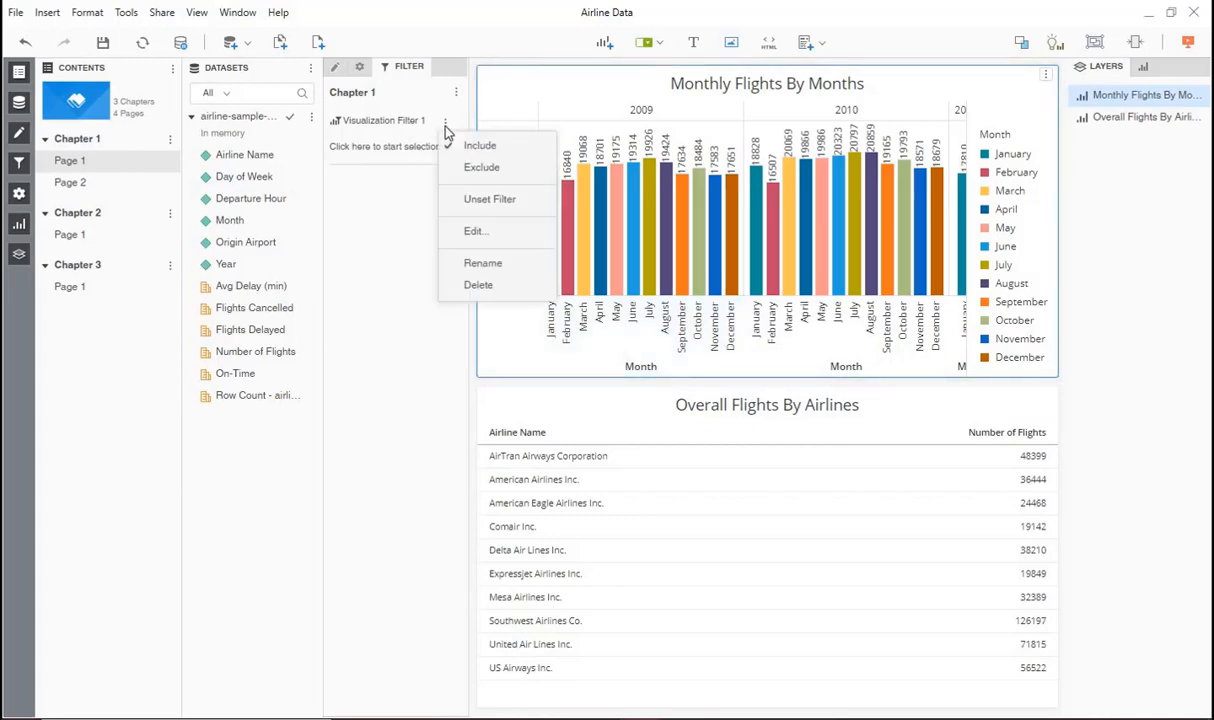
{"action": "left_click", "coordinate": [477, 287]}
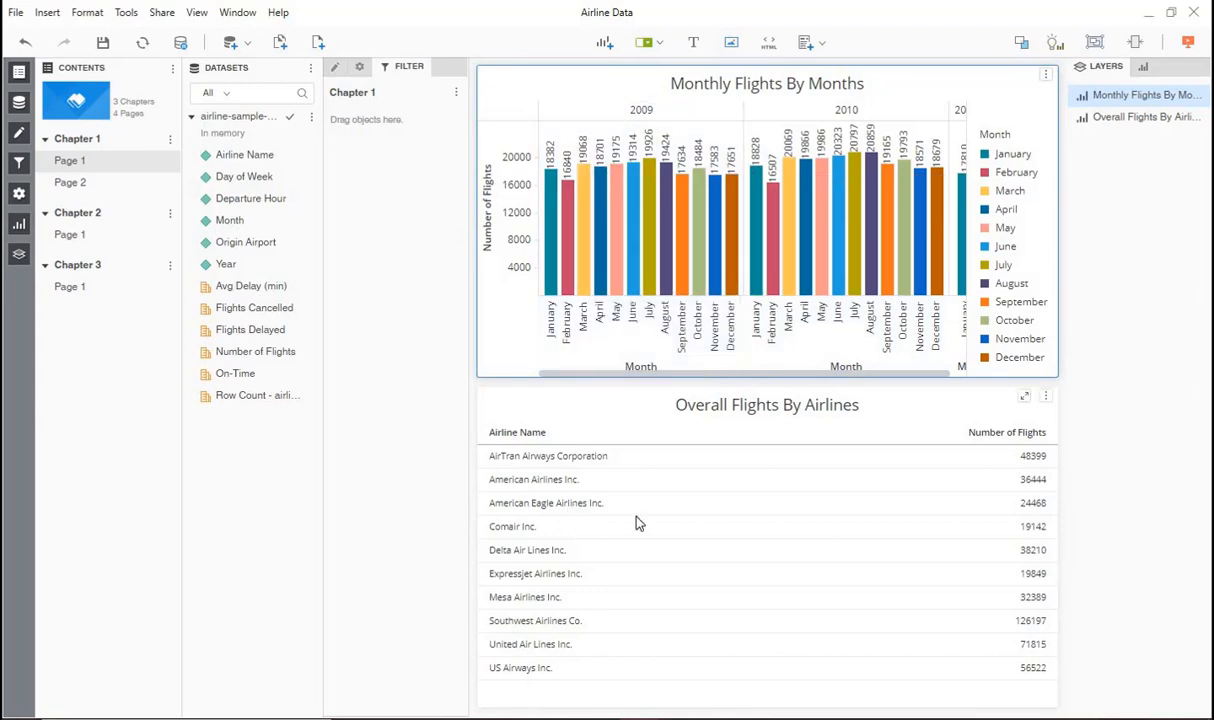
Step: Move the Overall Flights By Airlines grid above the chart and set it to filter Monthly Flights By Months on selection
{"action": "left_click_drag", "start_coordinate": [730, 398], "coordinate": [733, 122]}
{"action": "left_click_drag", "start_coordinate": [742, 68], "coordinate": [745, 68]}
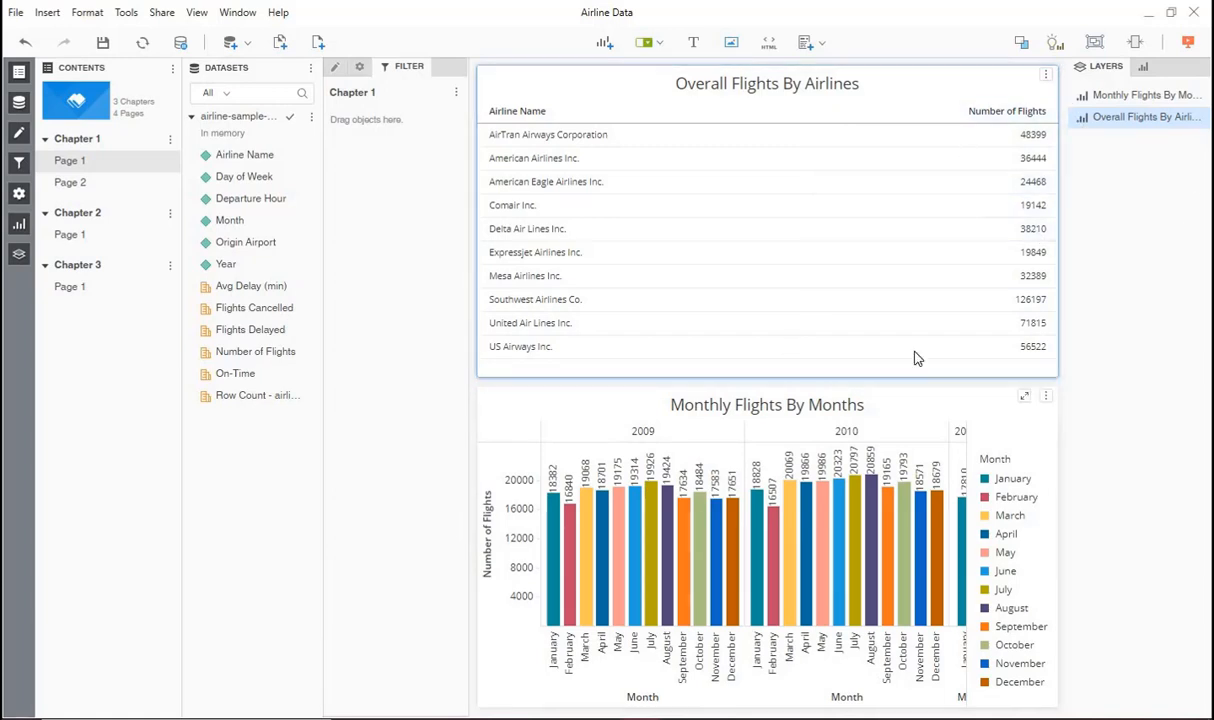
{"action": "left_click", "coordinate": [1046, 76]}
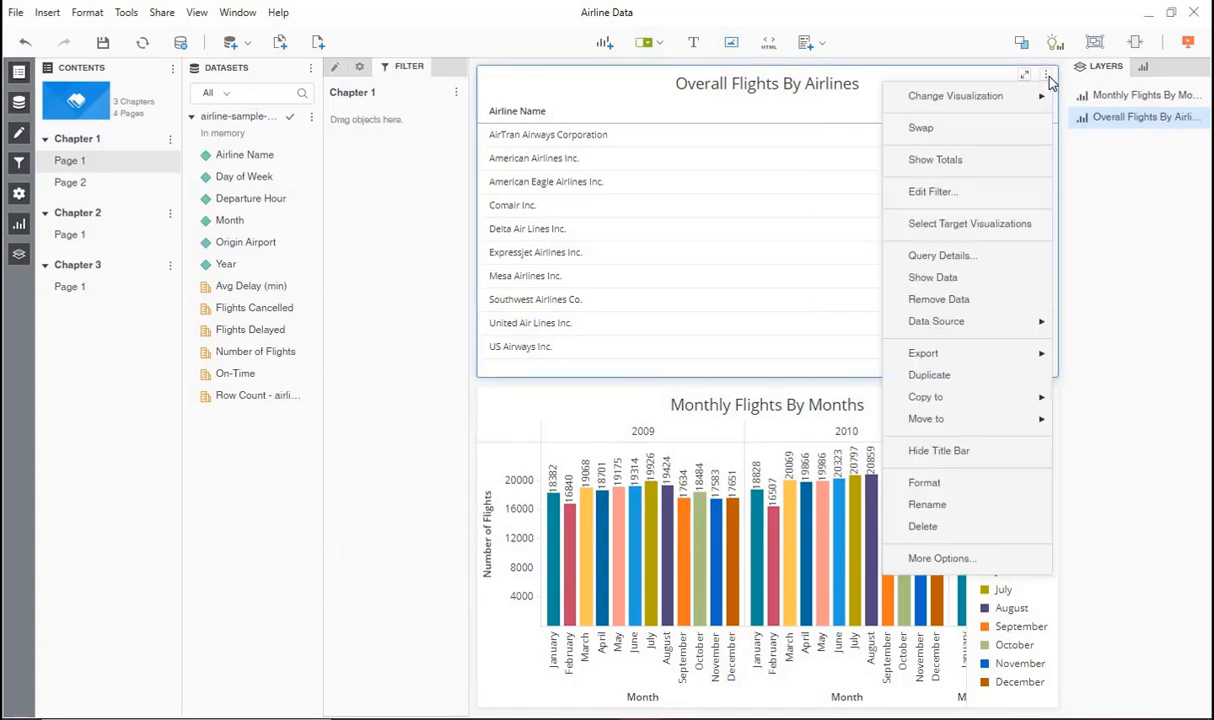
{"action": "left_click", "coordinate": [945, 226]}
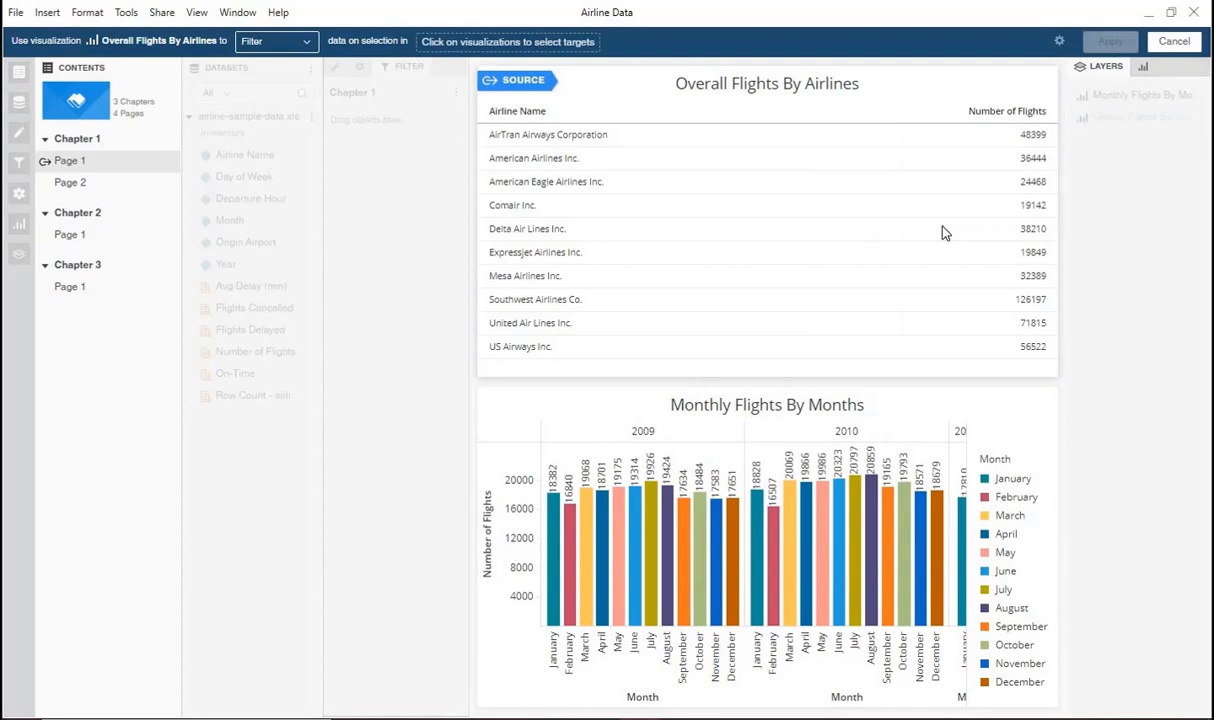
{"action": "left_click", "coordinate": [920, 409]}
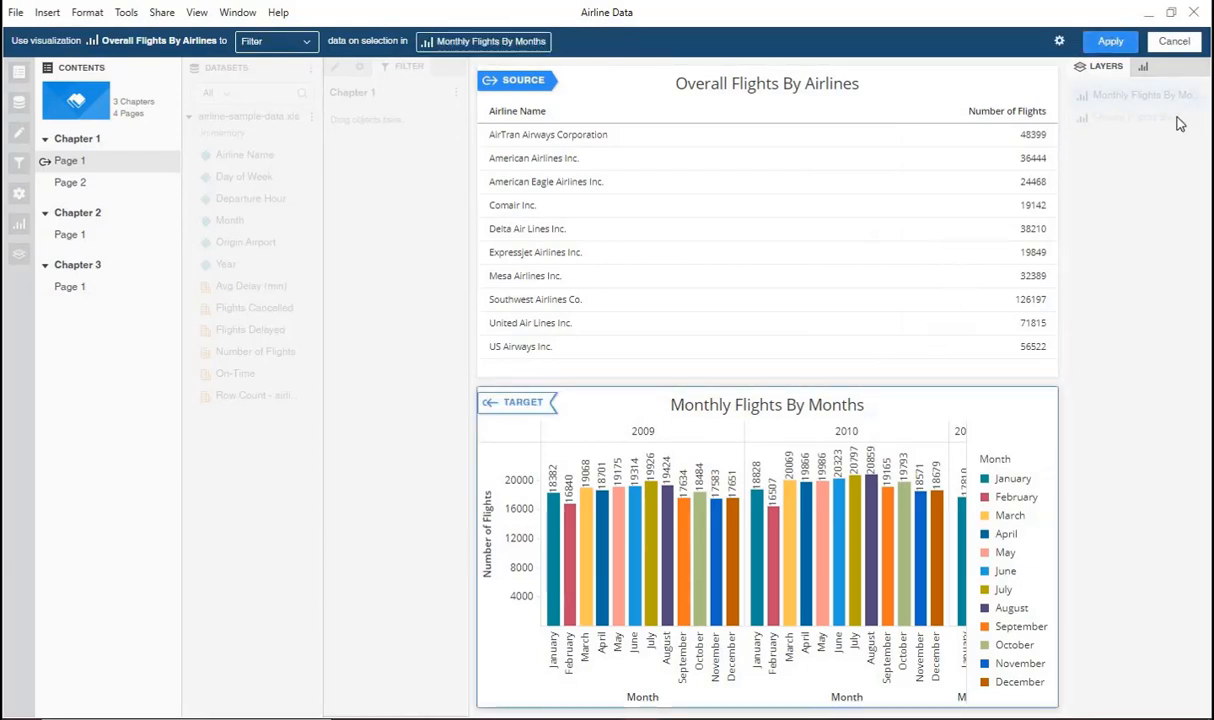
{"action": "left_click", "coordinate": [1109, 42]}
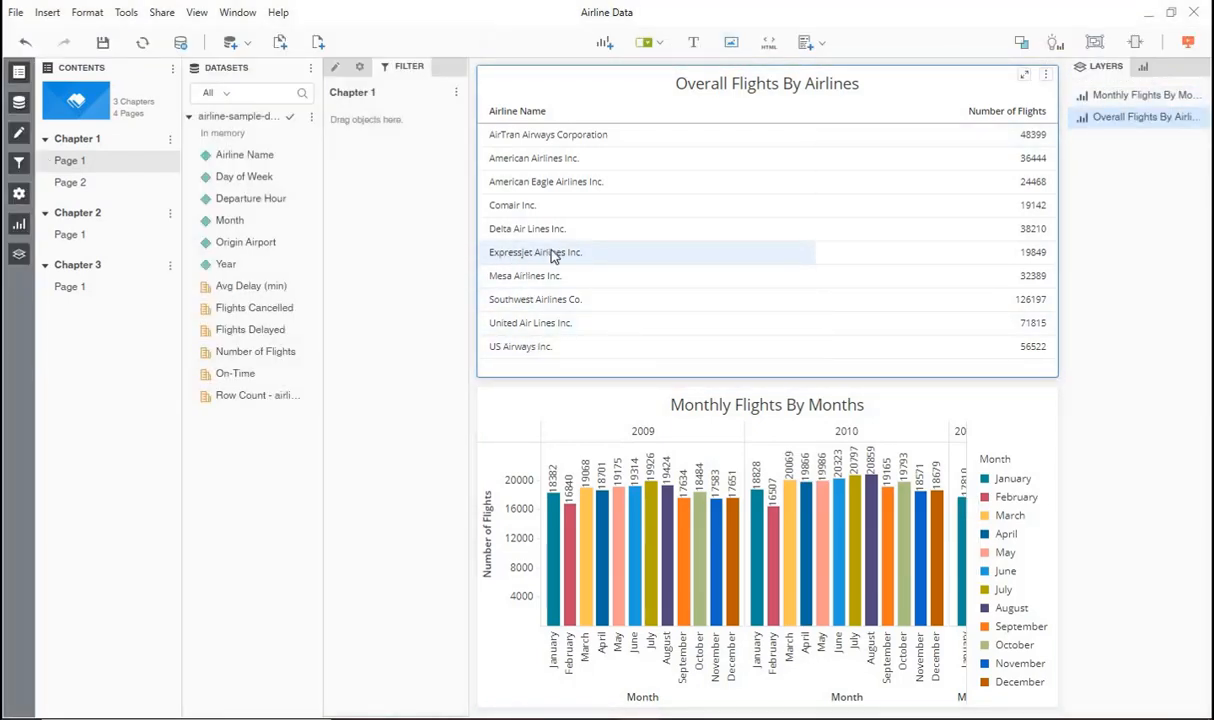
Step: Filter Monthly Flights By Months by the Expressjet Airlines Inc. flight count and narrow the datasets area to widen the page
{"action": "left_click", "coordinate": [887, 256]}
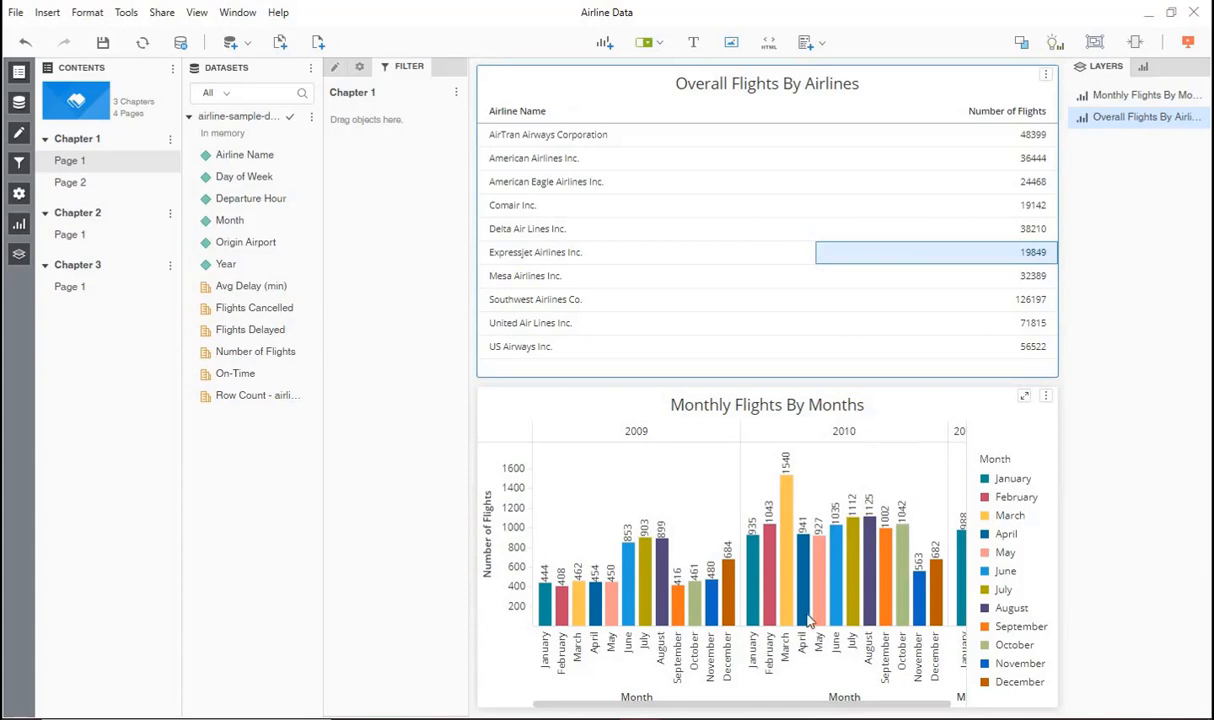
{"action": "left_click_drag", "start_coordinate": [768, 710], "coordinate": [819, 710]}
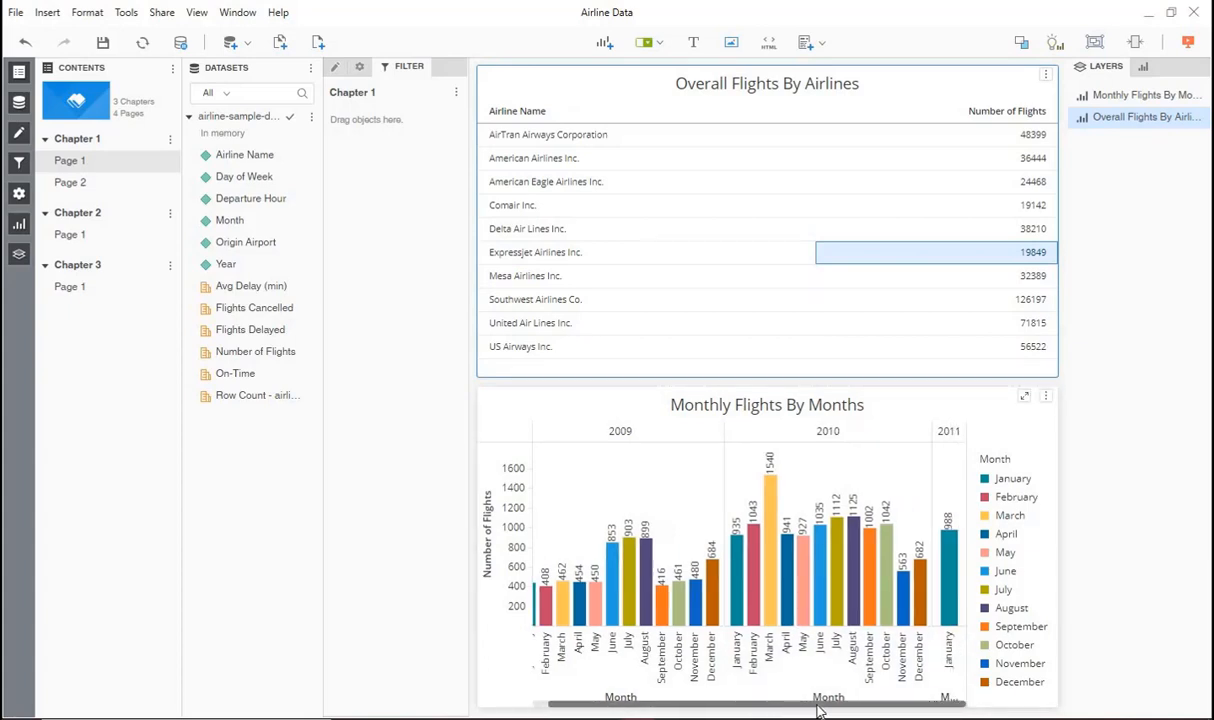
{"action": "left_click_drag", "start_coordinate": [695, 707], "coordinate": [660, 708]}
{"action": "left_click", "coordinate": [672, 569]}
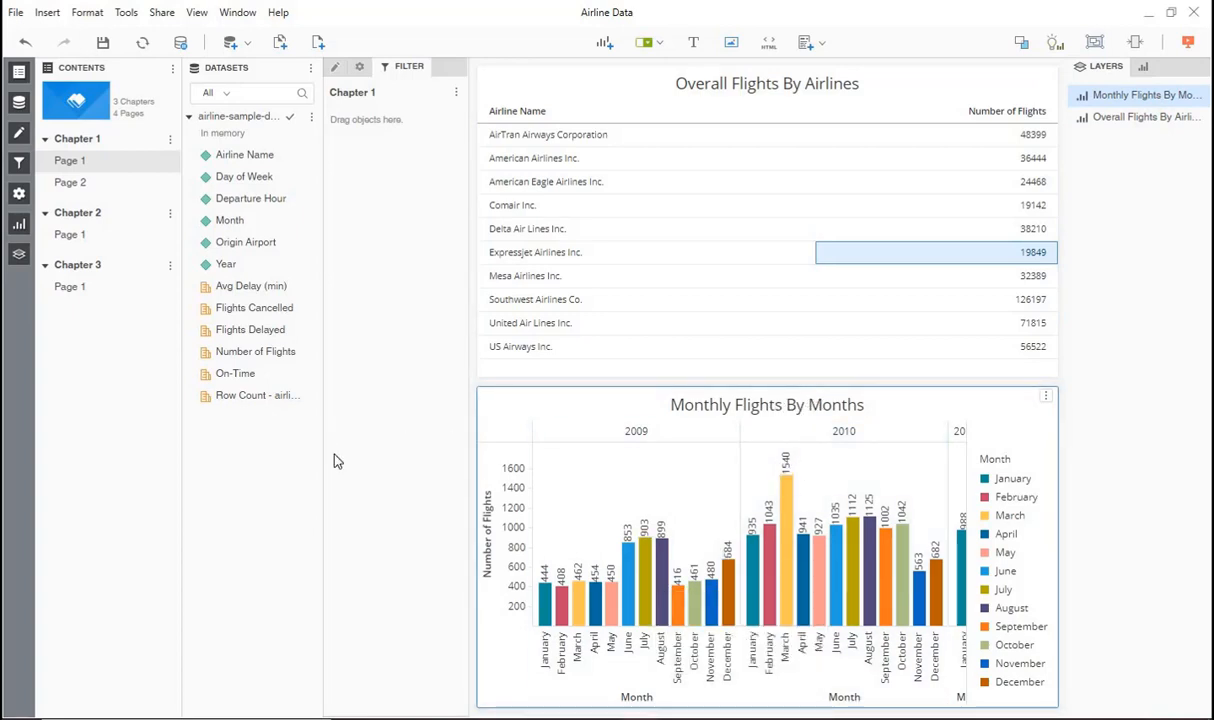
{"action": "left_click_drag", "start_coordinate": [322, 453], "coordinate": [284, 450]}
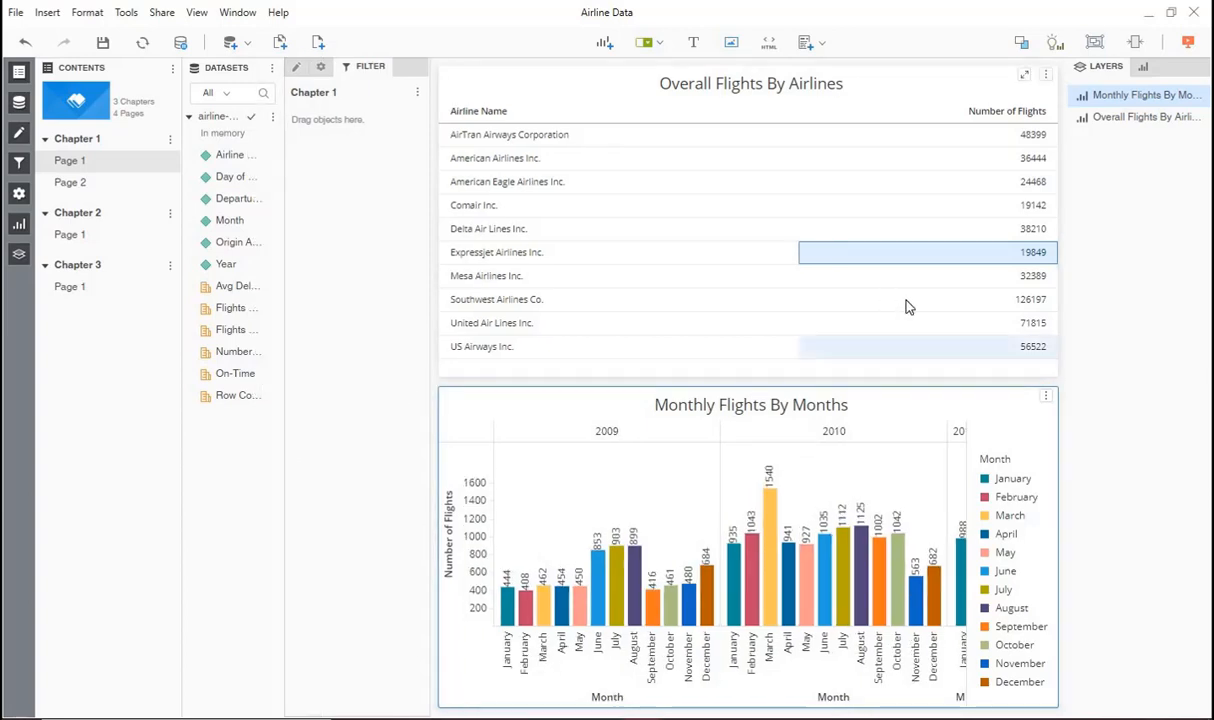
Step: Filter the monthly chart by other airlines in turn, including American, Mesa and Delta, and clear the grid selection
{"action": "left_click", "coordinate": [1027, 230]}
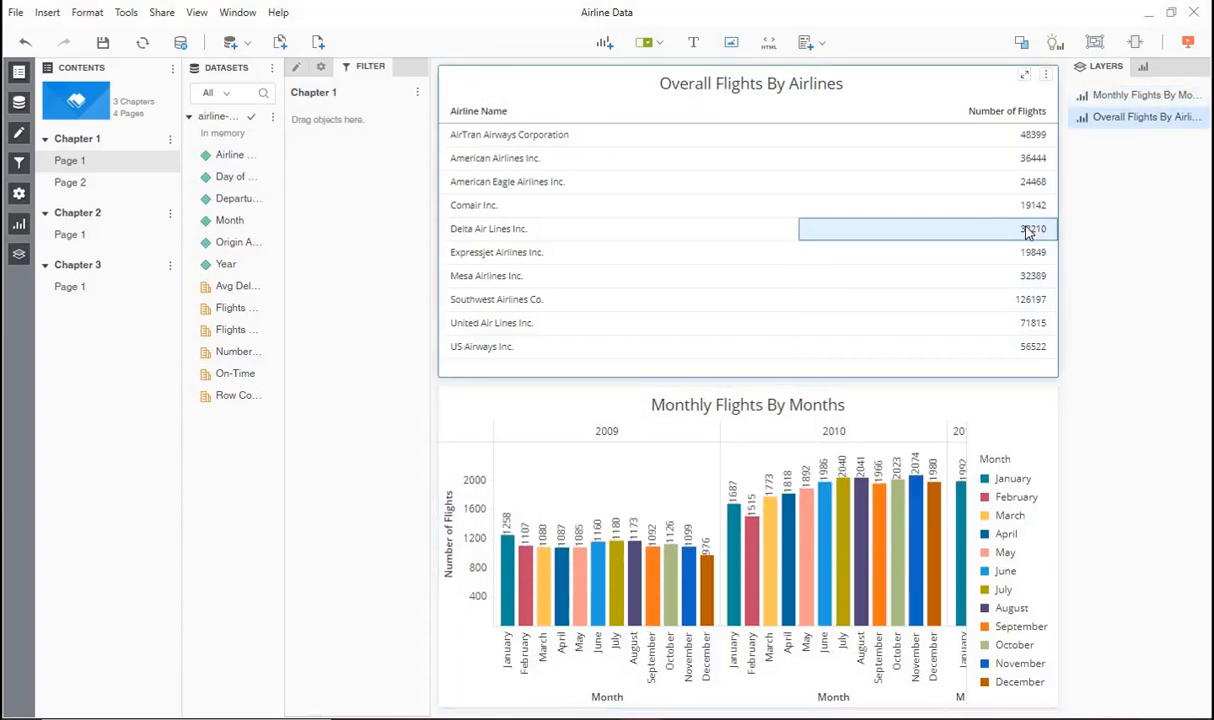
{"action": "left_click", "coordinate": [1025, 158]}
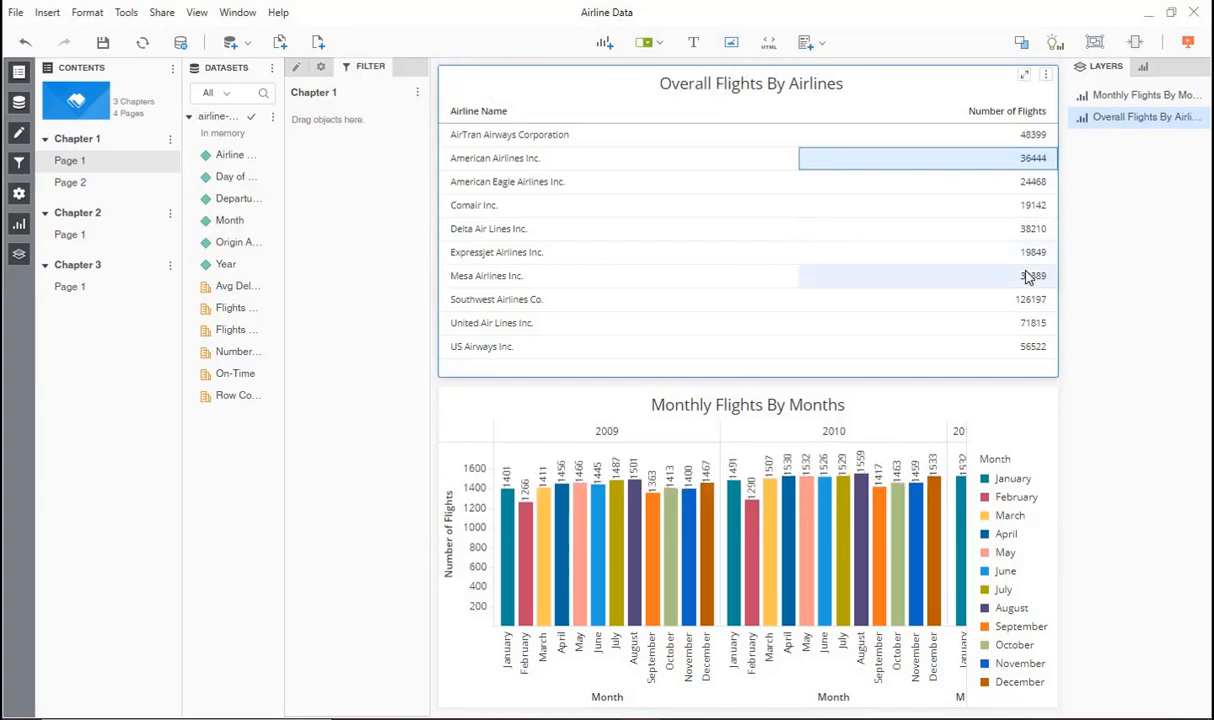
{"action": "left_click", "coordinate": [1028, 275]}
{"action": "left_click", "coordinate": [1027, 321]}
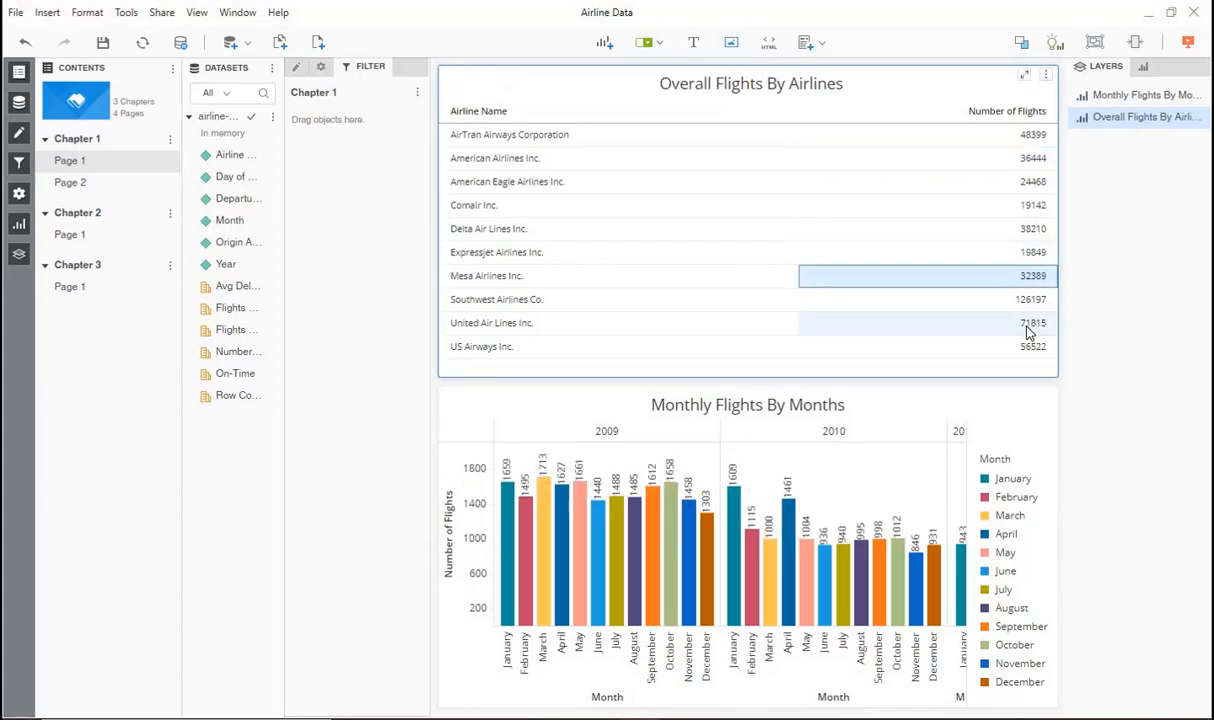
{"action": "left_click", "coordinate": [1023, 206]}
{"action": "left_click", "coordinate": [1024, 138]}
{"action": "left_click", "coordinate": [1010, 232]}
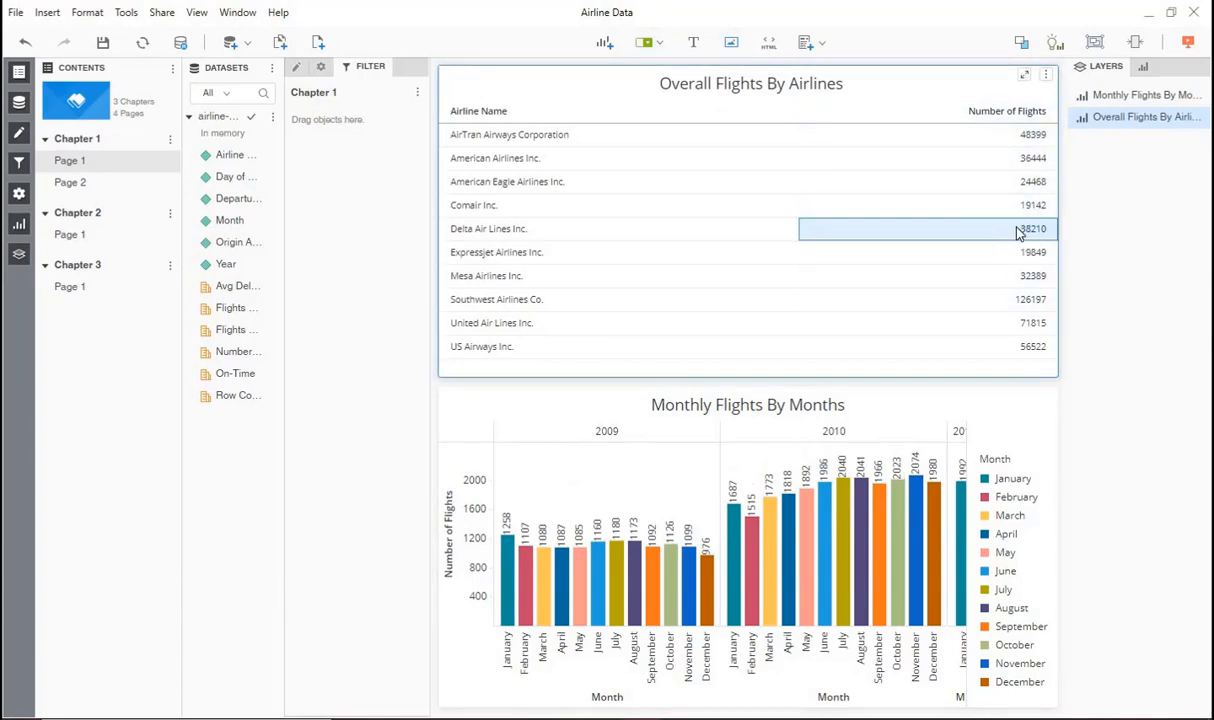
{"action": "left_click", "coordinate": [1018, 232]}
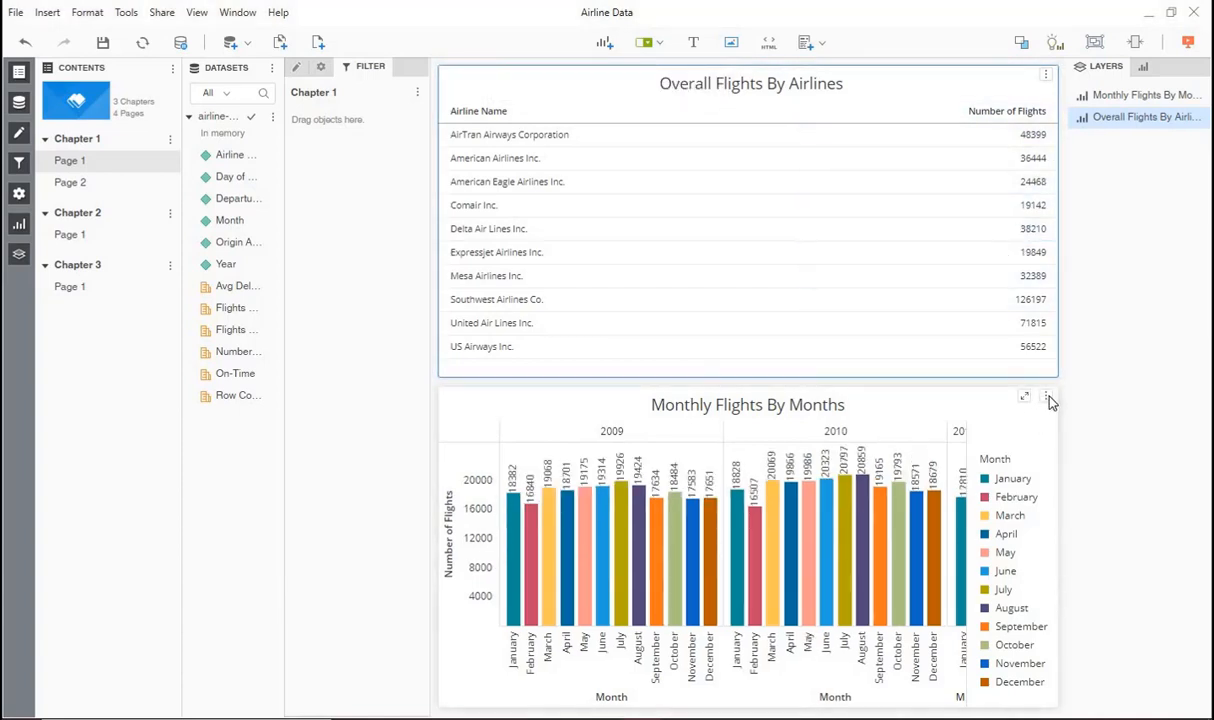
Step: Set Monthly Flights By Months to filter the Overall Flights By Airlines grid on selection
{"action": "left_click", "coordinate": [1047, 398]}
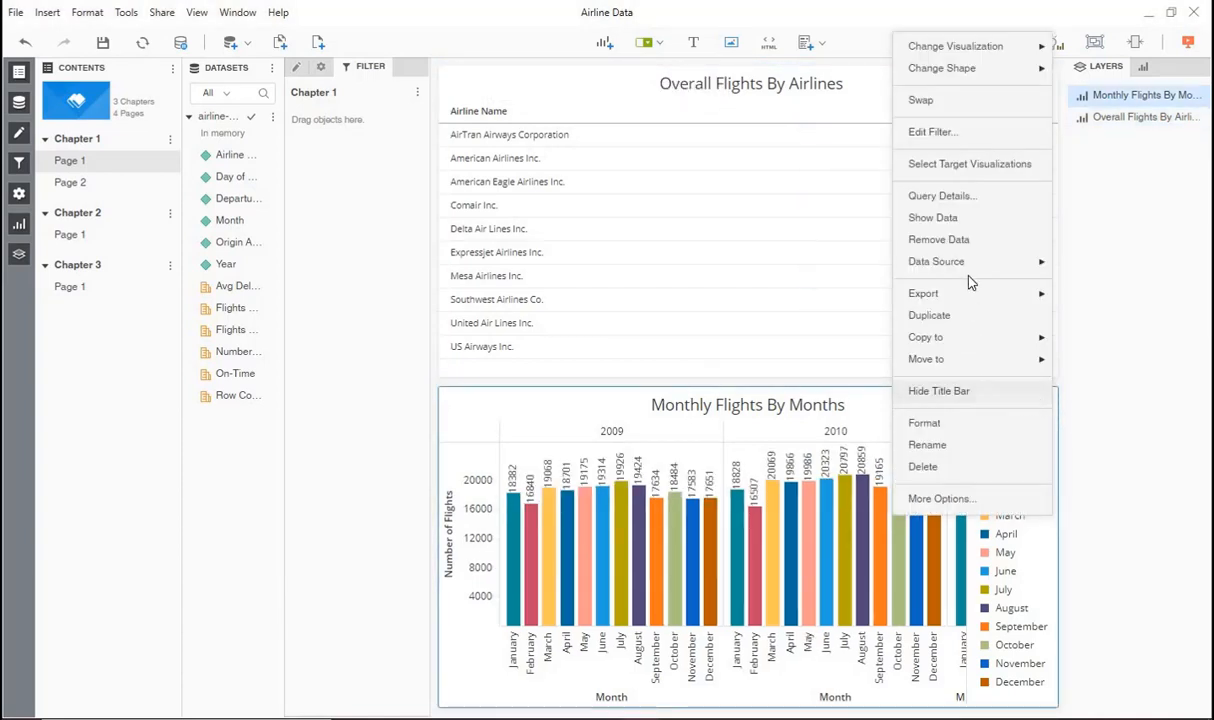
{"action": "left_click", "coordinate": [948, 166]}
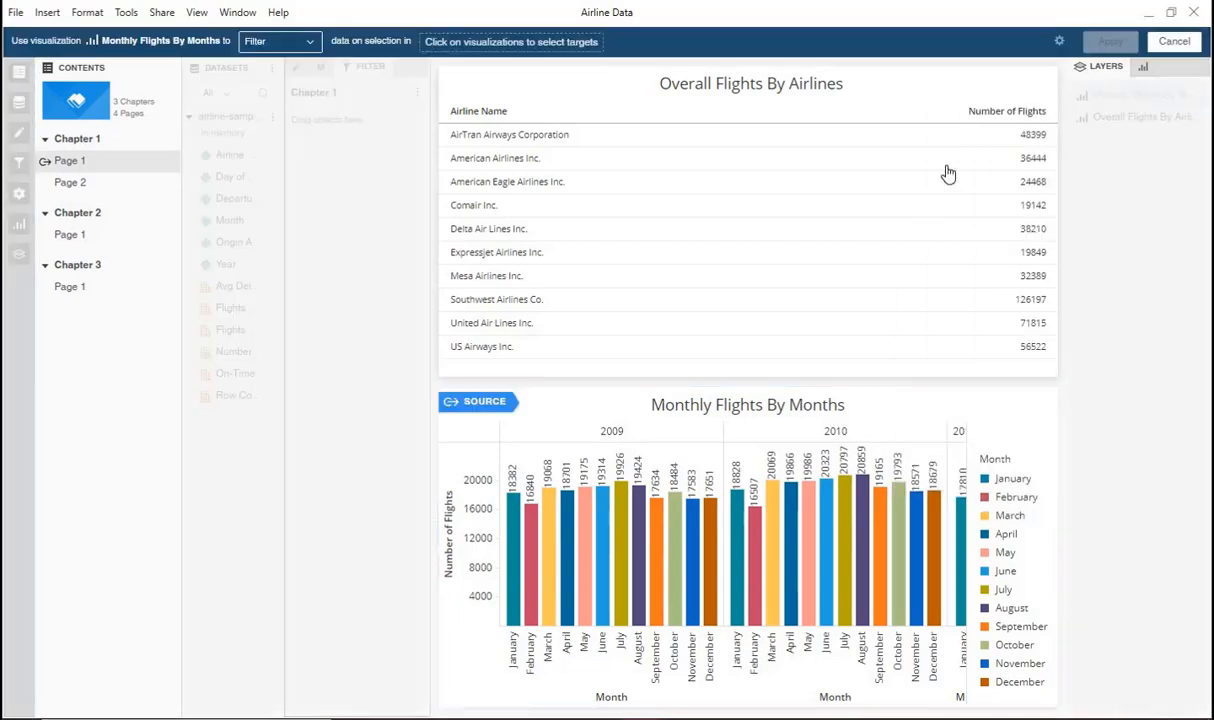
{"action": "left_click", "coordinate": [930, 87]}
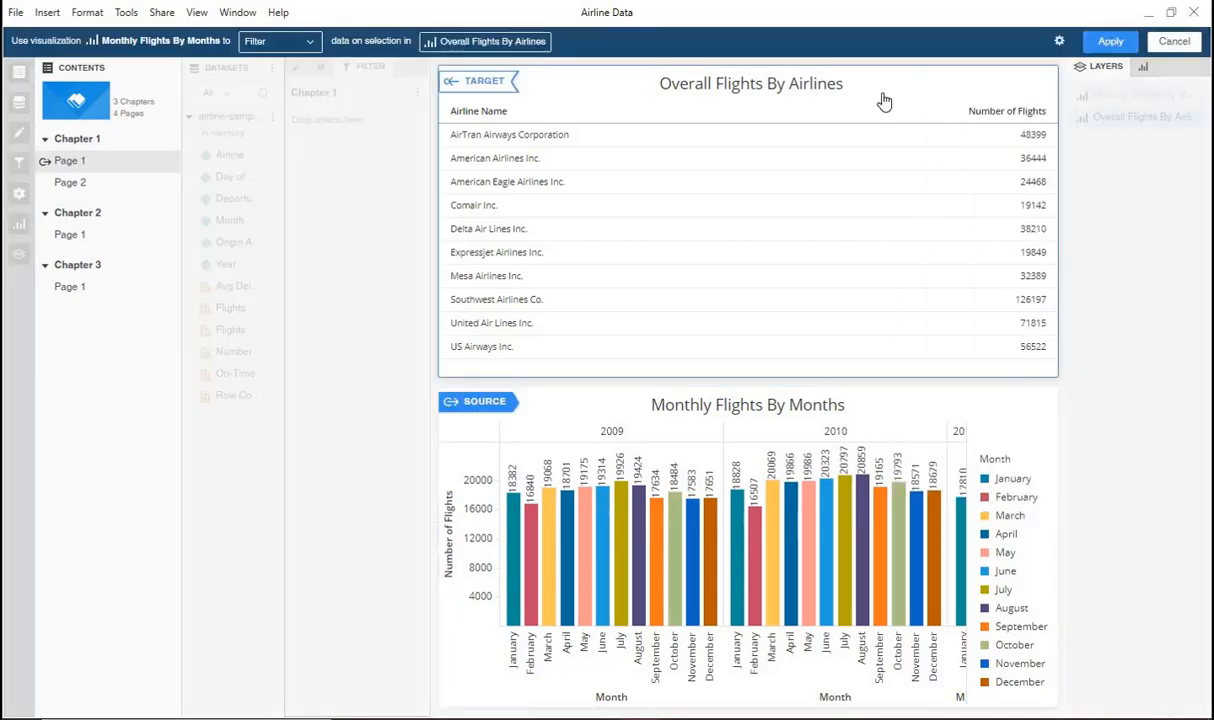
{"action": "left_click", "coordinate": [1109, 42]}
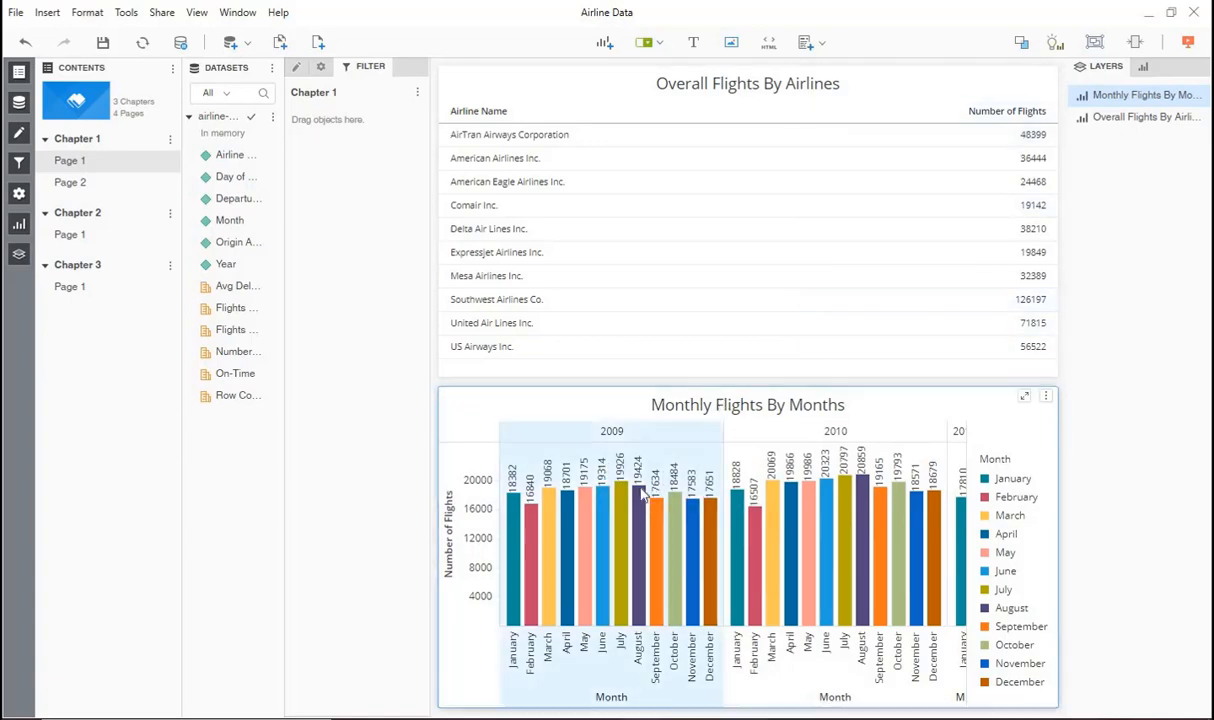
Step: Filter the airlines grid by the June 2009 bar and switch the selection to the December 2009 bar
{"action": "left_click", "coordinate": [603, 500]}
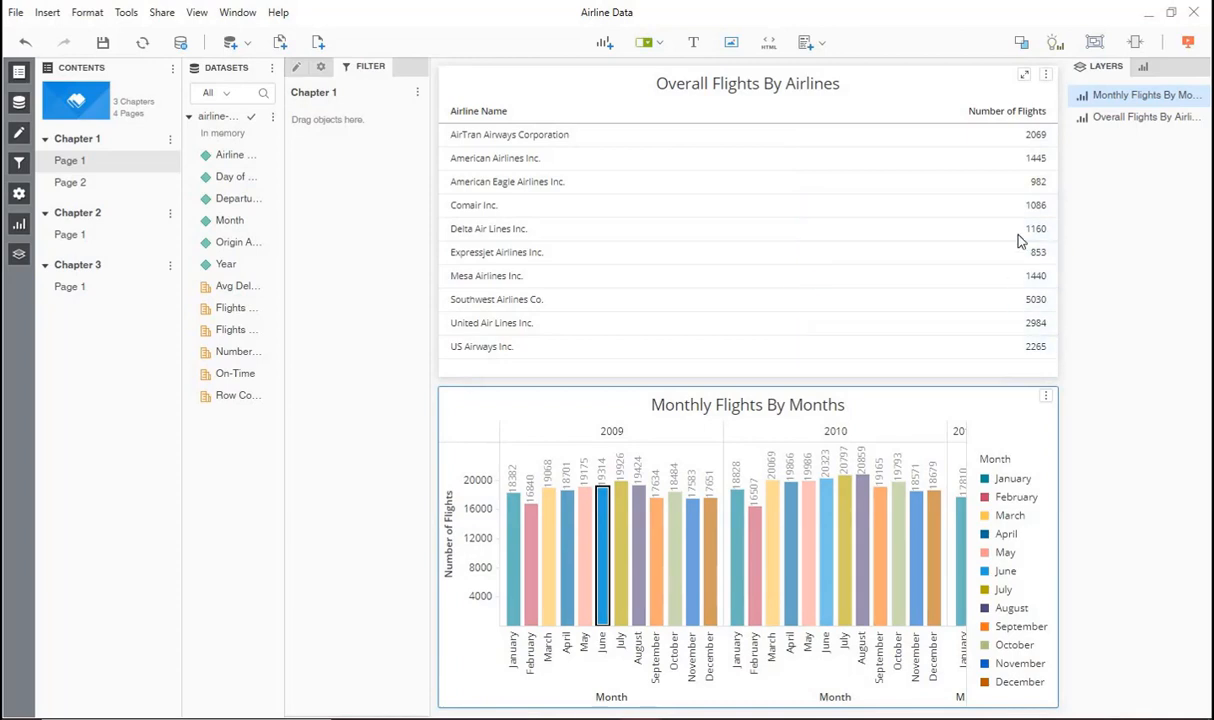
{"action": "left_click", "coordinate": [709, 540]}
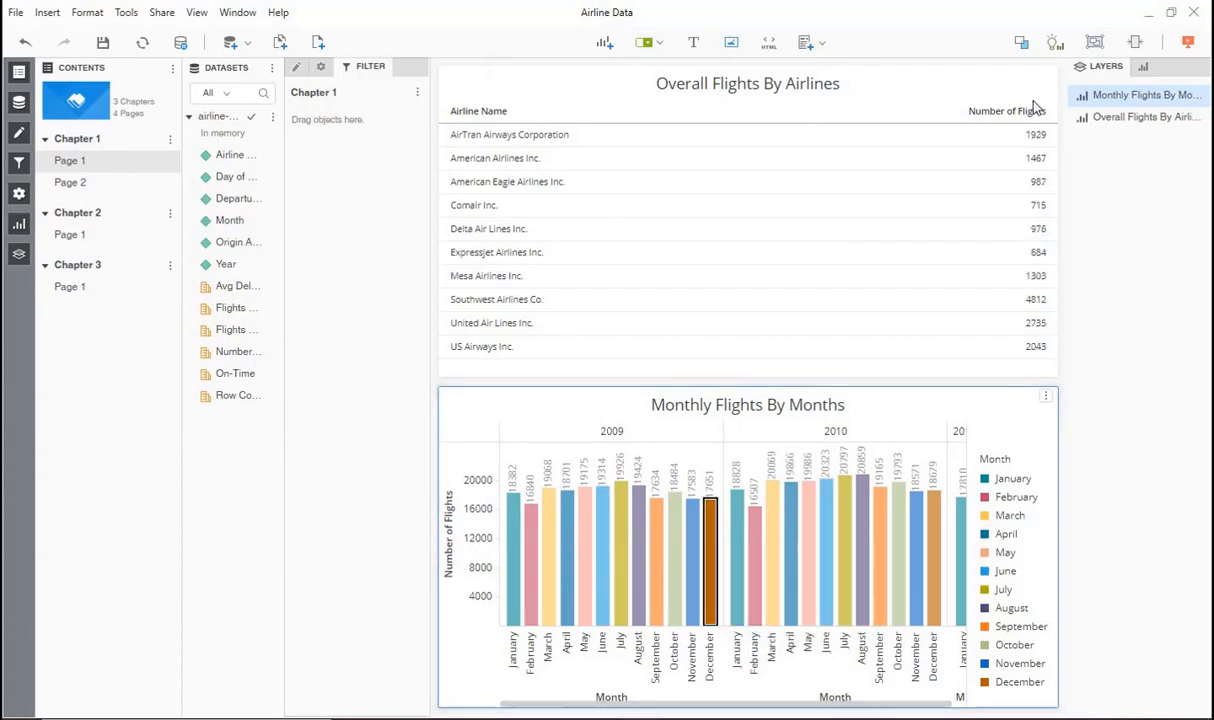
Step: Filter the airlines grid by the December 2010 bar, switch to the January 2011 bar, and clear the chart selection
{"action": "left_click", "coordinate": [934, 519]}
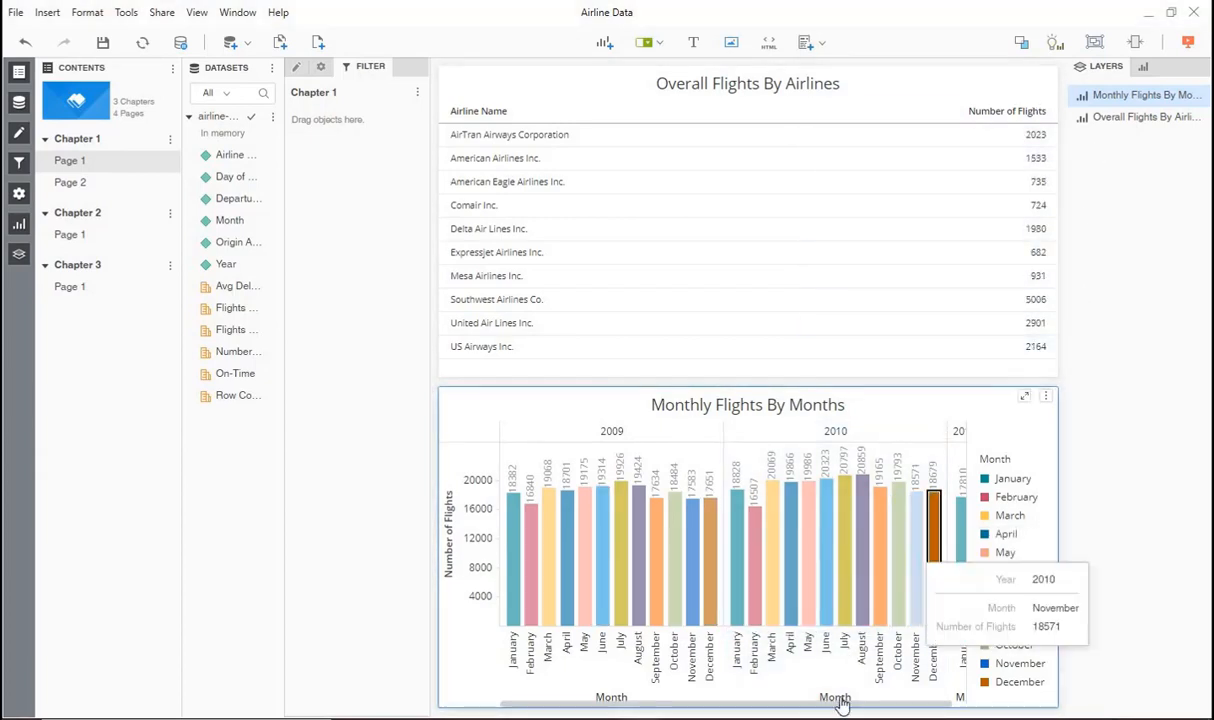
{"action": "left_click_drag", "start_coordinate": [896, 704], "coordinate": [926, 704]}
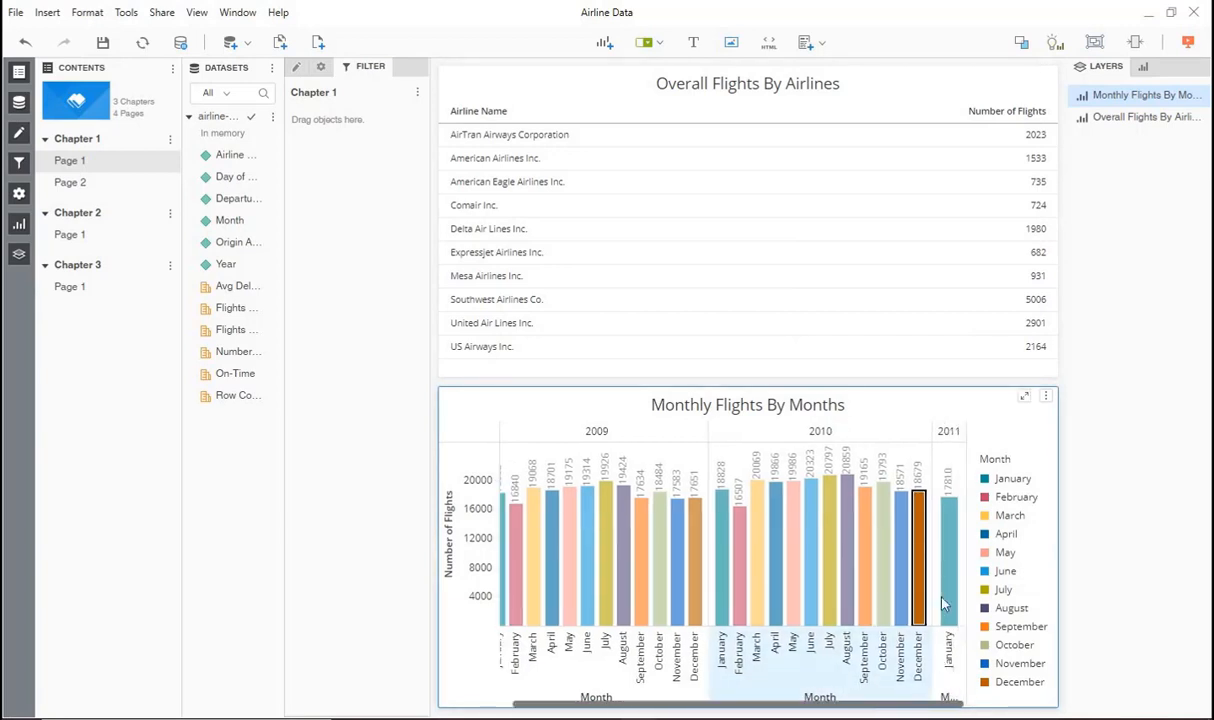
{"action": "left_click", "coordinate": [955, 523]}
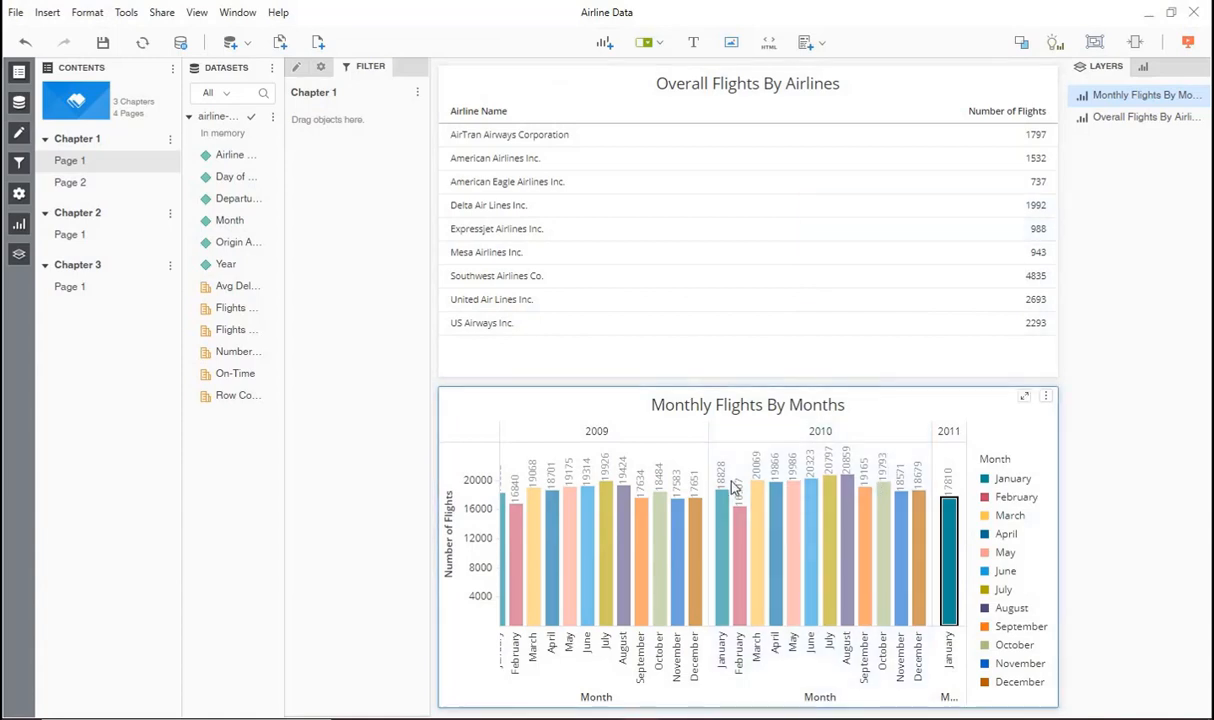
{"action": "left_click", "coordinate": [950, 540]}
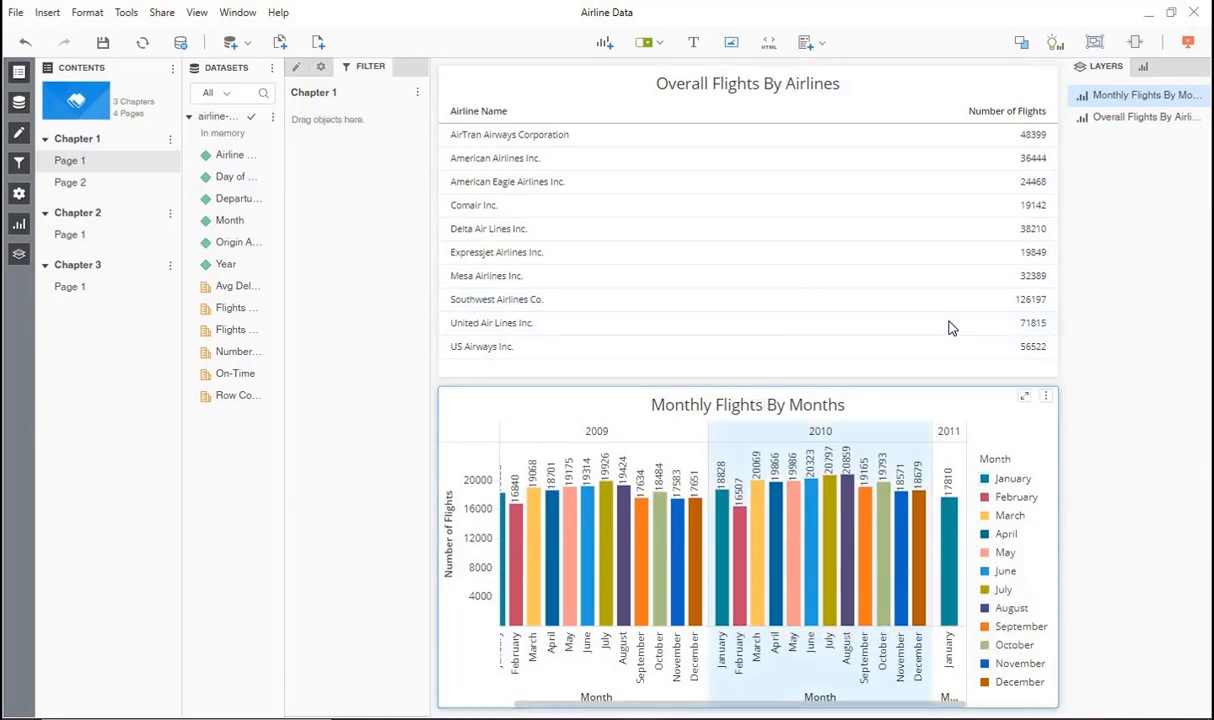
Step: Remove Monthly Flights By Months as a target of the Overall Flights By Airlines grid
{"action": "left_click", "coordinate": [970, 229]}
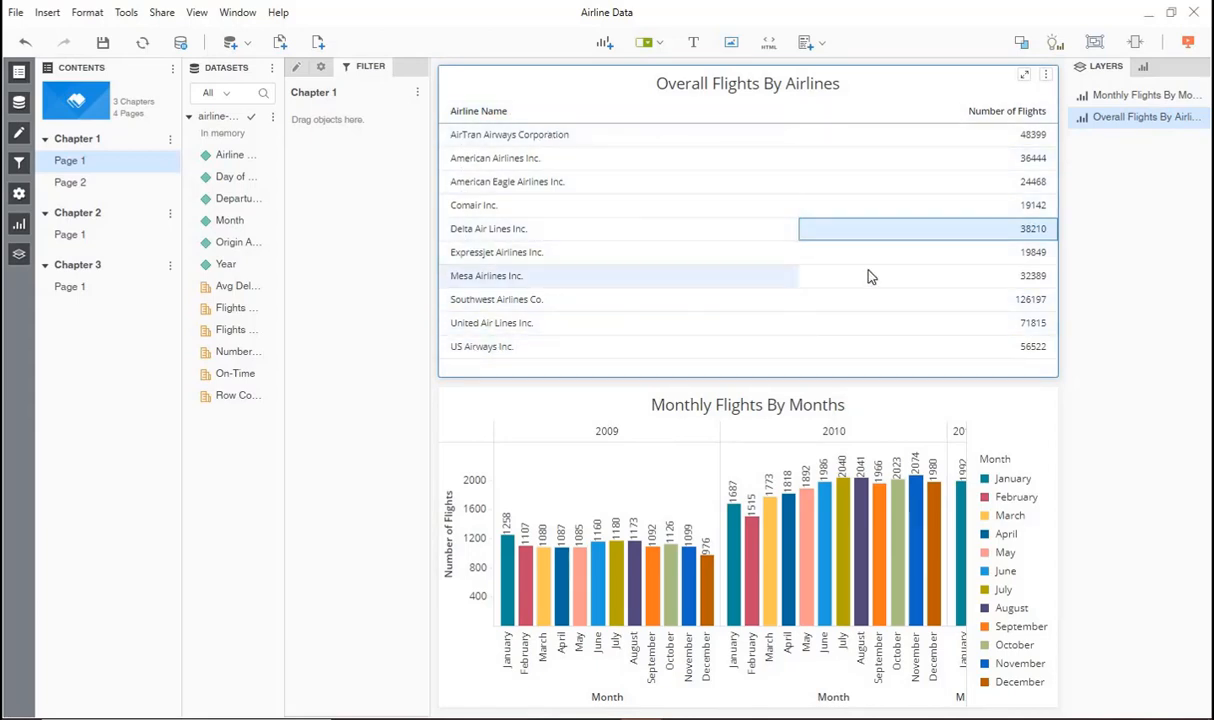
{"action": "left_click", "coordinate": [1046, 77]}
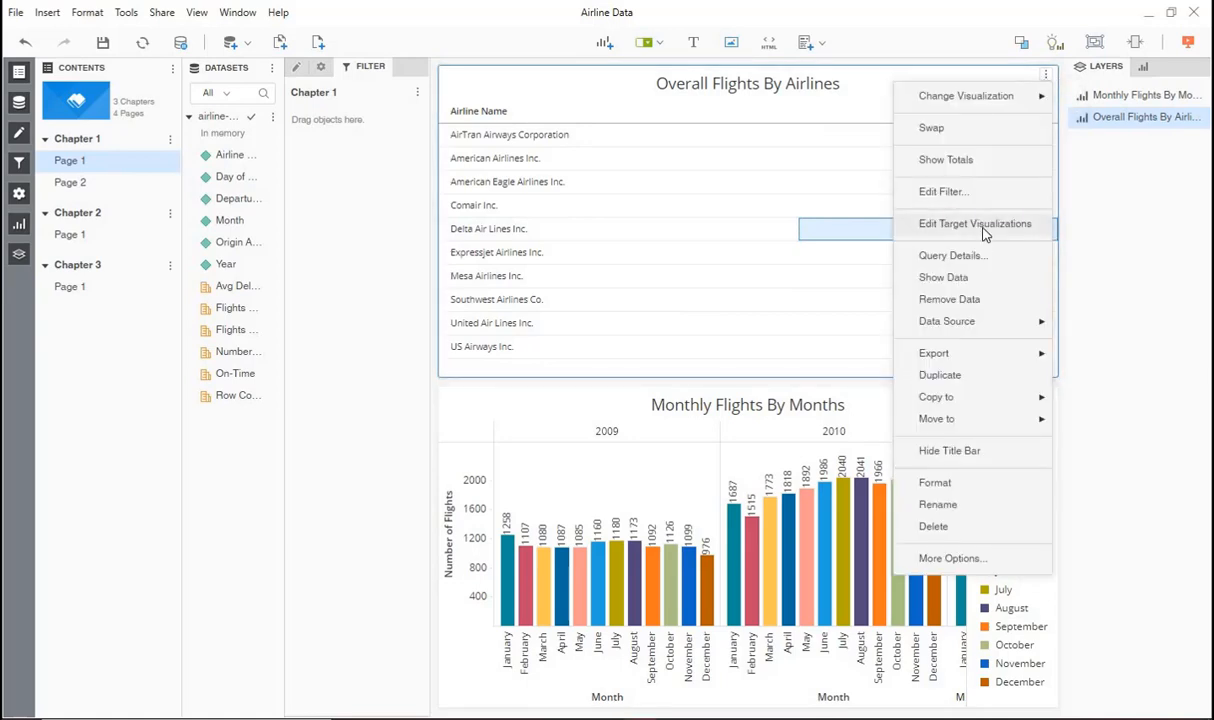
{"action": "left_click", "coordinate": [985, 226]}
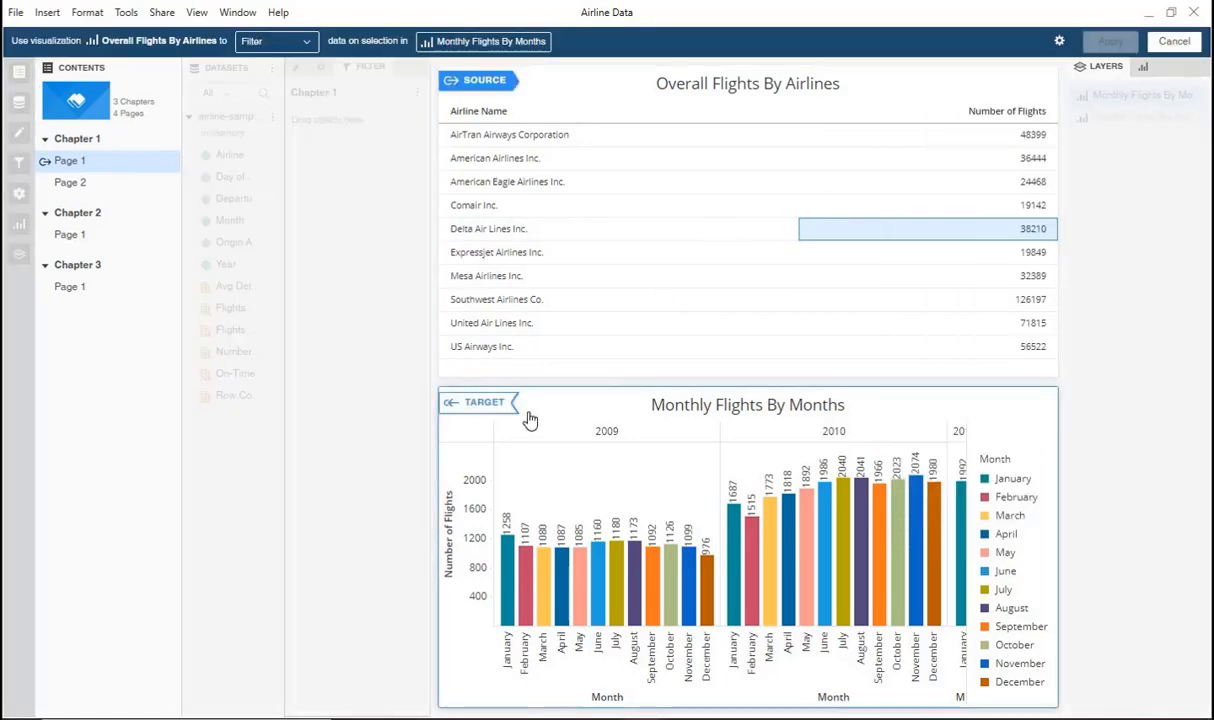
{"action": "left_click", "coordinate": [472, 402]}
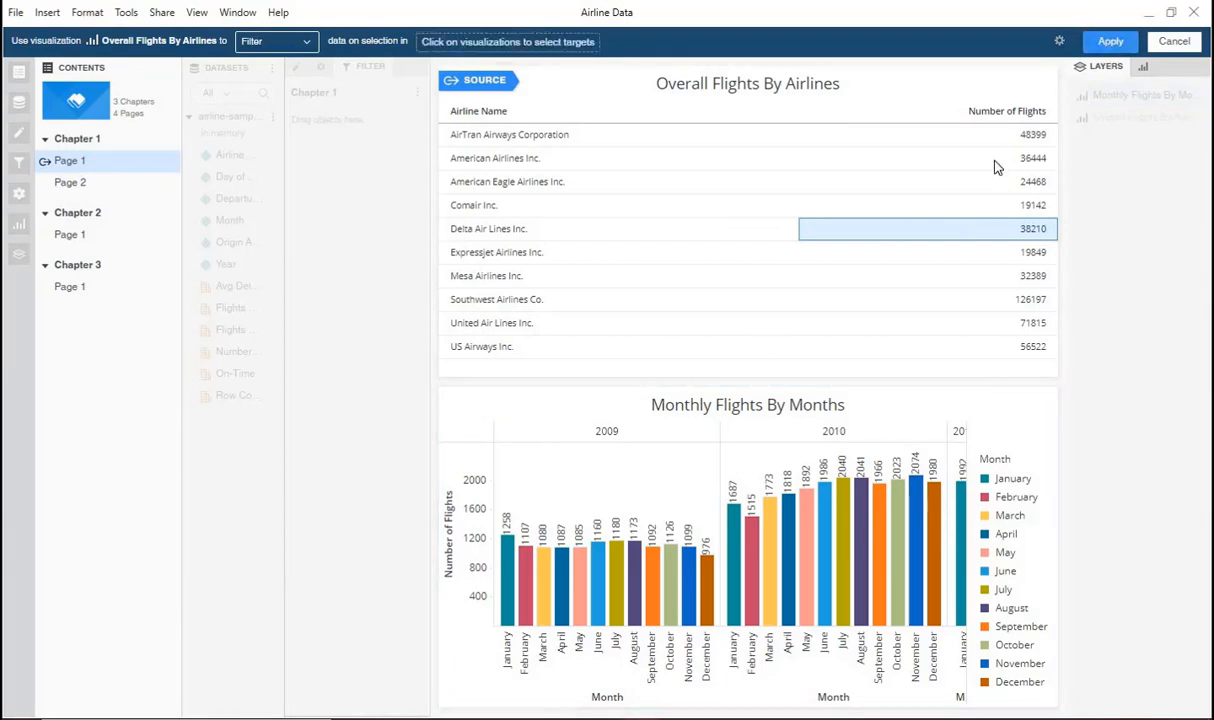
{"action": "left_click", "coordinate": [1109, 41]}
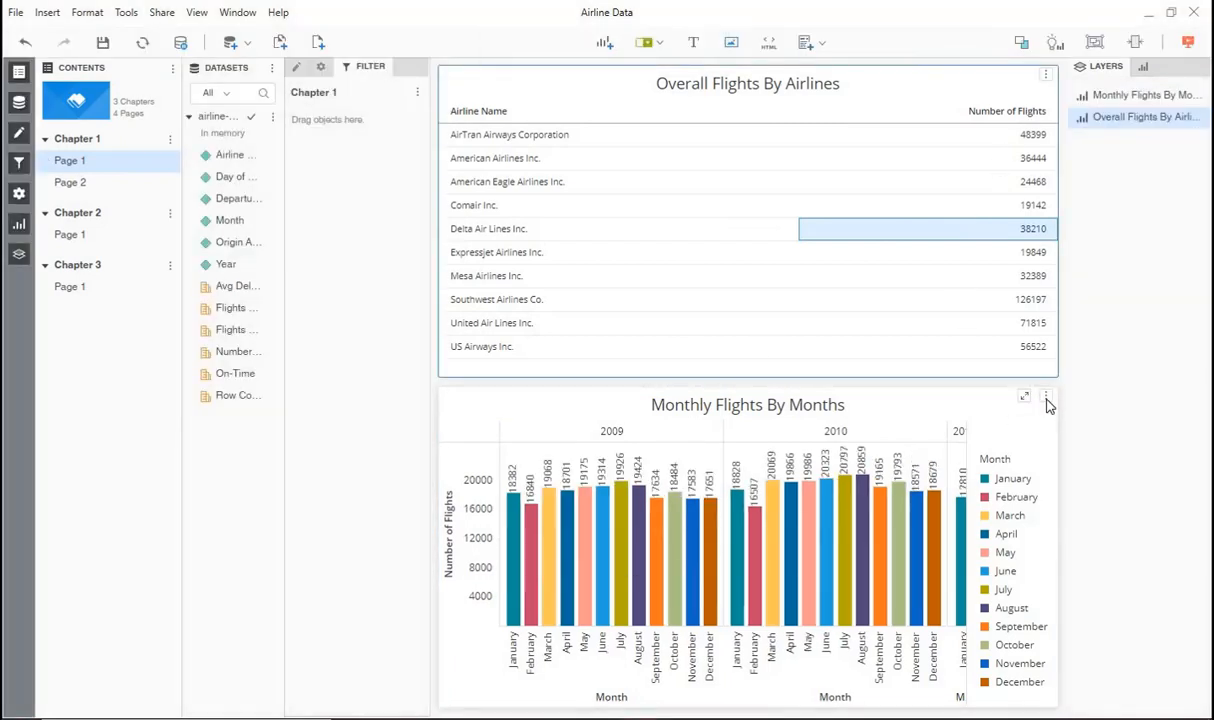
Step: Remove Overall Flights By Airlines as a target of the Monthly Flights By Months chart
{"action": "left_click", "coordinate": [1045, 398]}
{"action": "left_click", "coordinate": [966, 172]}
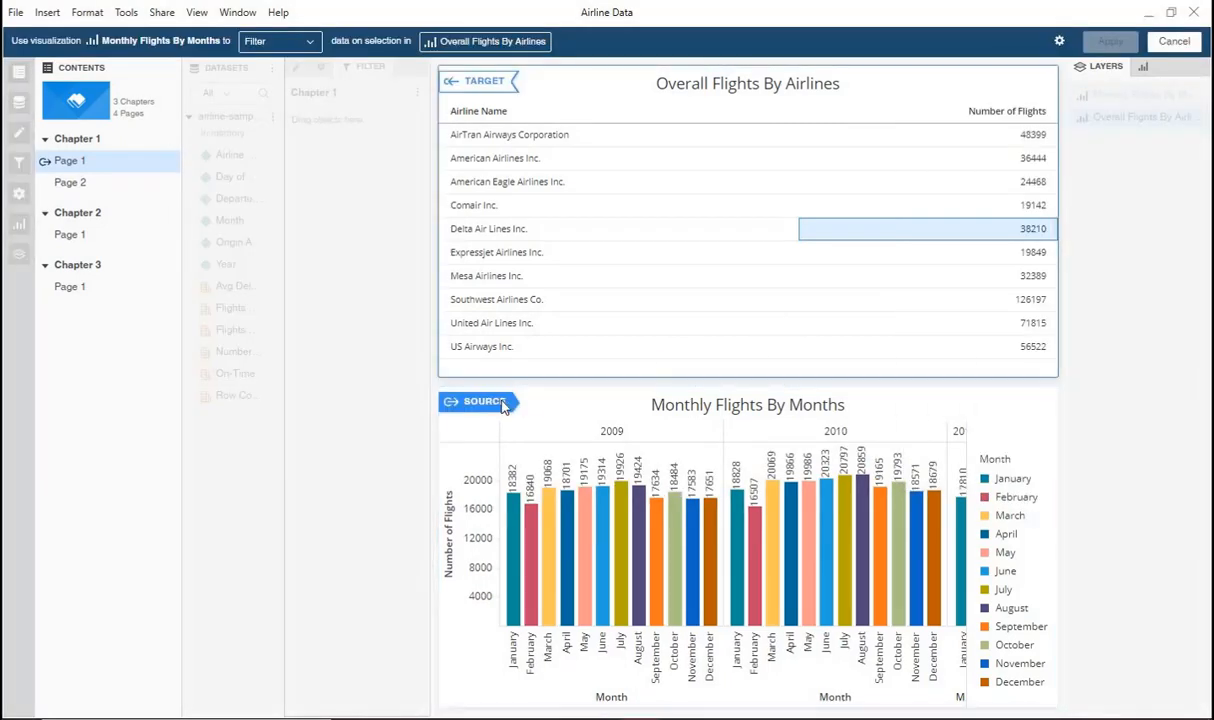
{"action": "left_click", "coordinate": [472, 83]}
{"action": "left_click", "coordinate": [1110, 41]}
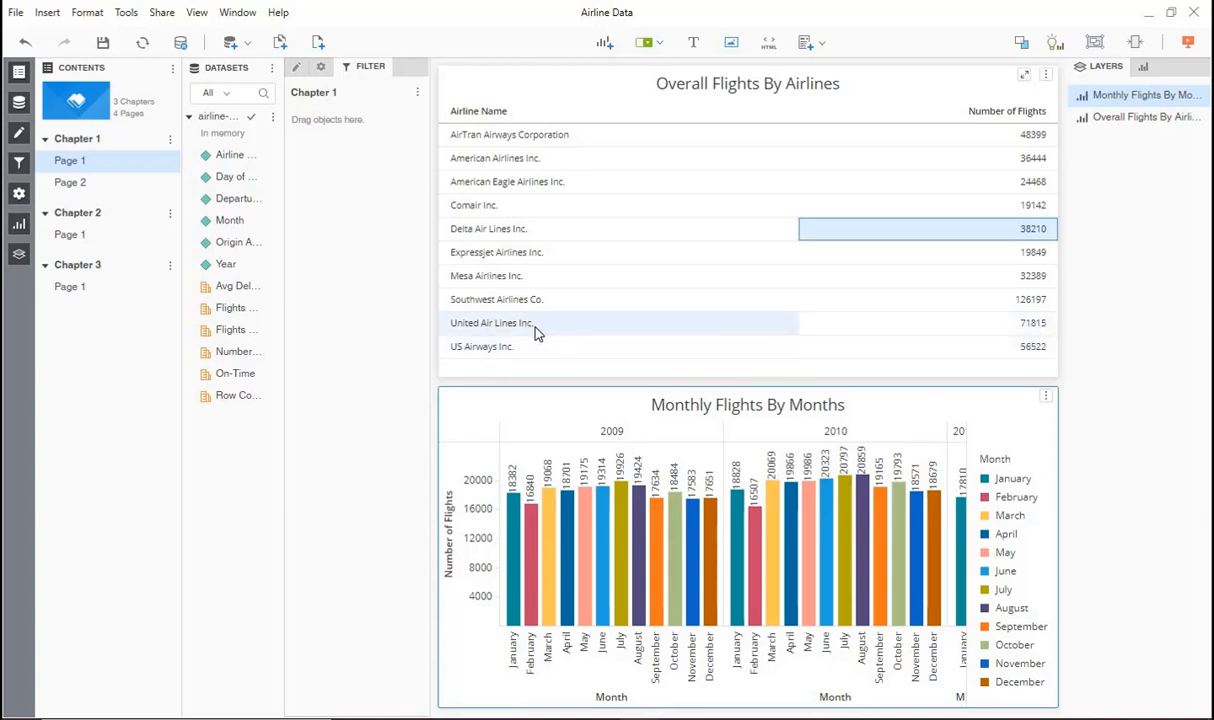
Step: Keep only United Air Lines Inc. and US Airways Inc. in the Overall Flights By Airlines grid, and clear that filter
{"action": "left_click", "coordinate": [502, 333]}
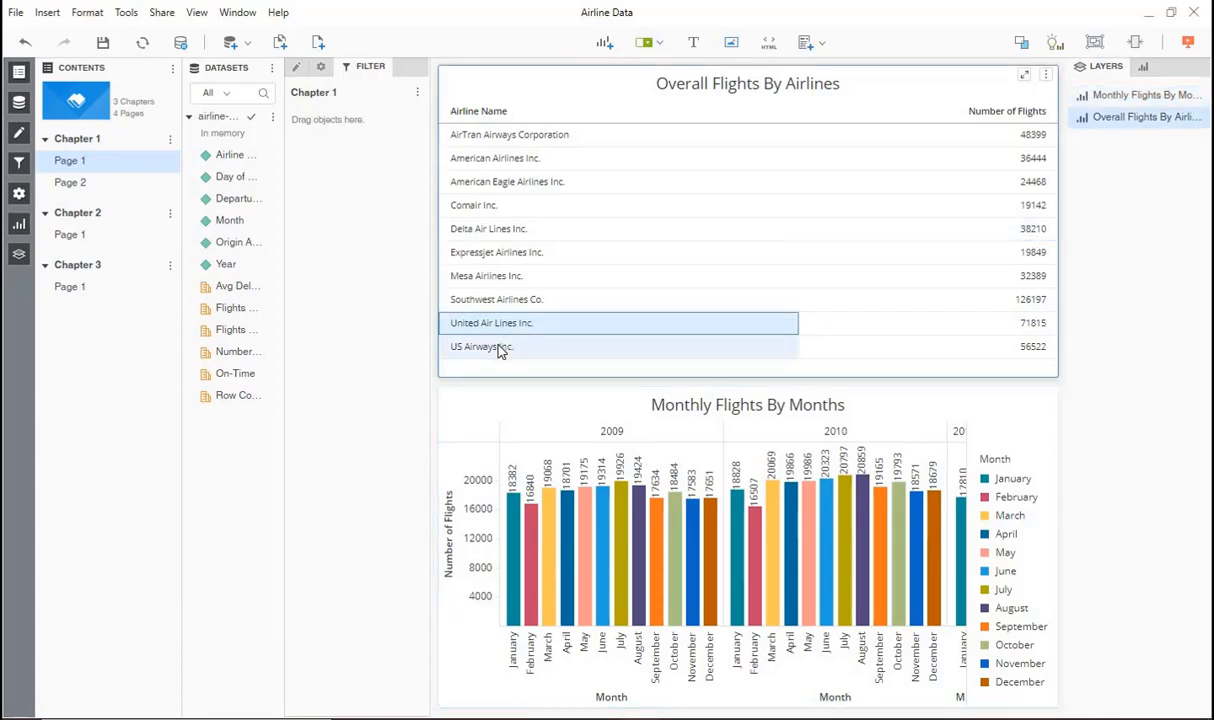
{"action": "left_click", "coordinate": [501, 350], "text": "ctrl"}
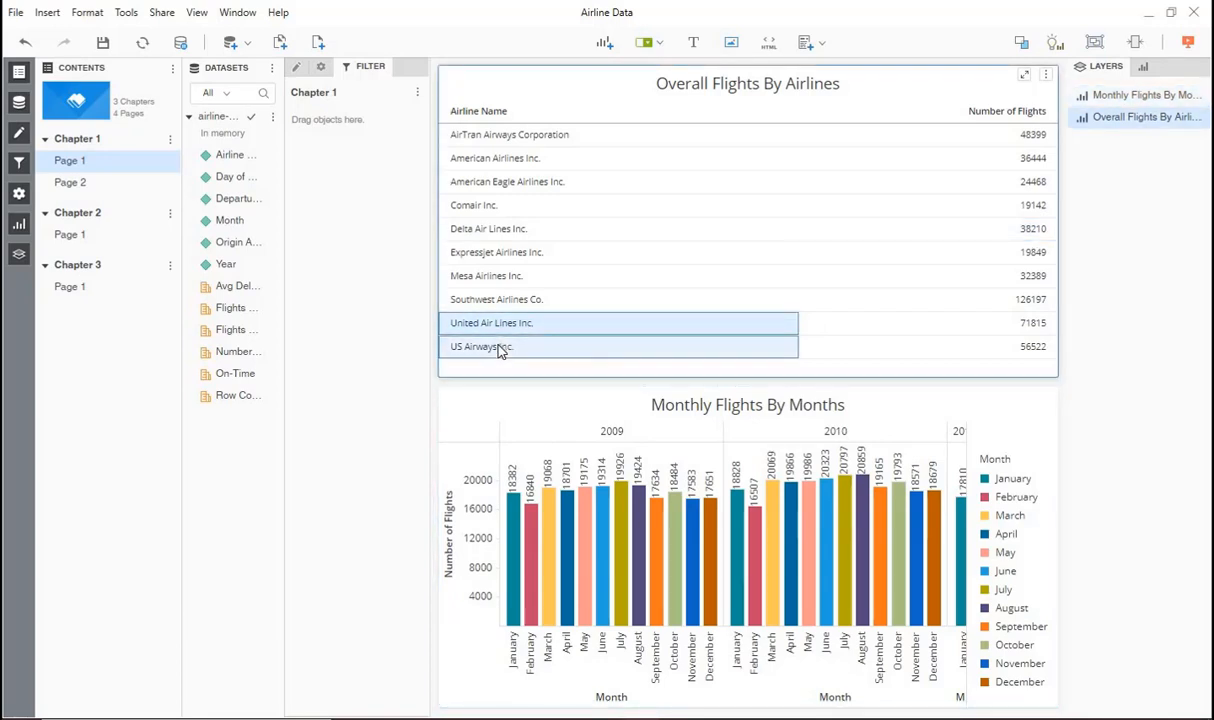
{"action": "right_click", "coordinate": [574, 350]}
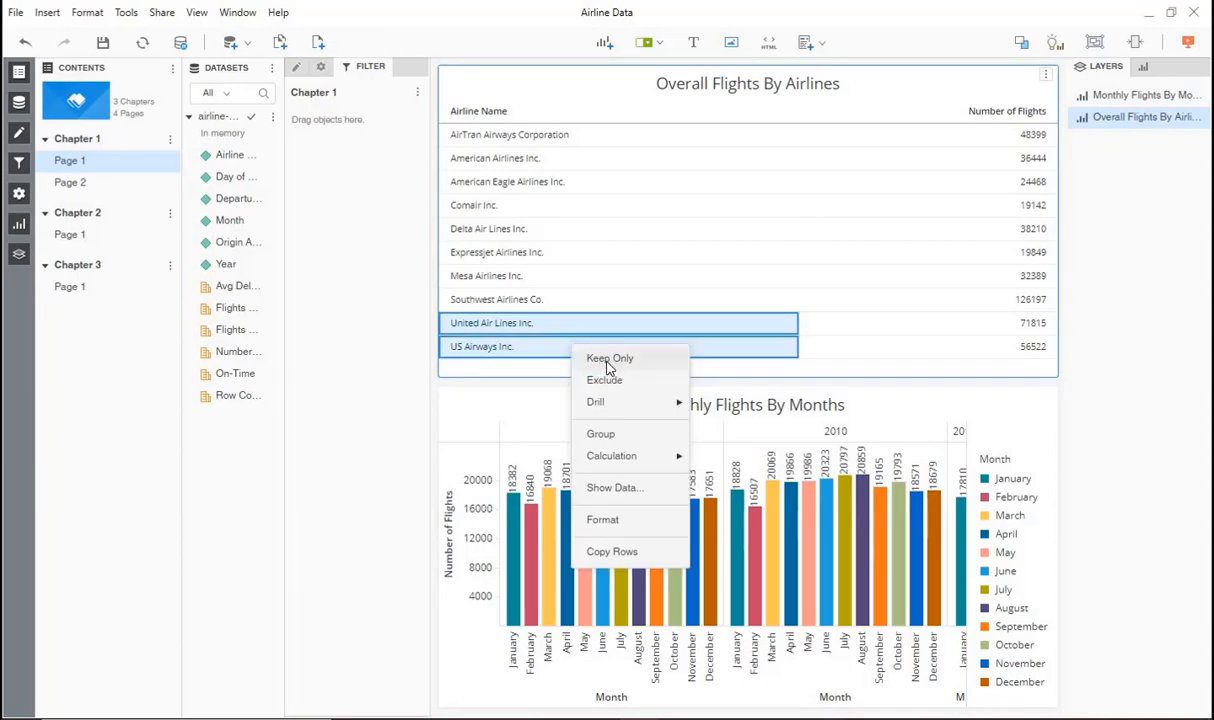
{"action": "left_click", "coordinate": [609, 362]}
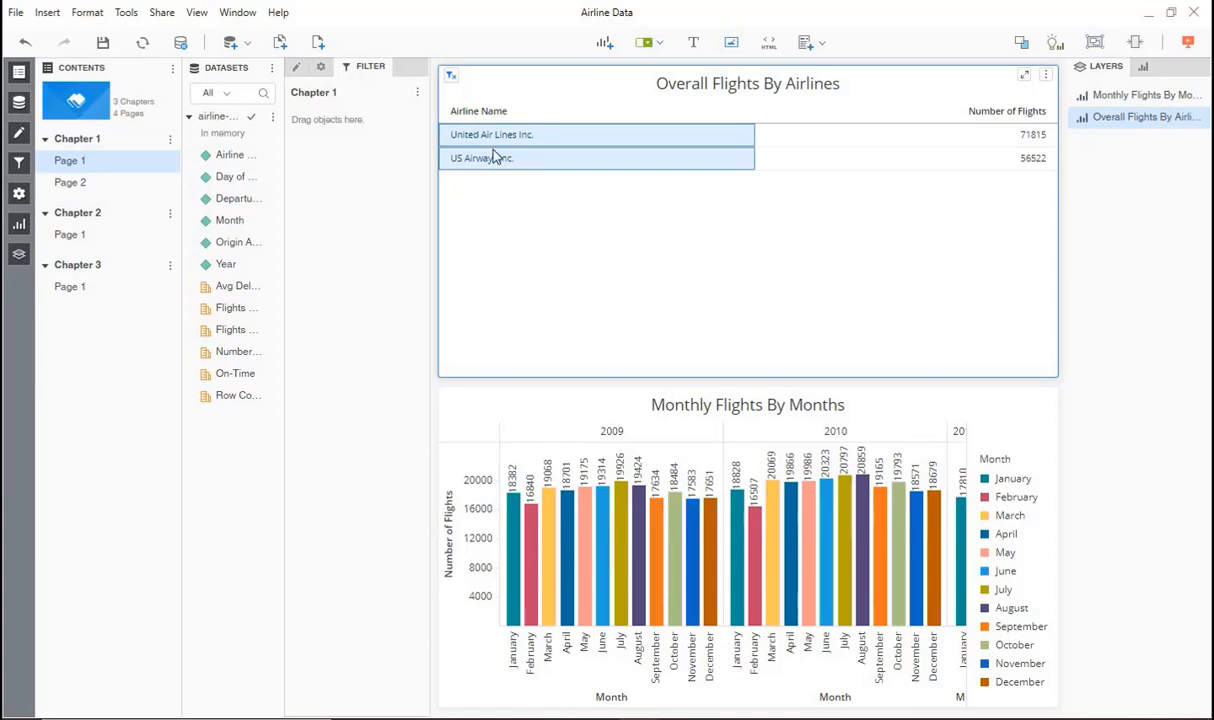
{"action": "left_click", "coordinate": [451, 80]}
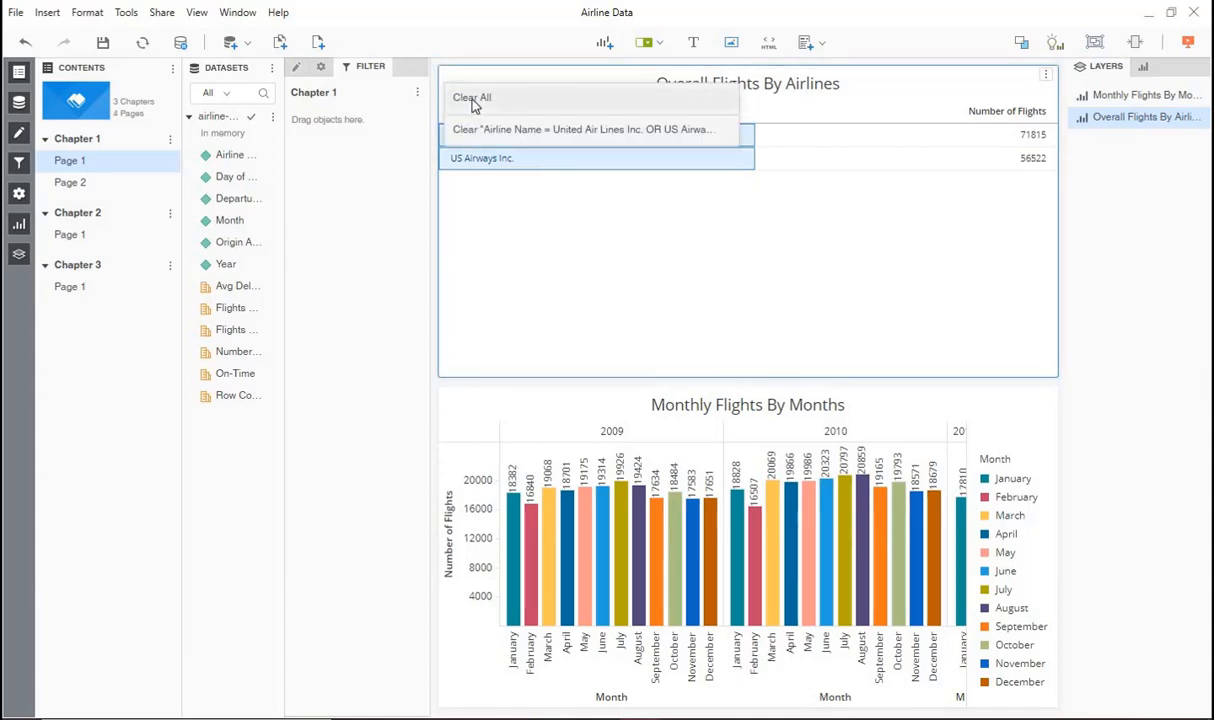
{"action": "left_click", "coordinate": [476, 107]}
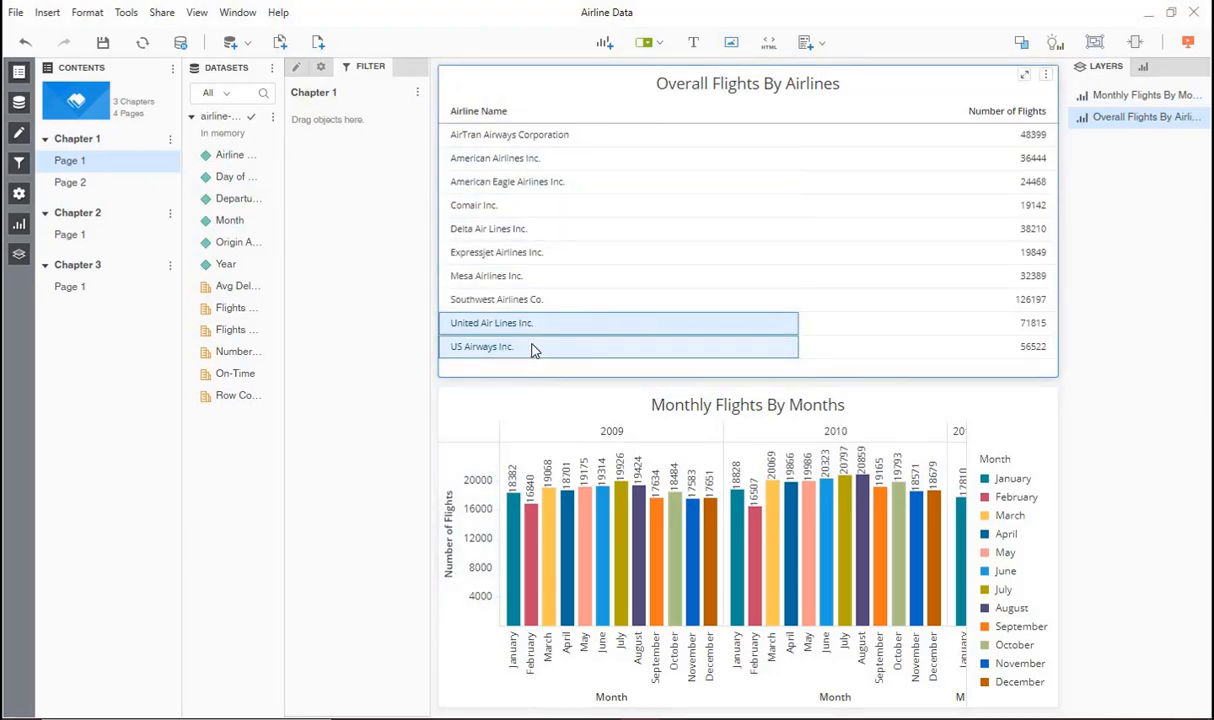
Step: Exclude the airlines from AirTran Airways Corporation through Southwest Airlines Co. from the Overall Flights By Airlines grid, and clear that filter
{"action": "left_click", "coordinate": [497, 305]}
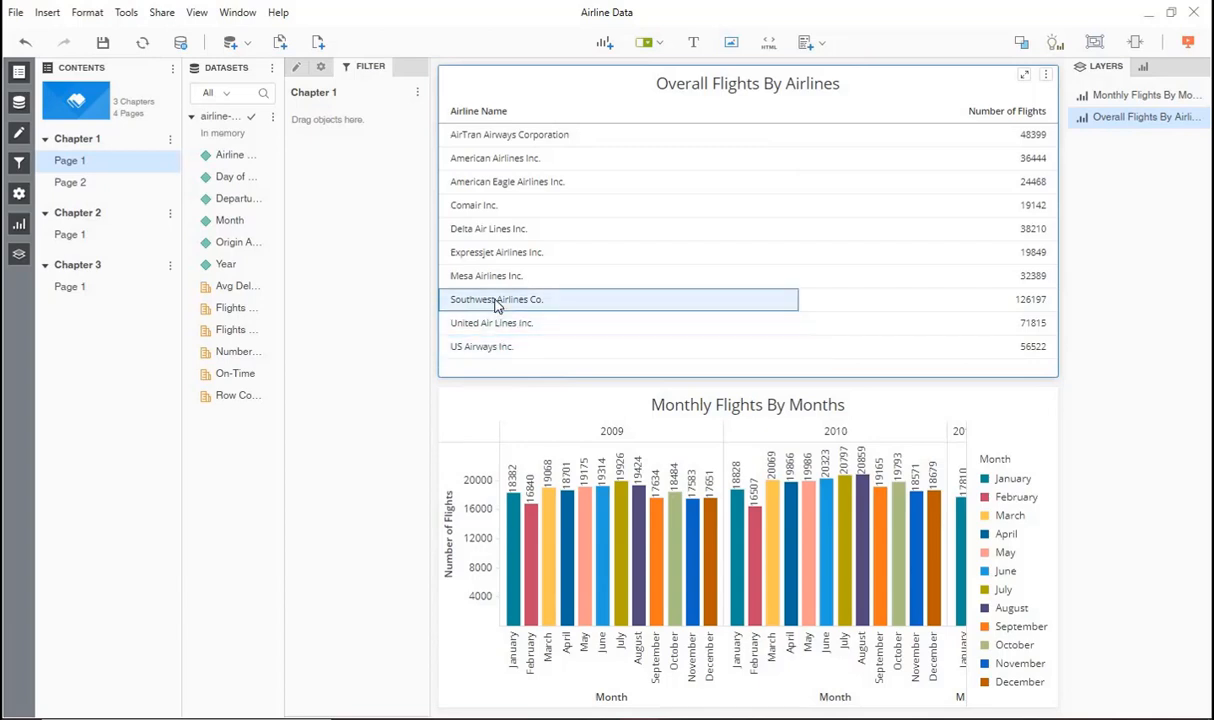
{"action": "left_click", "coordinate": [500, 278], "text": "ctrl"}
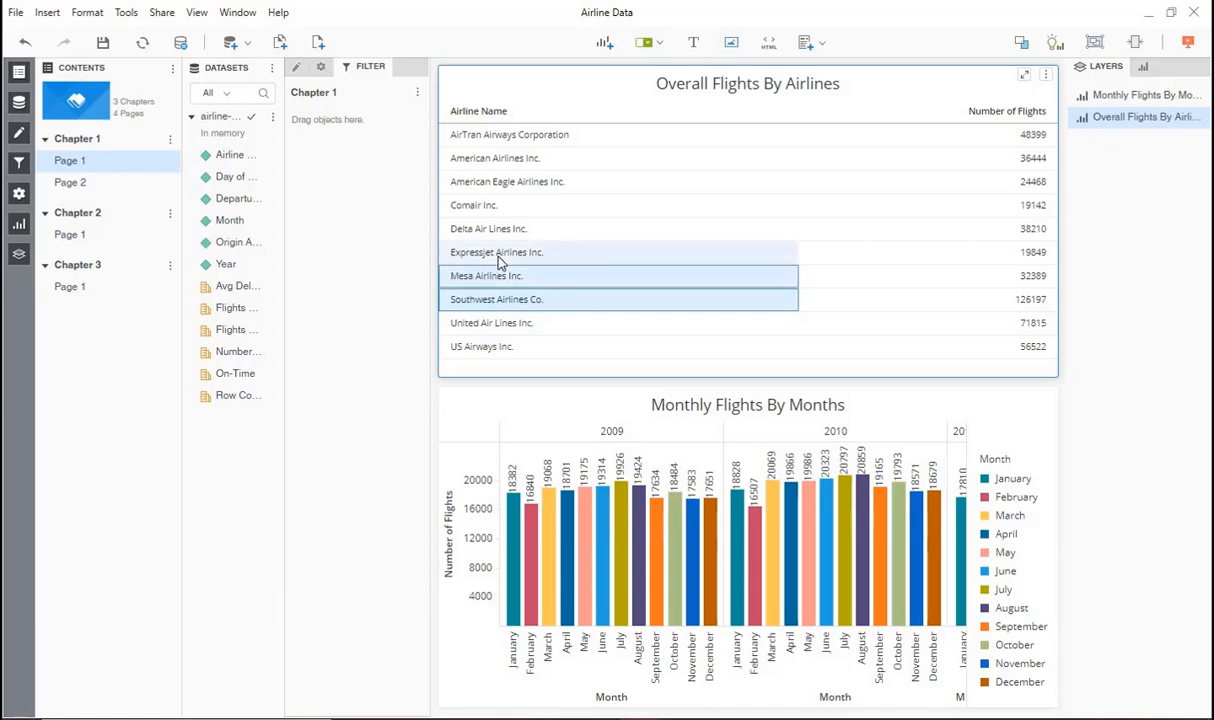
{"action": "left_click", "coordinate": [480, 292]}
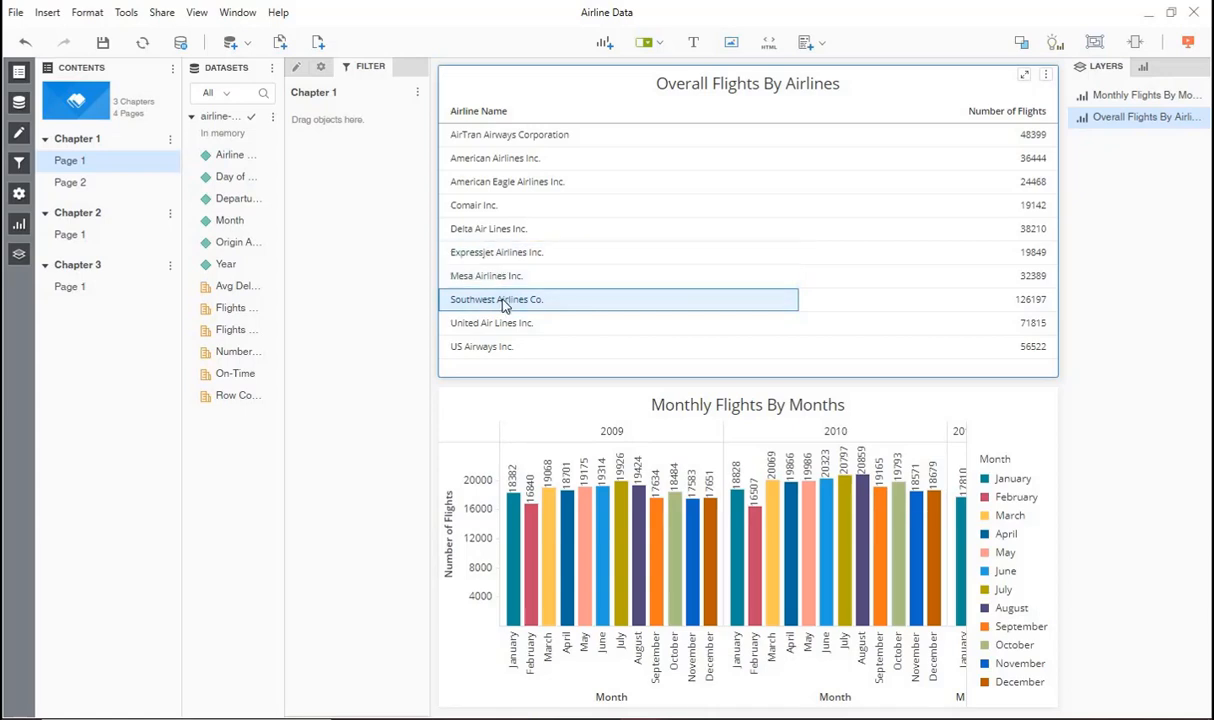
{"action": "left_click", "coordinate": [509, 140], "text": "shift"}
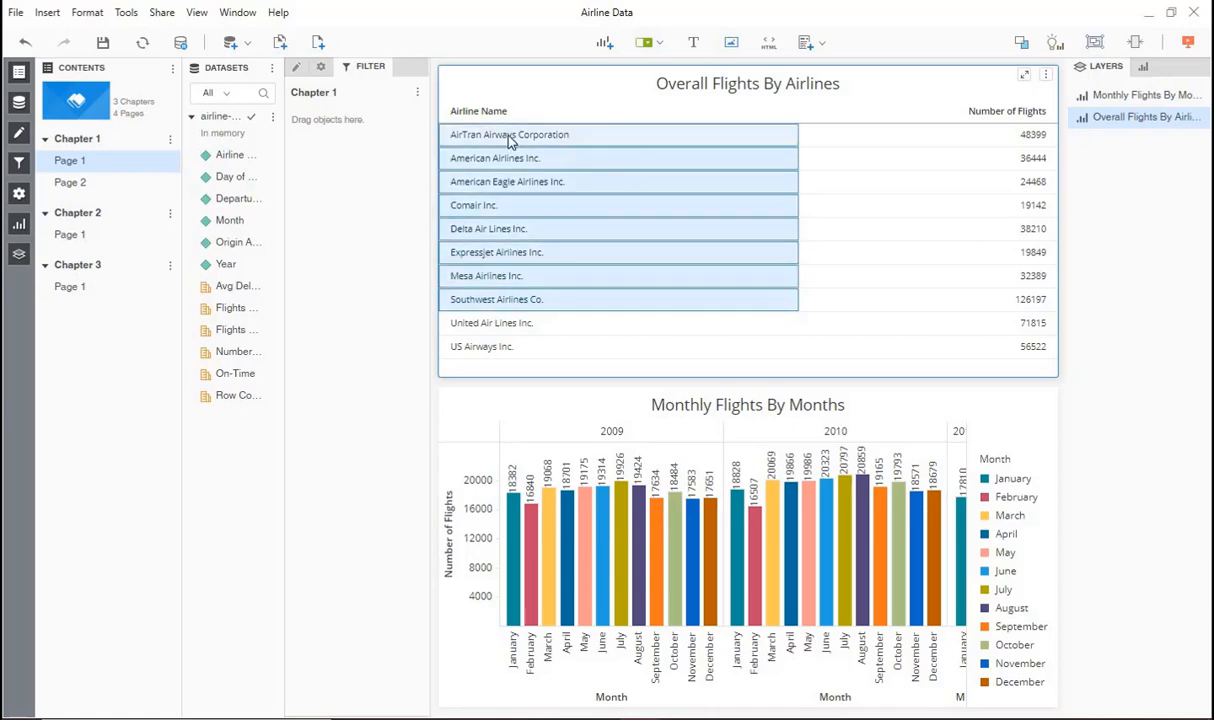
{"action": "right_click", "coordinate": [572, 201]}
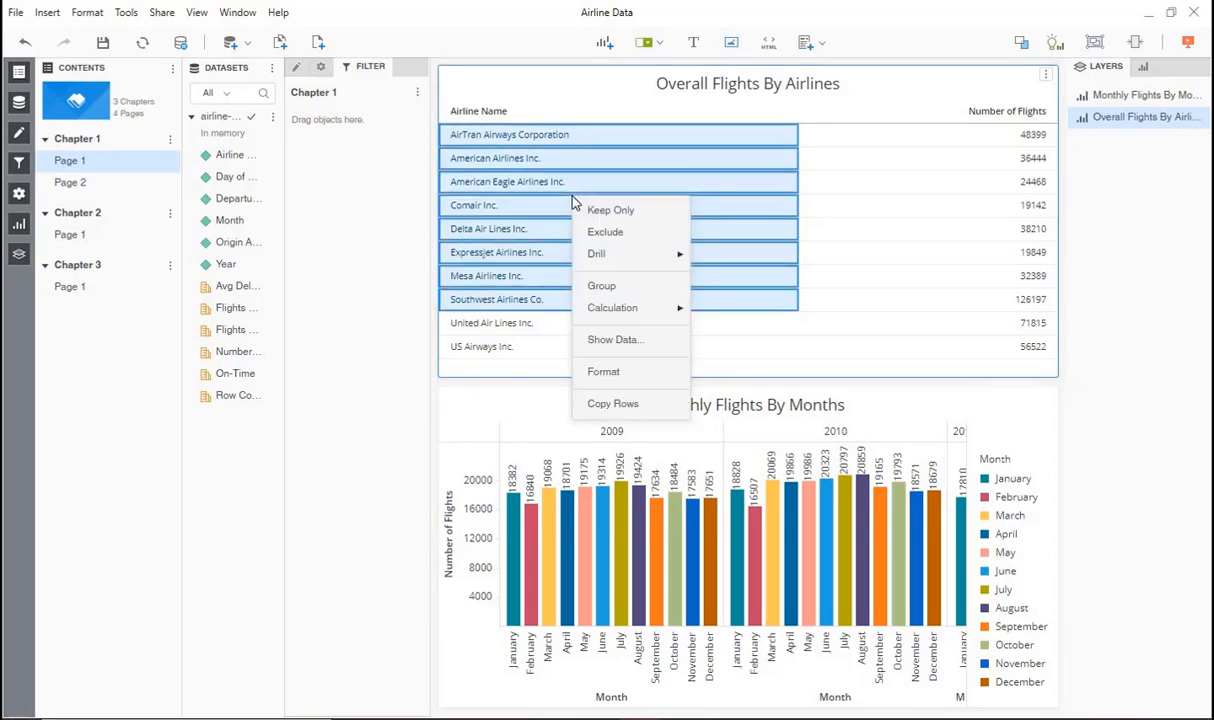
{"action": "left_click", "coordinate": [609, 233]}
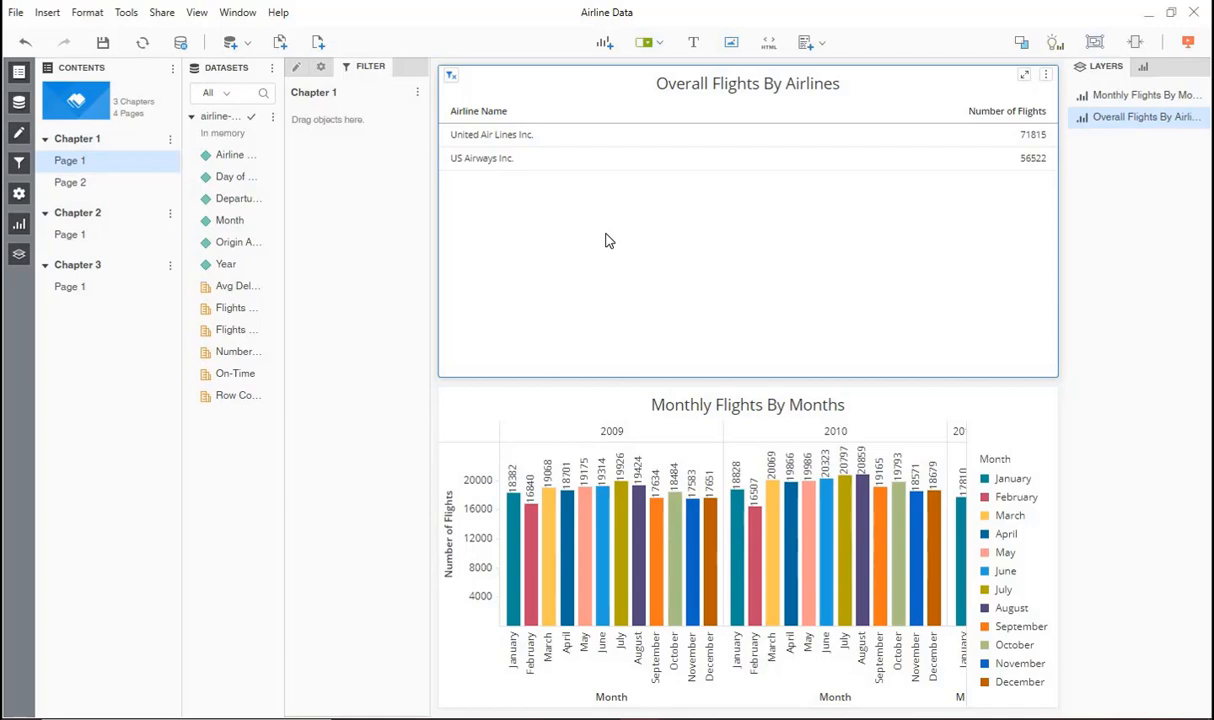
{"action": "left_click", "coordinate": [452, 77]}
{"action": "left_click", "coordinate": [453, 99]}
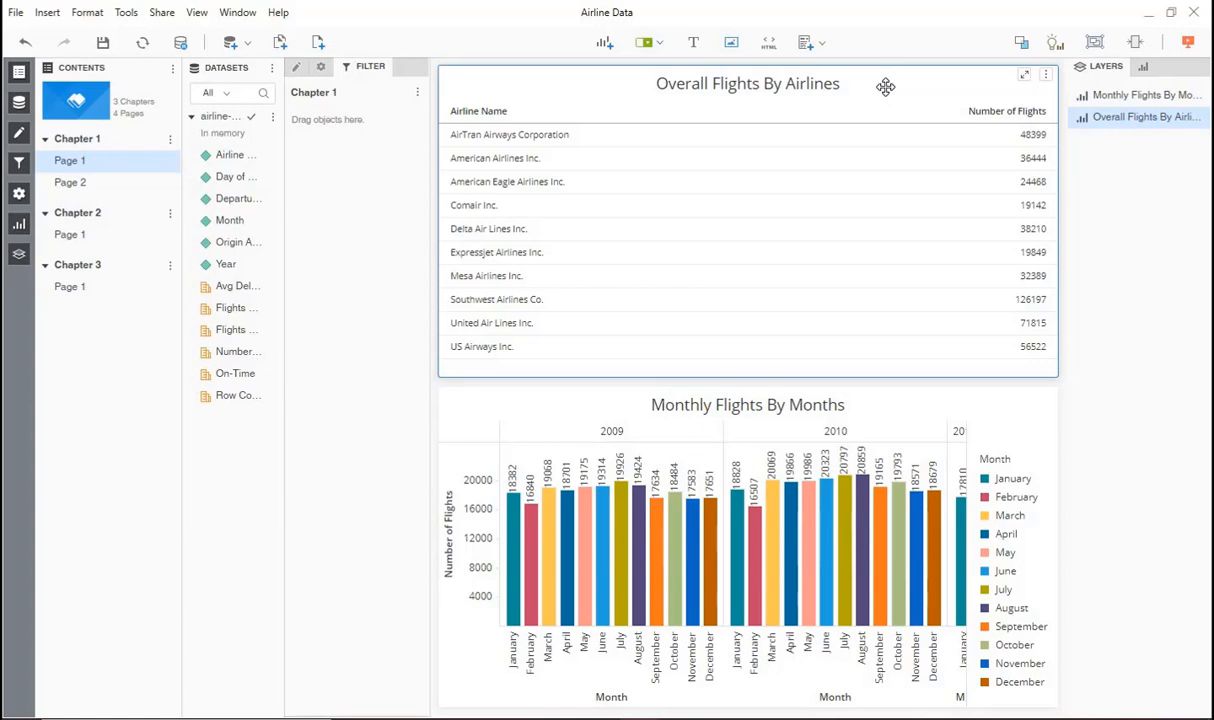
Step: Set the Overall Flights Status grid on Page 2 as the target of the Overall Flights By Airlines grid
{"action": "left_click", "coordinate": [1046, 77]}
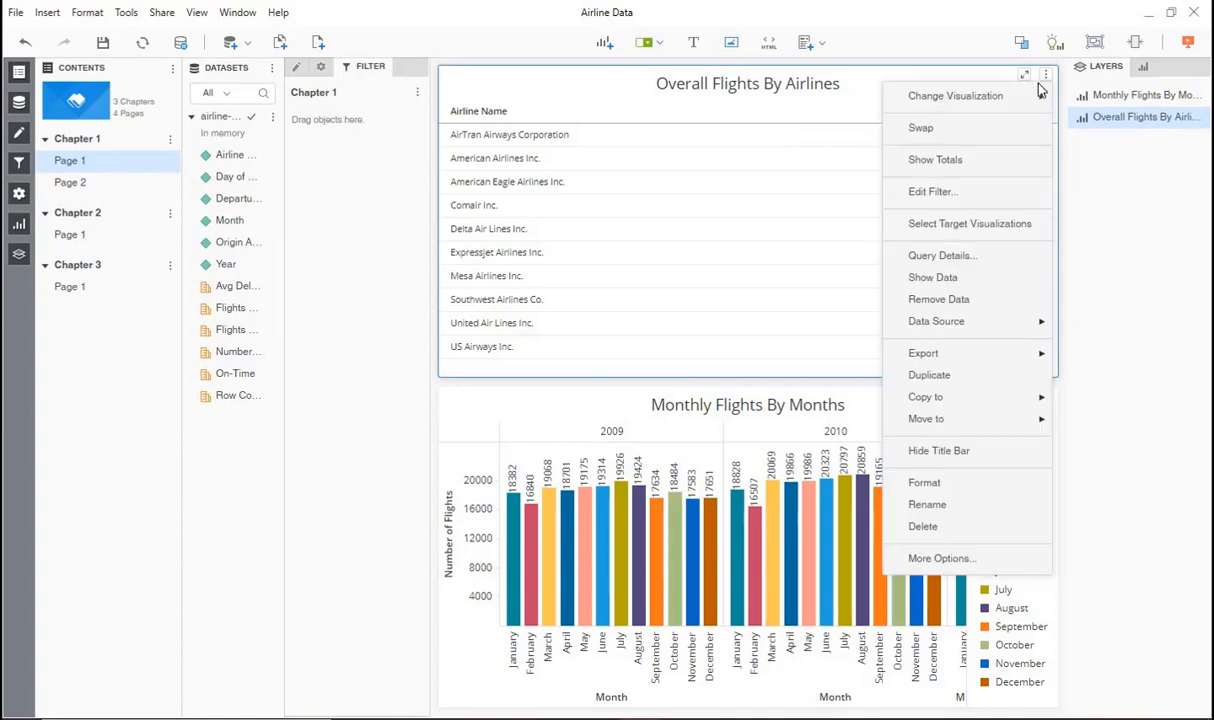
{"action": "left_click", "coordinate": [955, 226]}
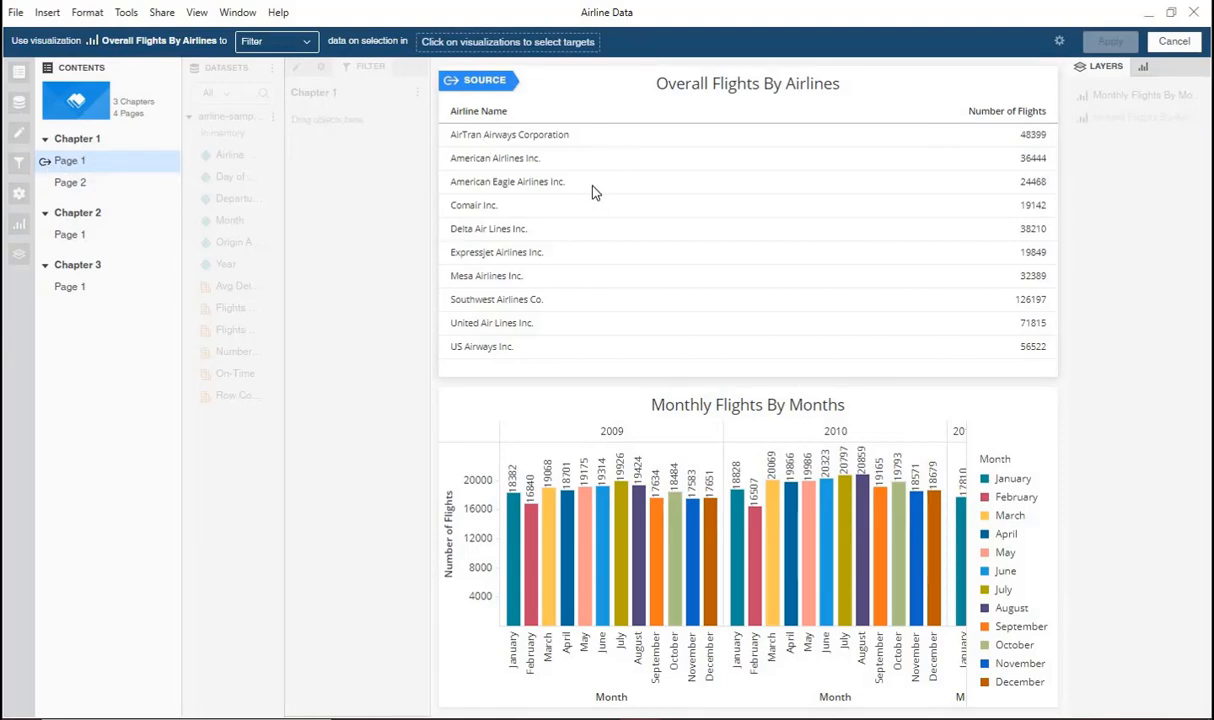
{"action": "left_click", "coordinate": [72, 185]}
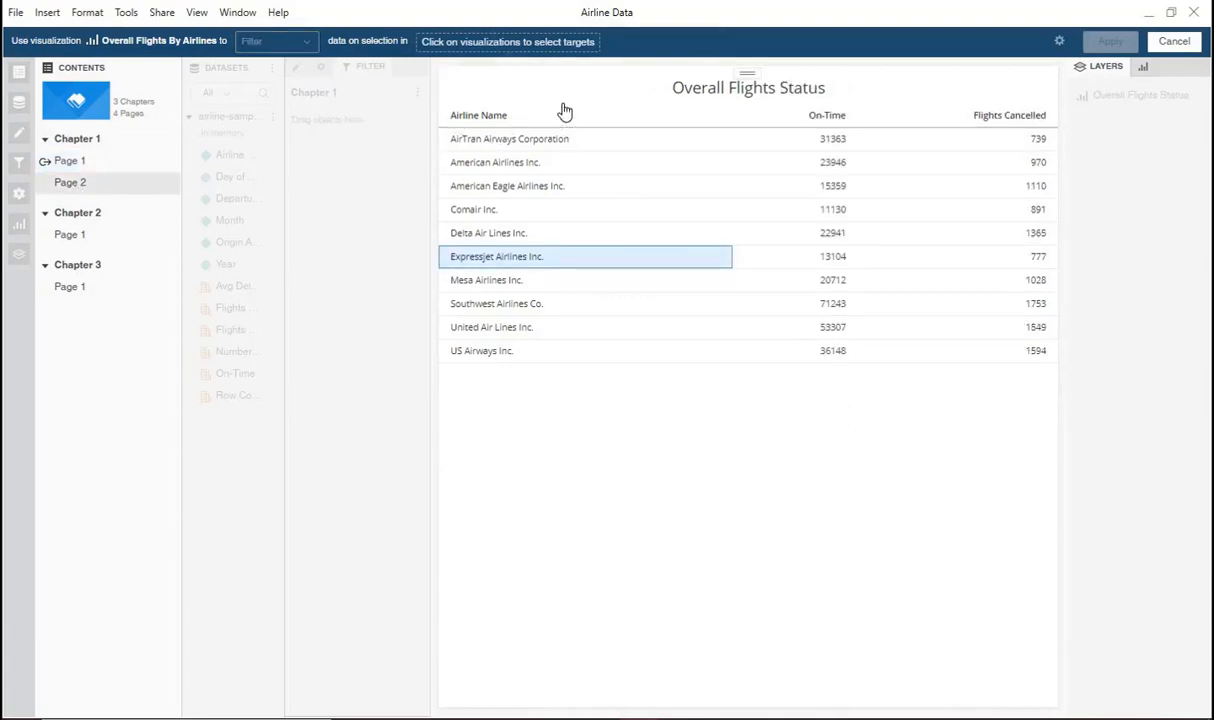
{"action": "left_click", "coordinate": [714, 452]}
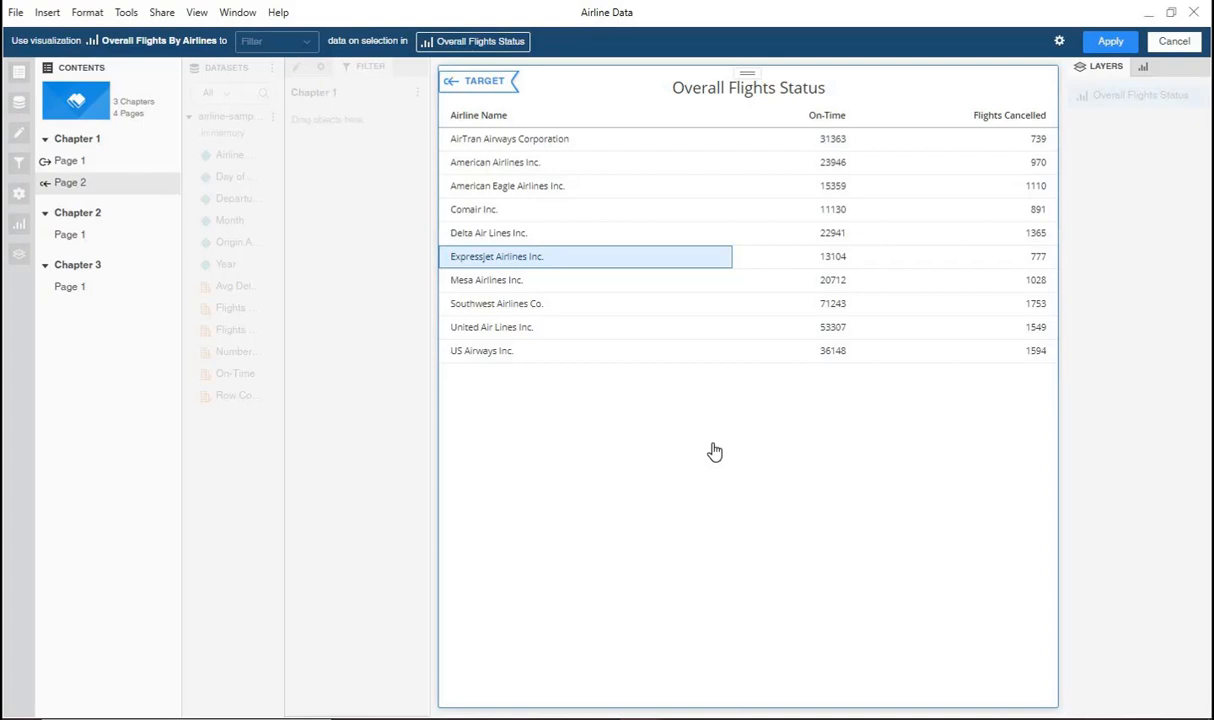
{"action": "left_click", "coordinate": [1110, 42]}
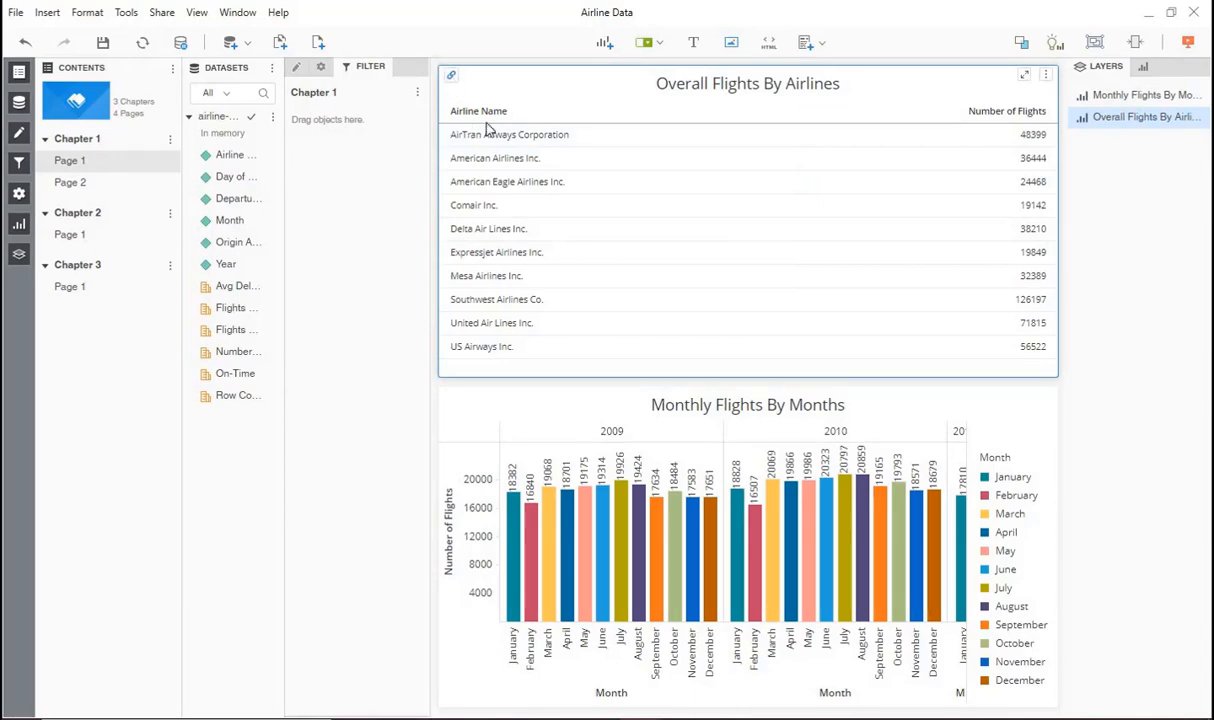
Step: Select the Expressjet, Comair and AirTran flight counts in turn on Page 1 and examine how Overall Flights Status on Page 2 responds
{"action": "left_click", "coordinate": [72, 182]}
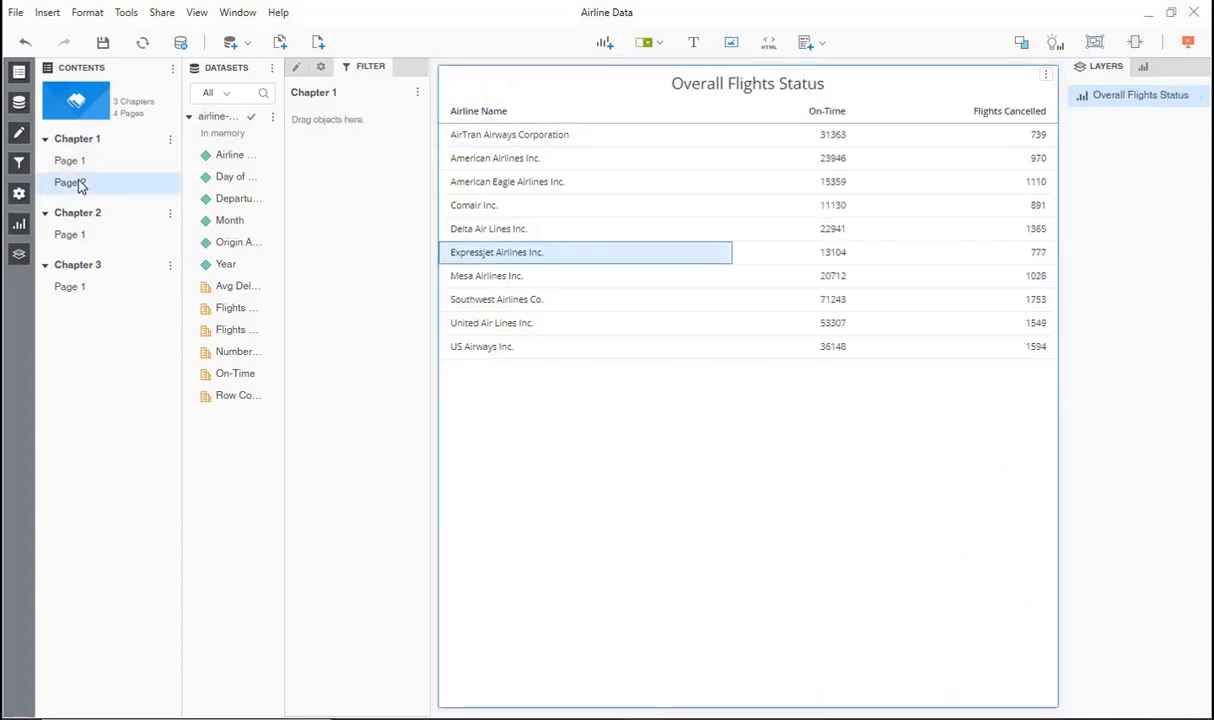
{"action": "left_click", "coordinate": [75, 160]}
{"action": "left_click", "coordinate": [1003, 190]}
{"action": "left_click", "coordinate": [988, 255]}
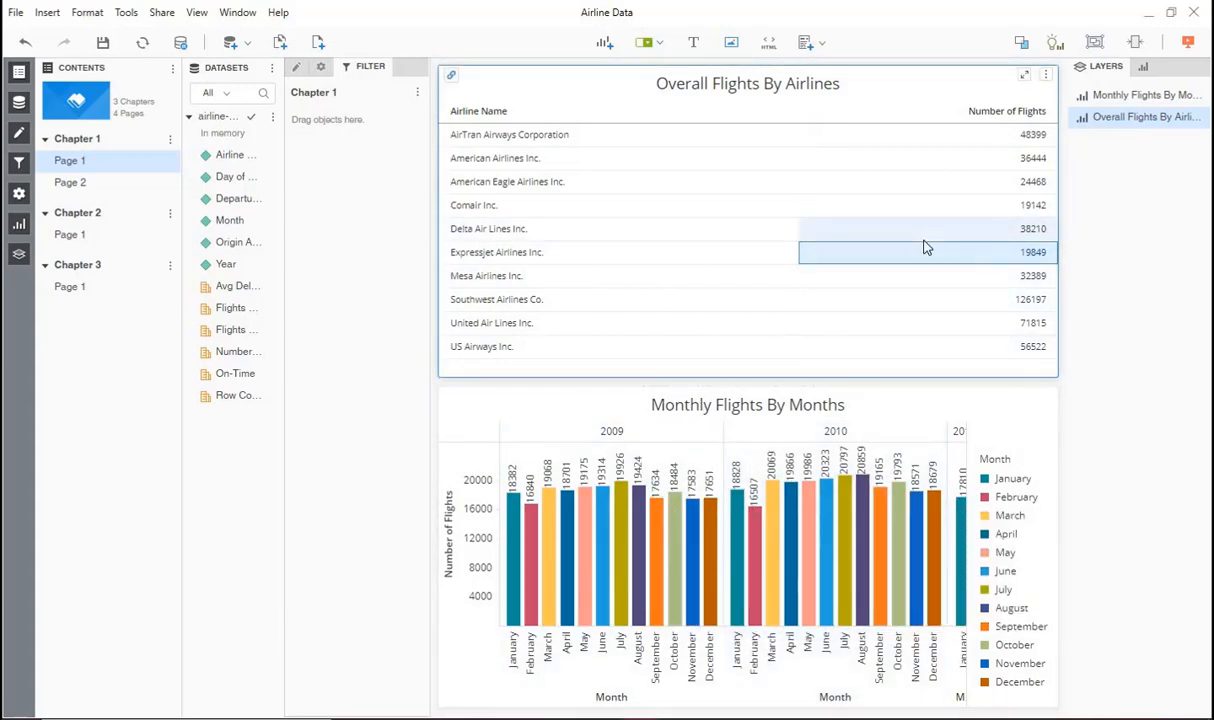
{"action": "left_click", "coordinate": [950, 208]}
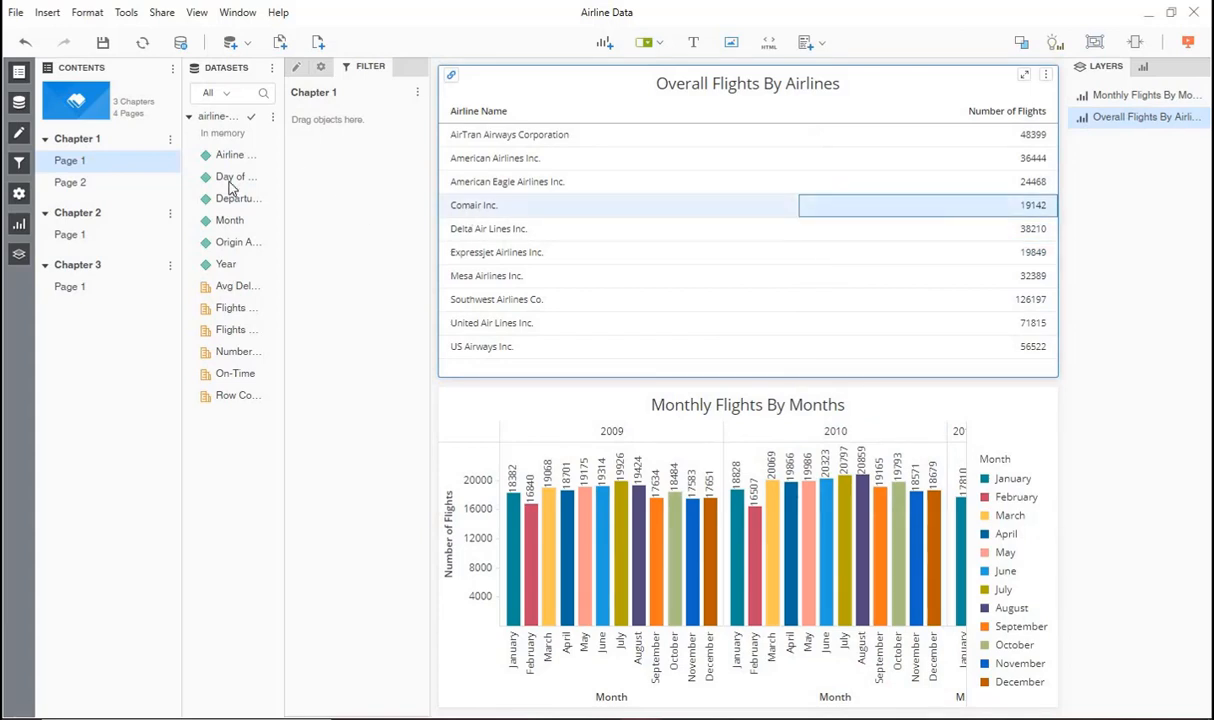
{"action": "left_click", "coordinate": [84, 187]}
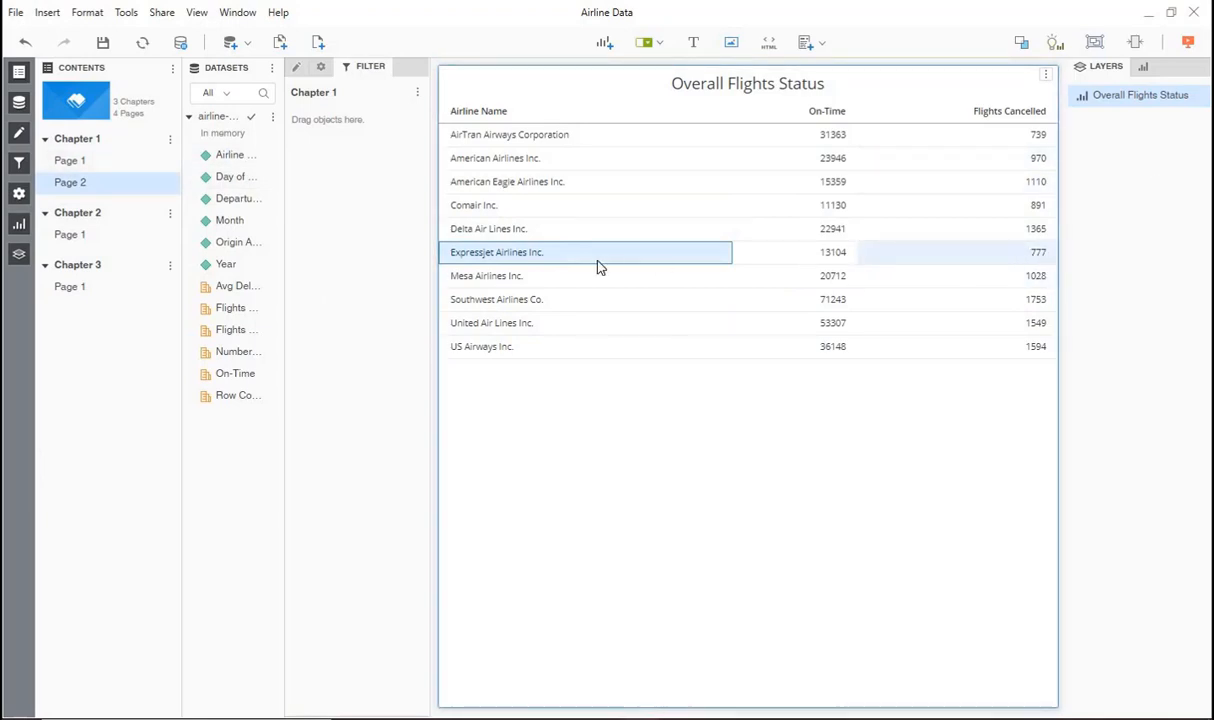
{"action": "left_click", "coordinate": [84, 162]}
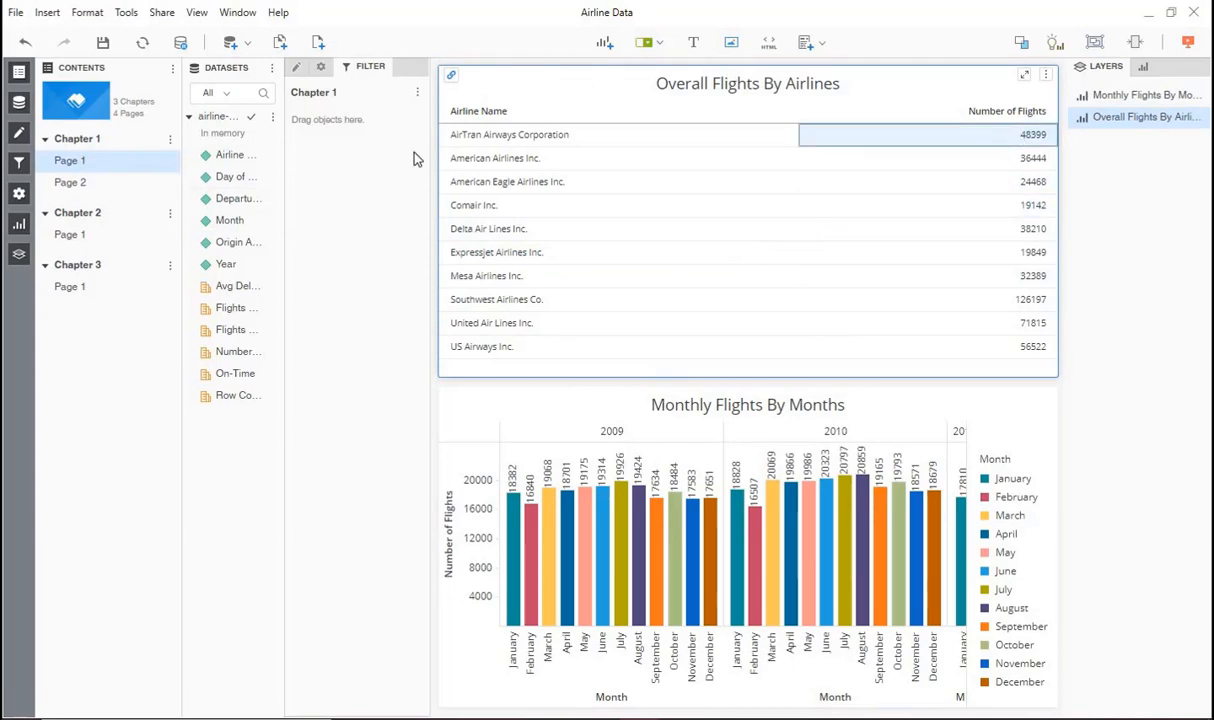
{"action": "left_click", "coordinate": [82, 183]}
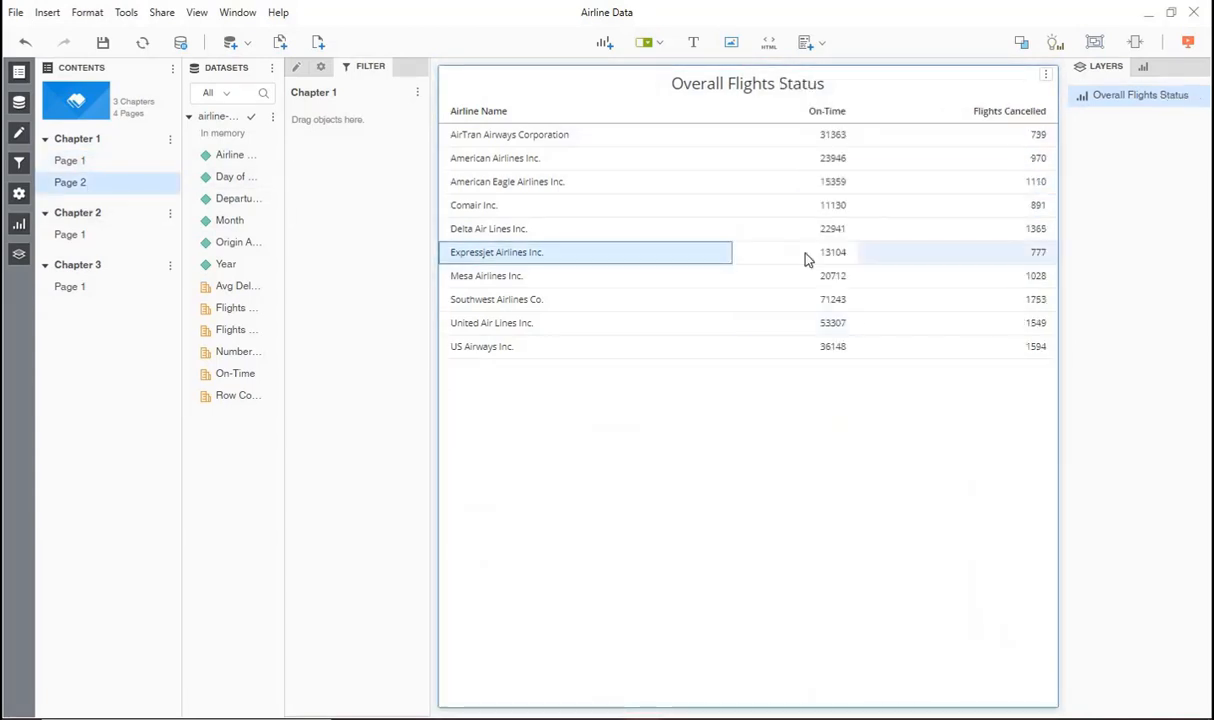
Step: Go from the Expressjet Airlines Inc. flight count on Page 1 to Page 2, filtering Overall Flights Status to that airline
{"action": "left_click", "coordinate": [76, 162]}
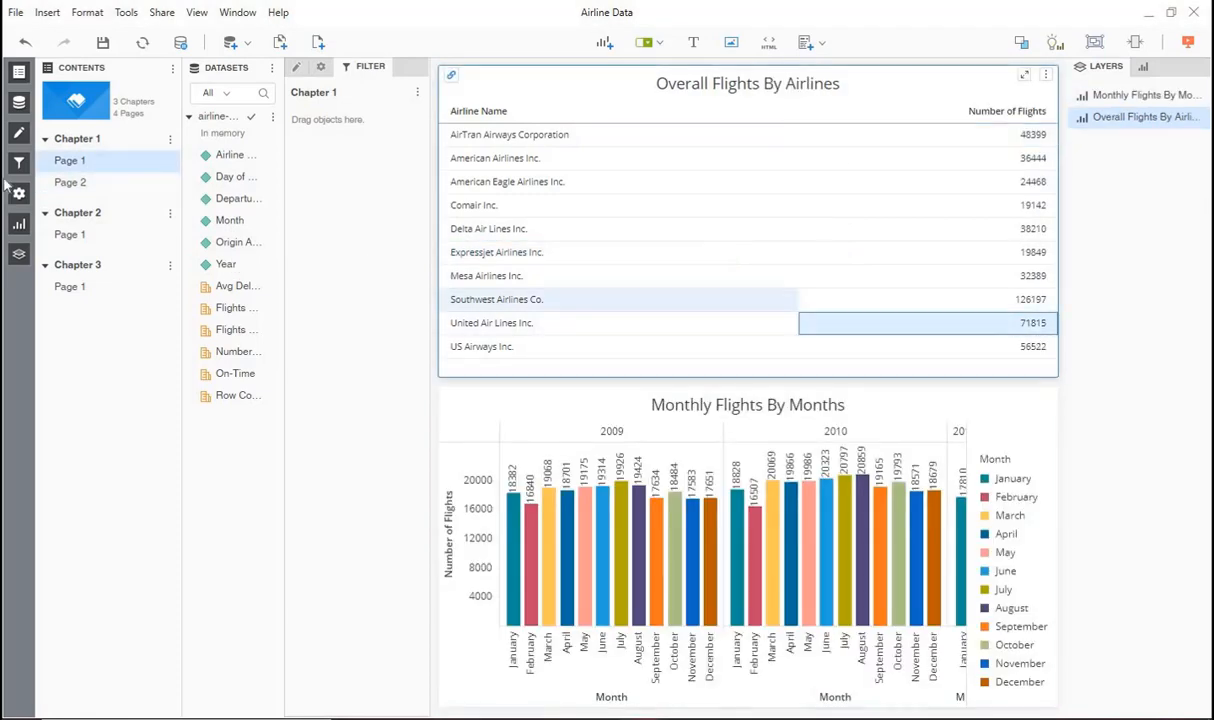
{"action": "left_click", "coordinate": [62, 182]}
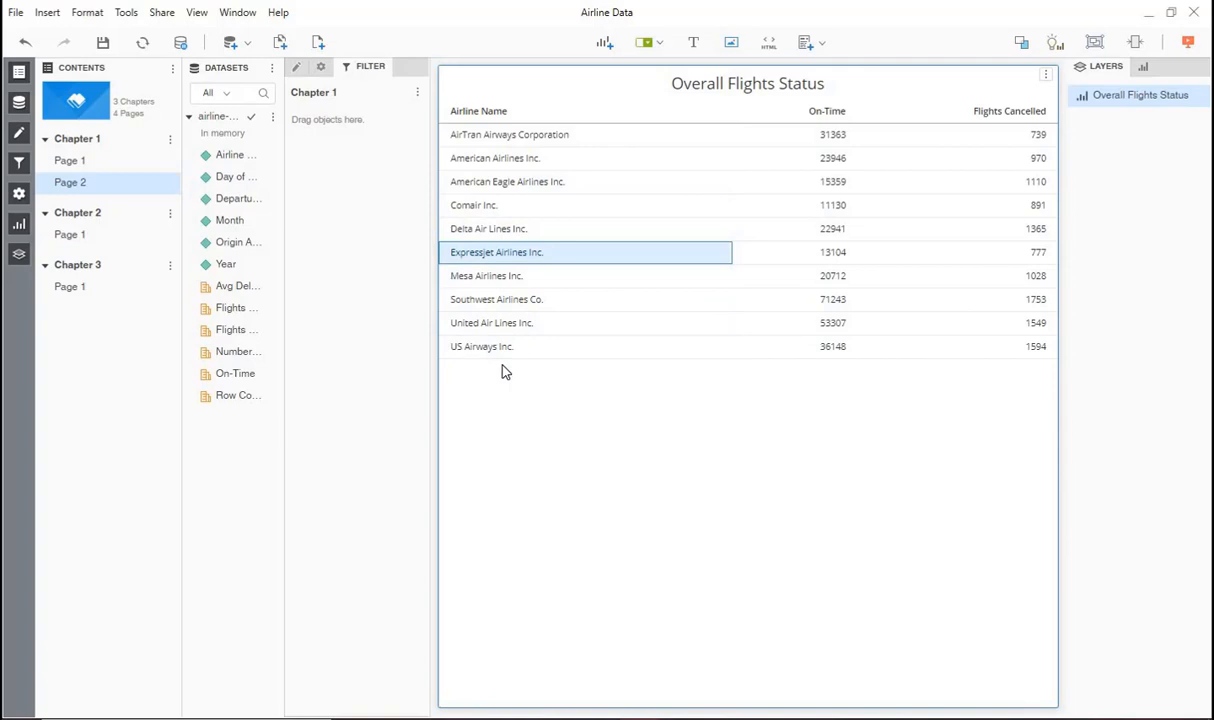
{"action": "left_click", "coordinate": [78, 167]}
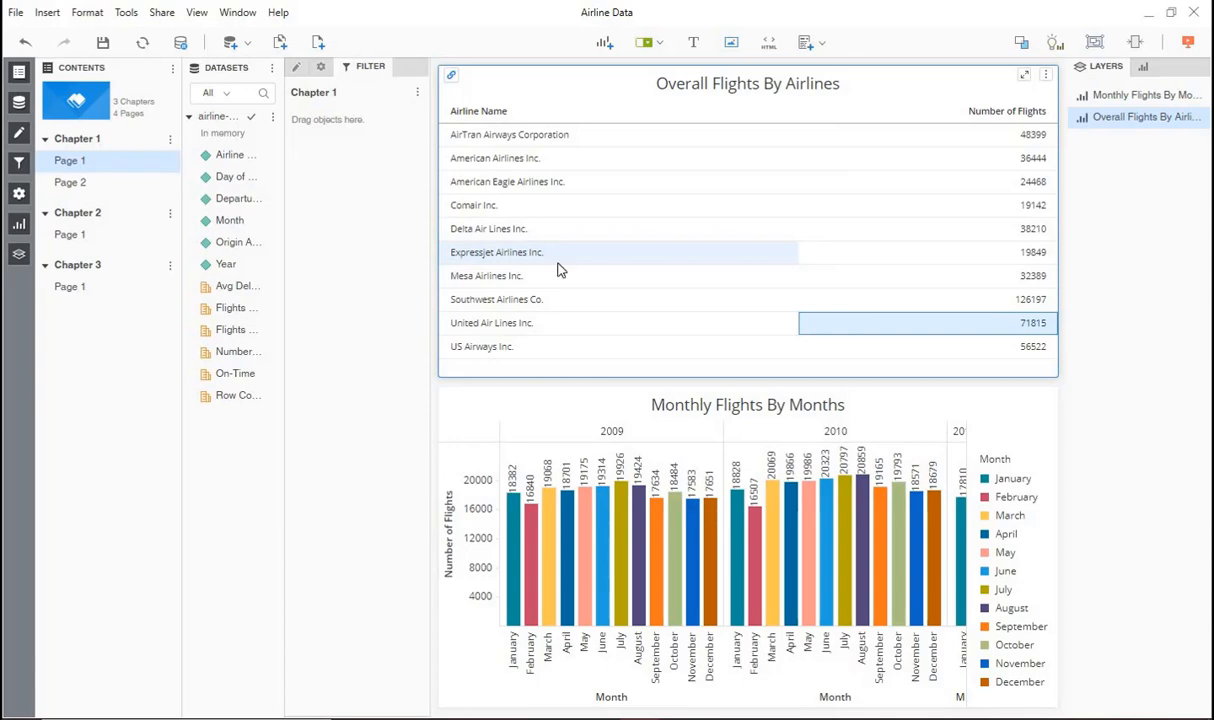
{"action": "right_click", "coordinate": [1010, 264]}
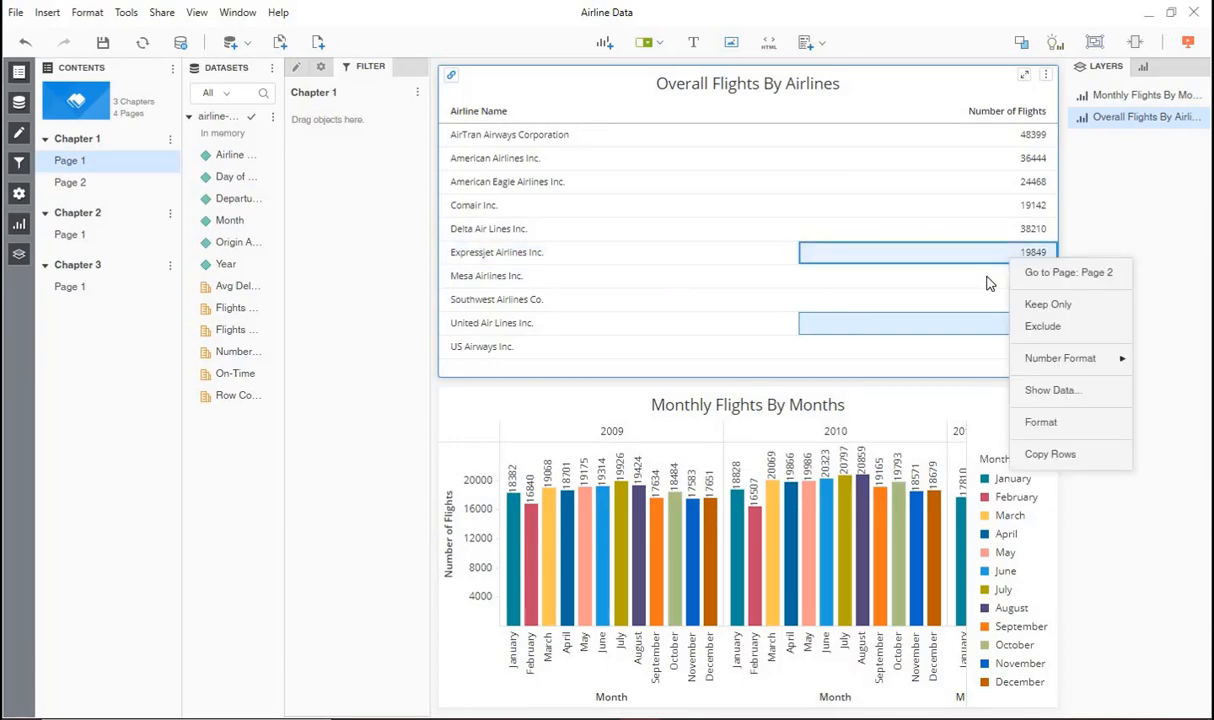
{"action": "left_click", "coordinate": [989, 275]}
{"action": "left_click", "coordinate": [996, 256]}
{"action": "right_click", "coordinate": [996, 257]}
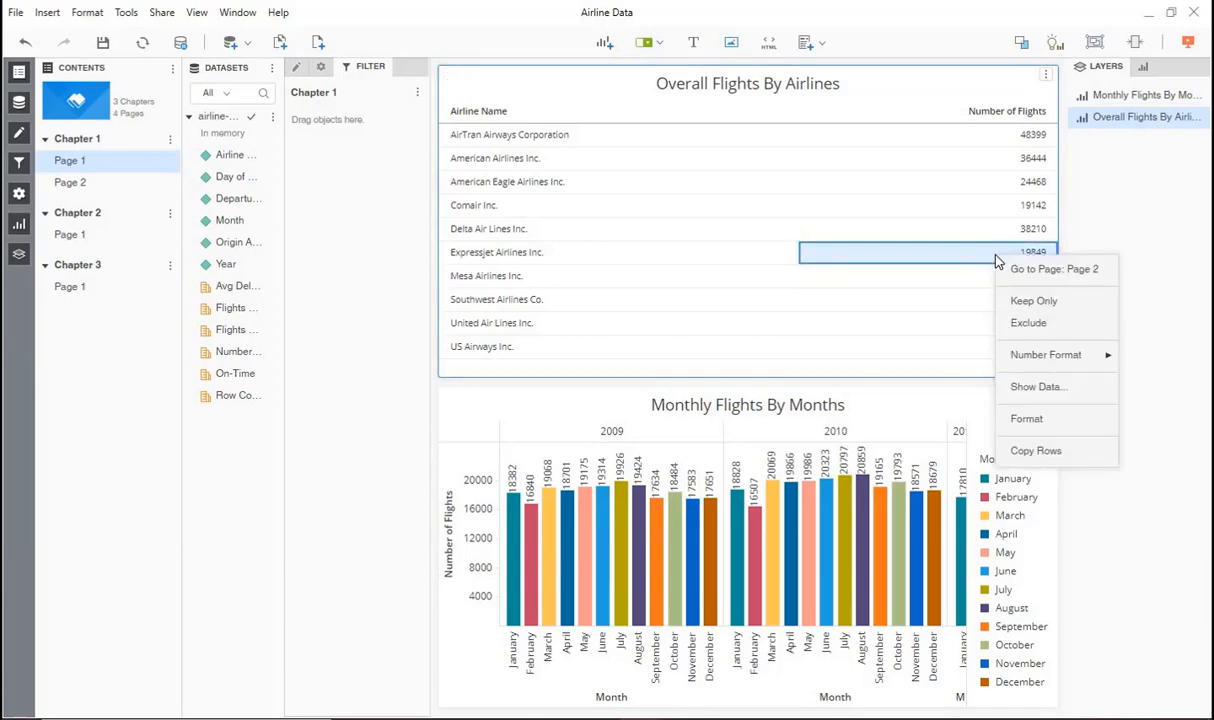
{"action": "left_click", "coordinate": [1061, 271]}
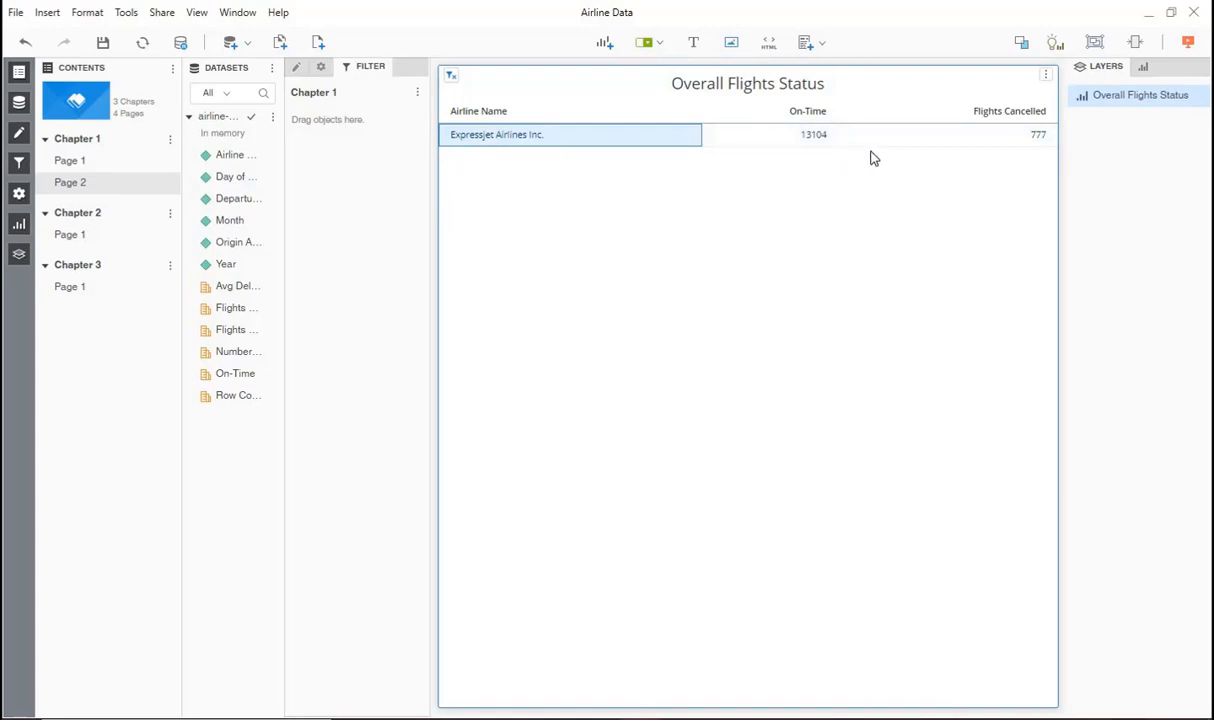
Step: Go from the AirTran Airways Corporation flight count on Page 1 to the filtered Page 2 grid, and clear that airline filter
{"action": "left_click", "coordinate": [68, 162]}
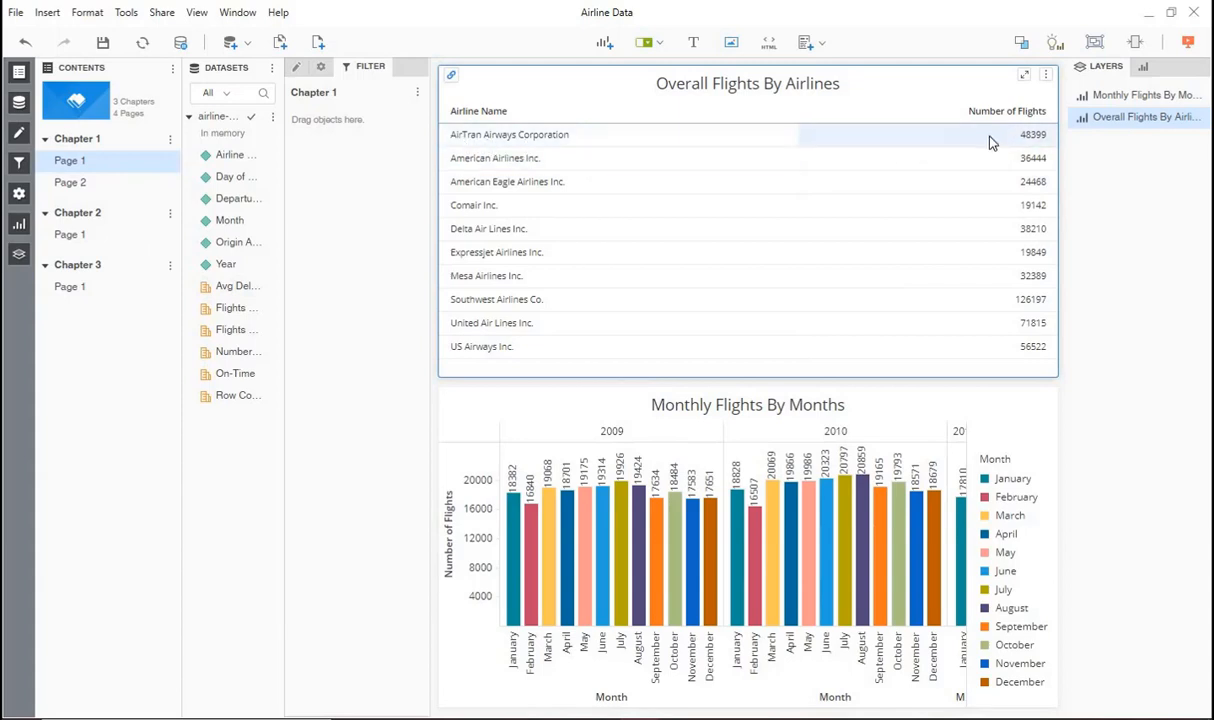
{"action": "right_click", "coordinate": [958, 137]}
{"action": "left_click", "coordinate": [1030, 150]}
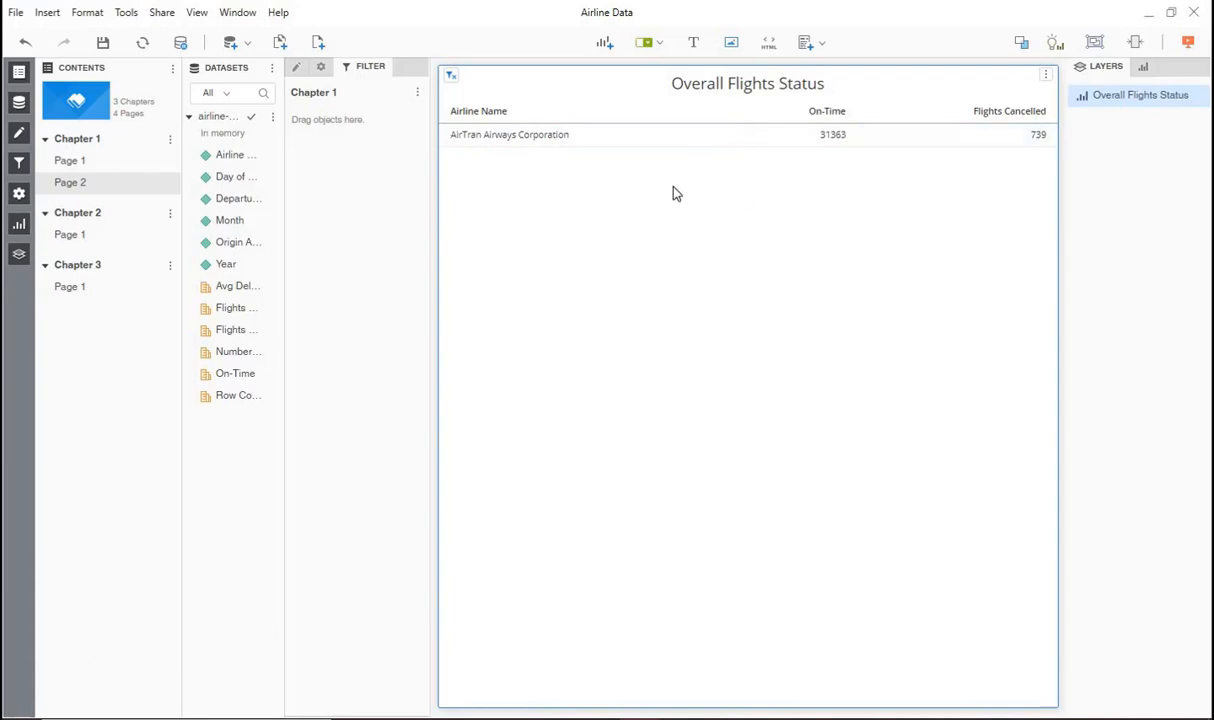
{"action": "left_click", "coordinate": [452, 79]}
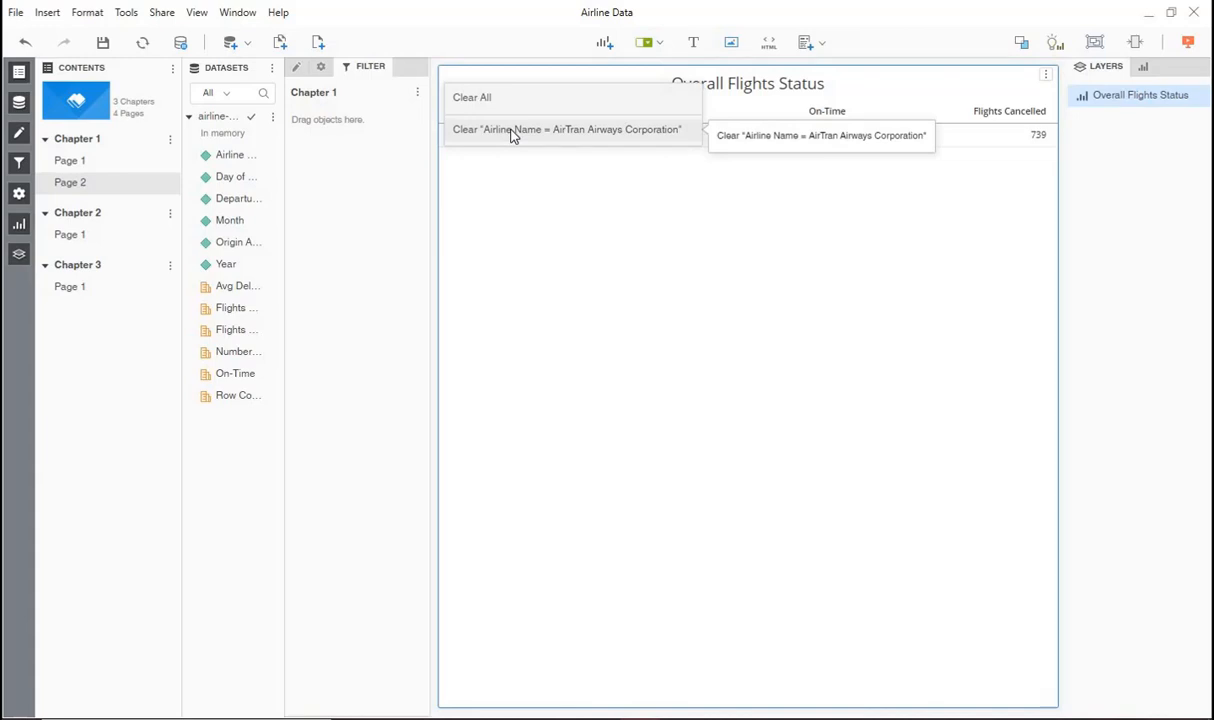
{"action": "left_click", "coordinate": [512, 131]}
Step: Go from the Southwest Airlines Co. flight count to the filtered Page 2 grid, clear that filter, and return to Page 1
{"action": "left_click", "coordinate": [70, 161]}
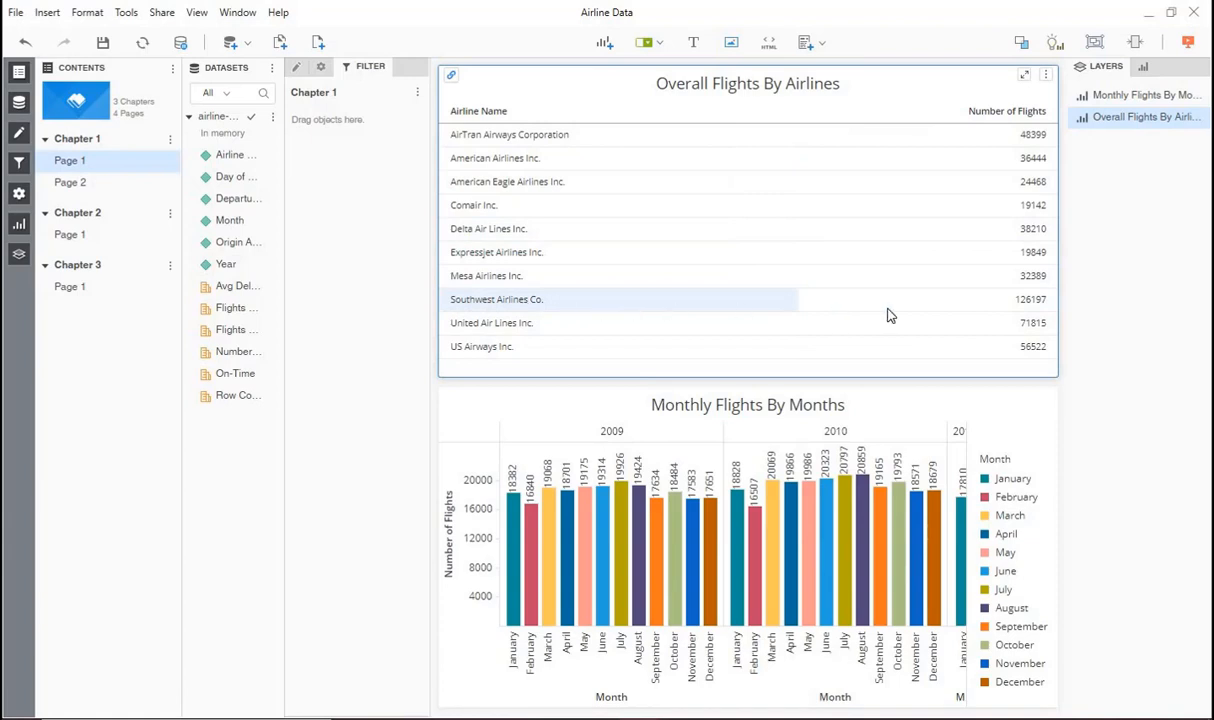
{"action": "right_click", "coordinate": [1015, 305]}
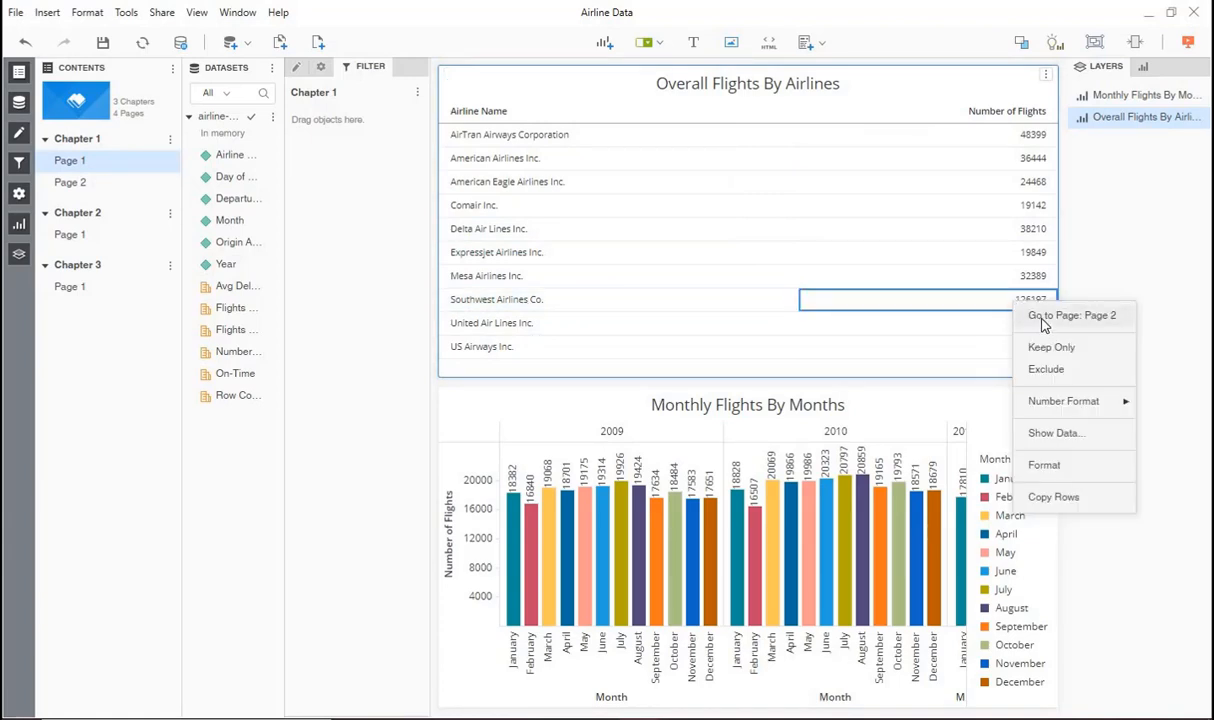
{"action": "left_click", "coordinate": [1045, 316]}
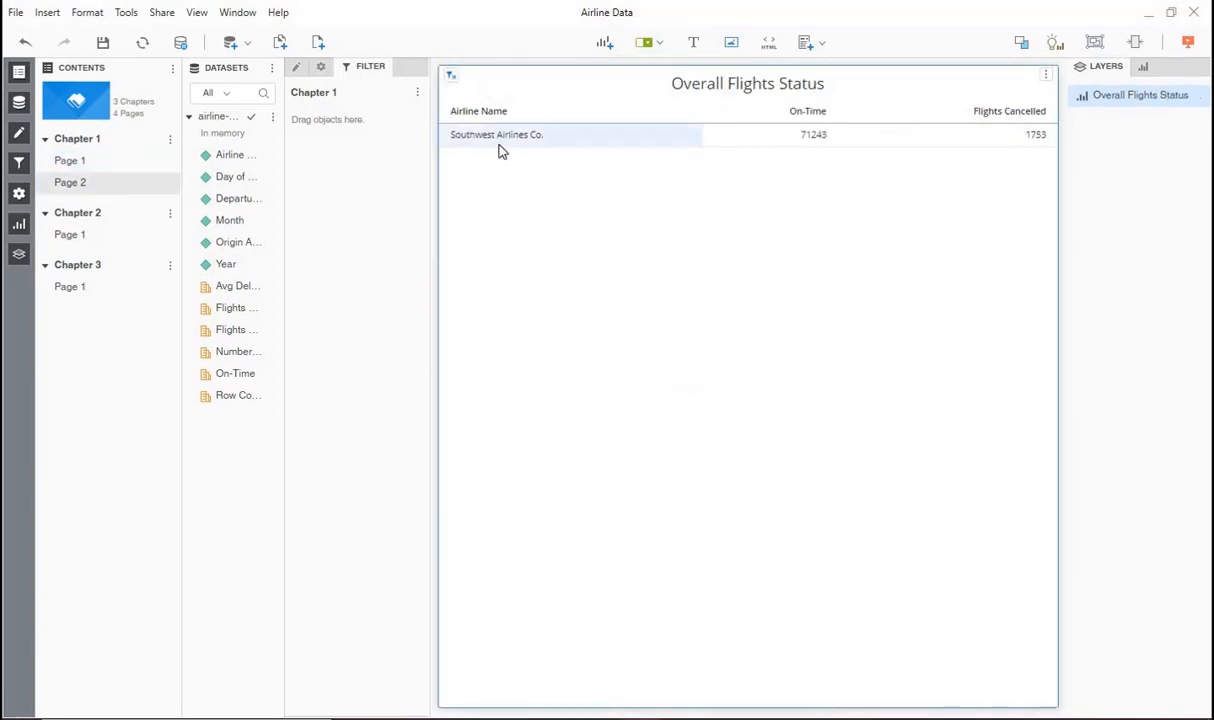
{"action": "left_click", "coordinate": [80, 163]}
{"action": "left_click", "coordinate": [76, 180]}
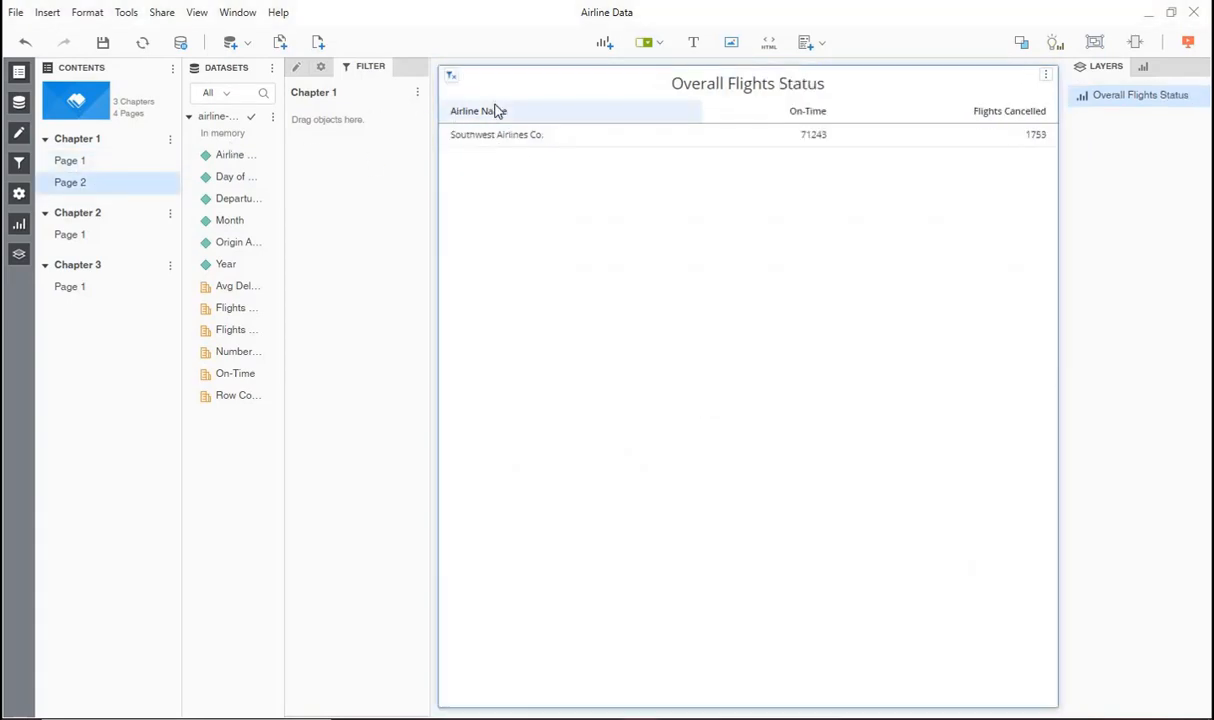
{"action": "left_click", "coordinate": [452, 84]}
{"action": "left_click", "coordinate": [487, 131]}
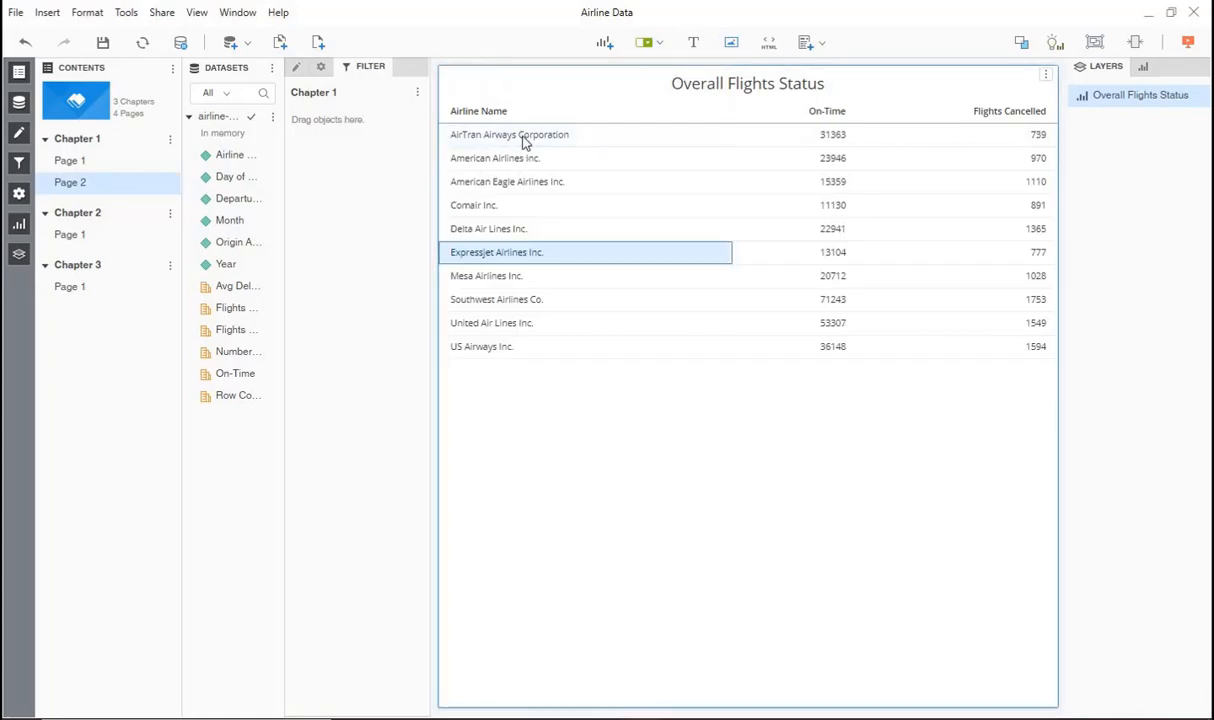
{"action": "left_click", "coordinate": [78, 162]}
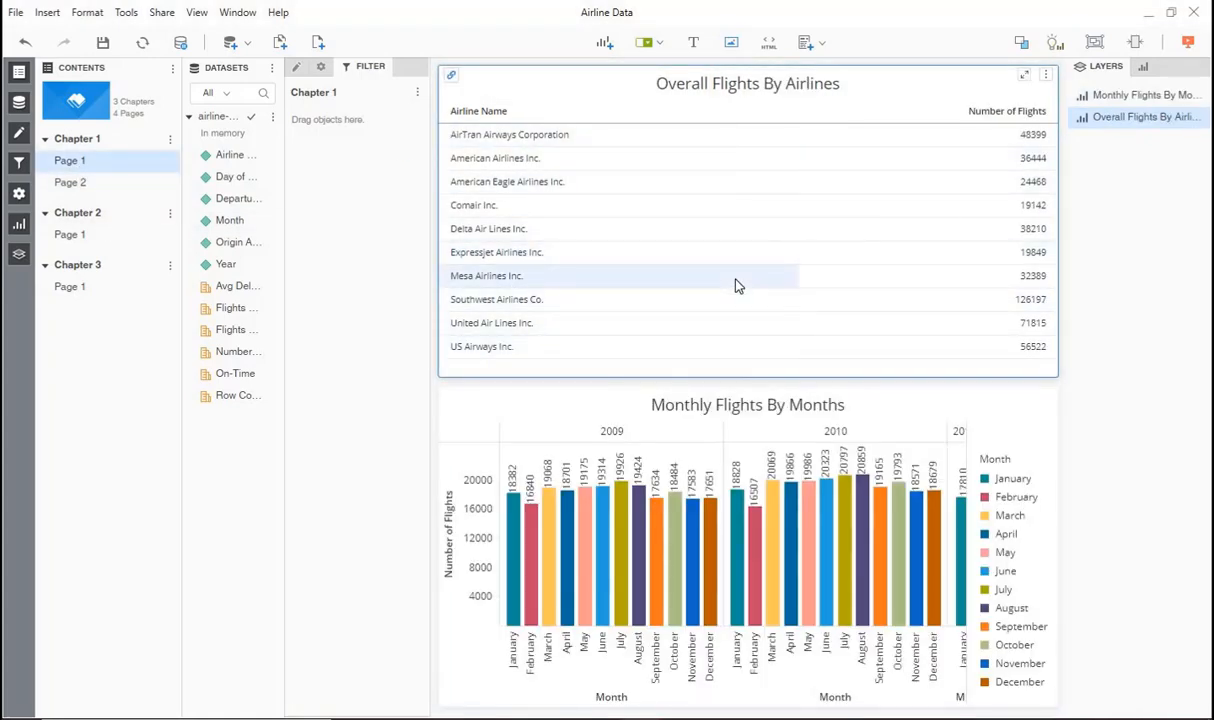